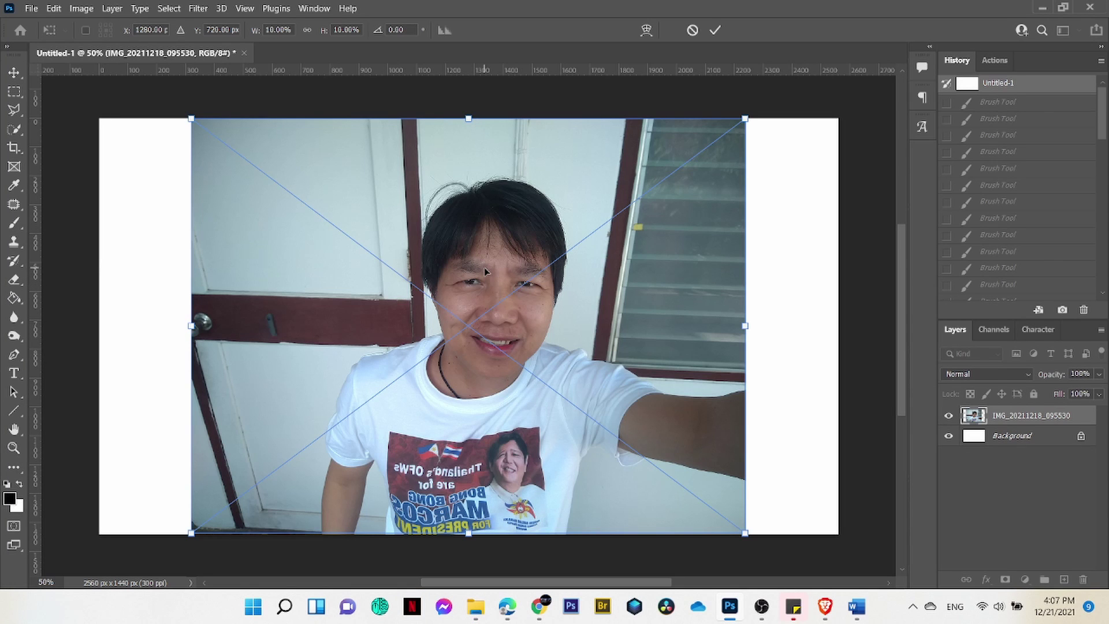
- Commit the placed selfie and select the person in it with Quick Selection's Select Subject
left_click(714, 30)
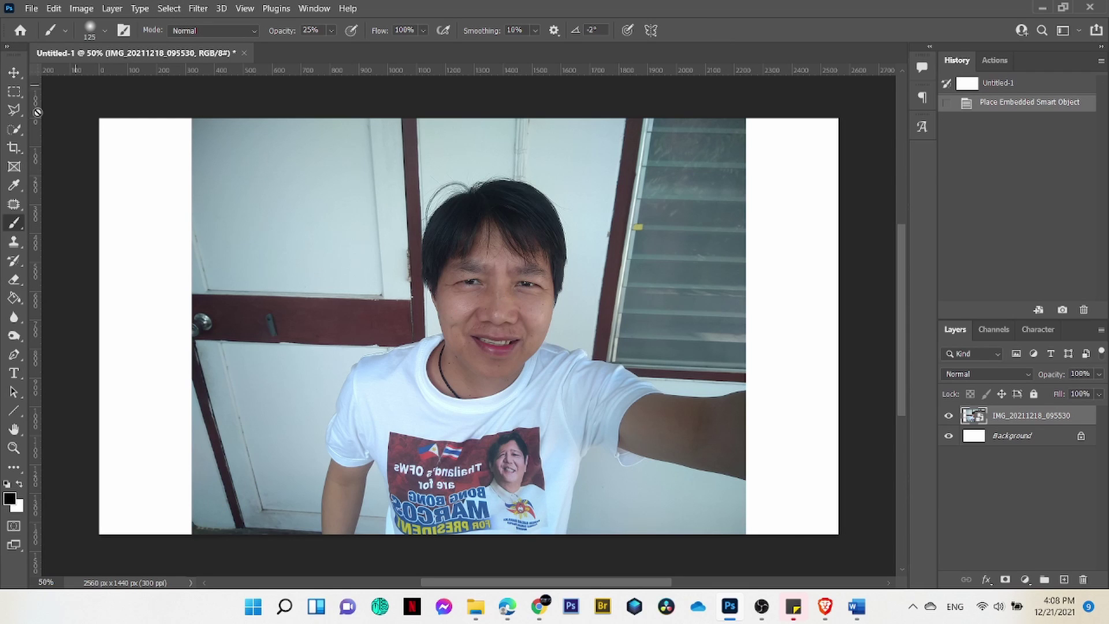
left_click(15, 131)
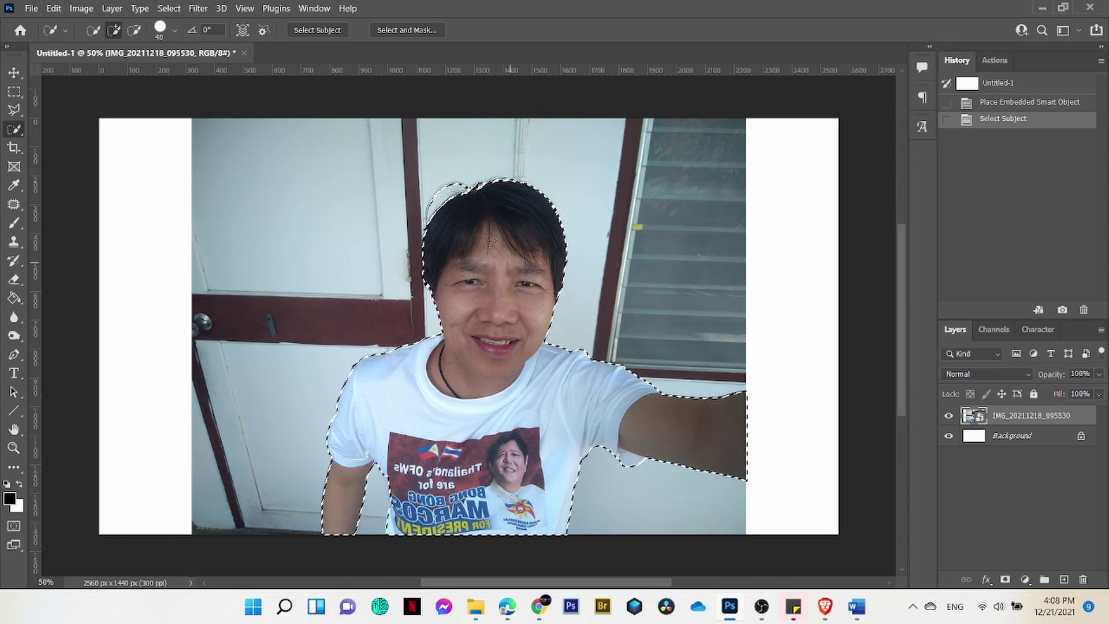
- Try refining the selection edge above the hair in Select and Mask, then cancel
left_click(412, 32)
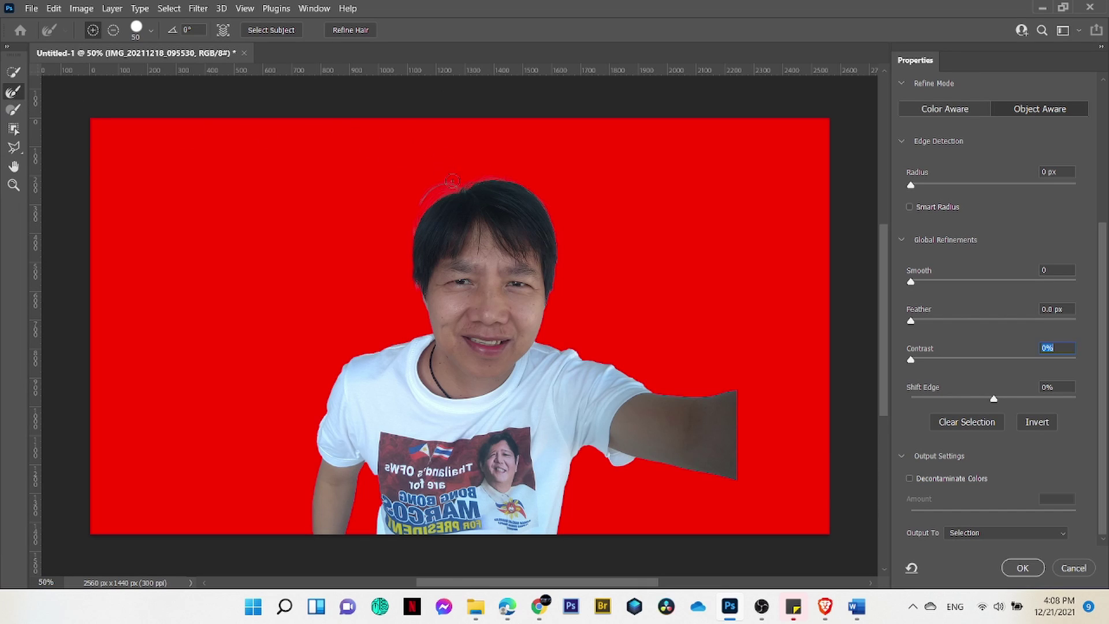
mouse_move(445, 181)
left_mouse_down()
mouse_move(413, 200)
mouse_move(458, 182)
mouse_move(416, 205)
left_mouse_up()
left_click(1070, 567)
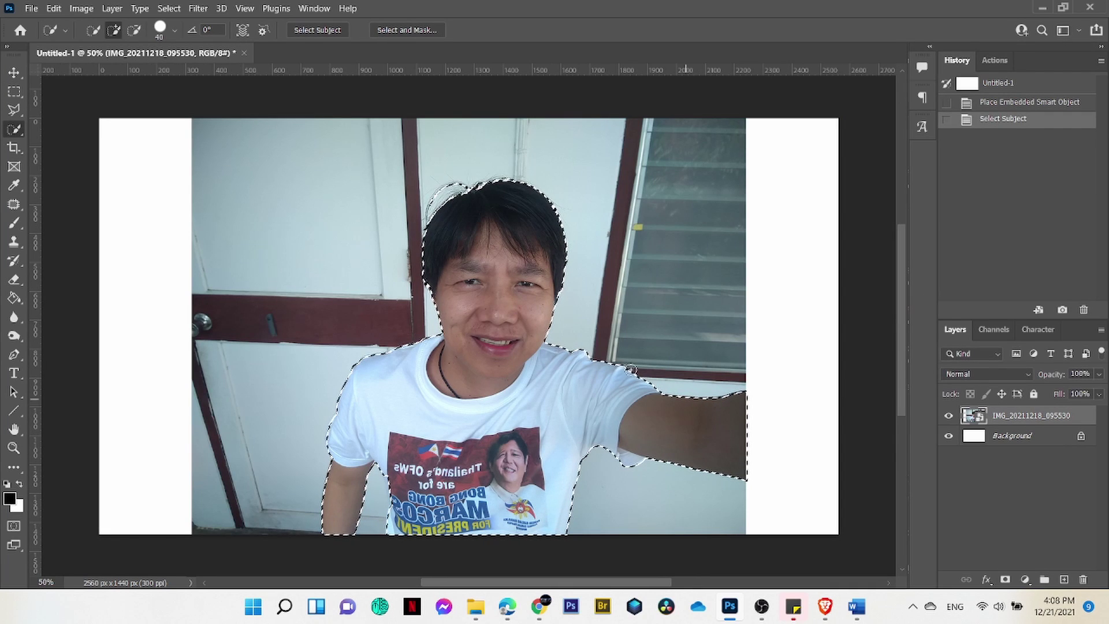
- Refine edges: radius 1 px, smooth 7, feather 1.2 px, contrast 9%, shift -19%, output to masked layer
left_click(418, 31)
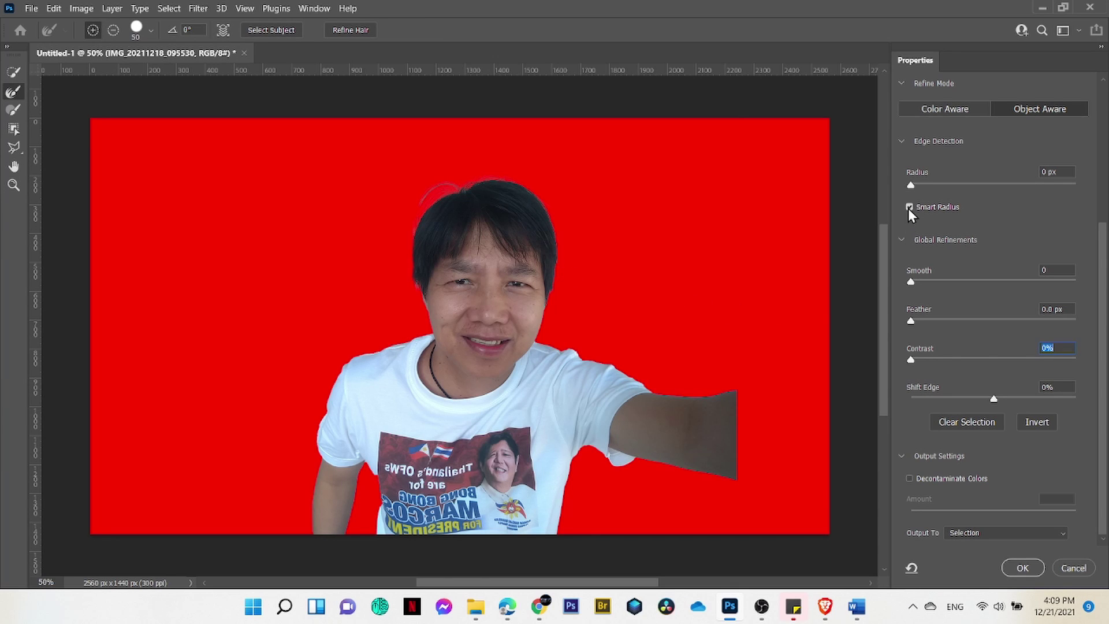
left_click(916, 185)
left_click(922, 282)
left_click(921, 321)
left_click_drag(916, 359, 925, 357)
left_click_drag(994, 400, 979, 401)
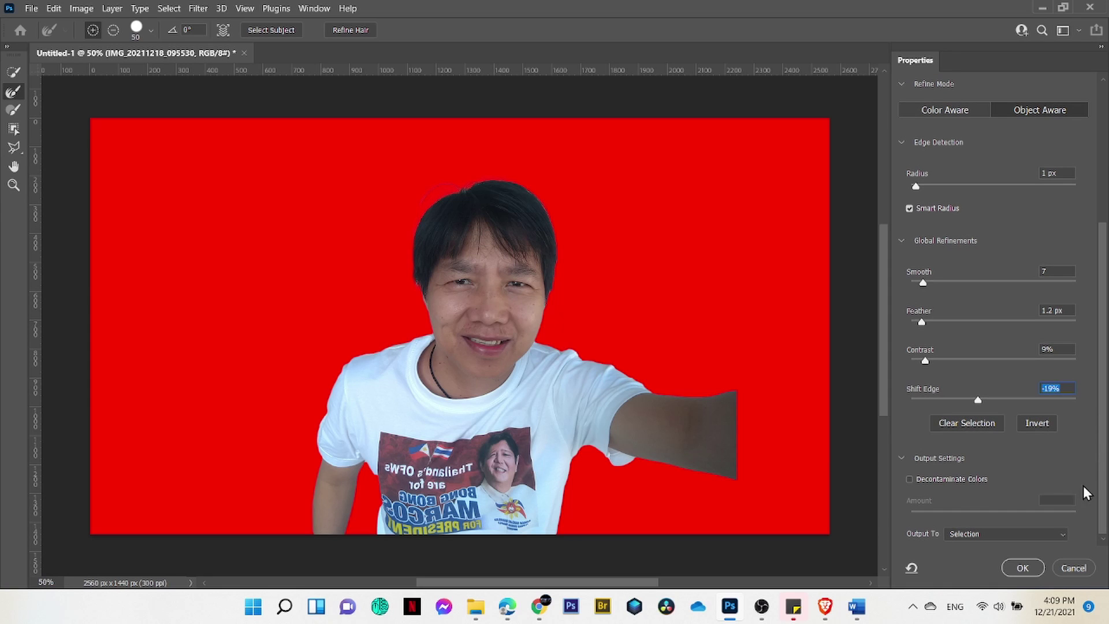
left_click(1063, 533)
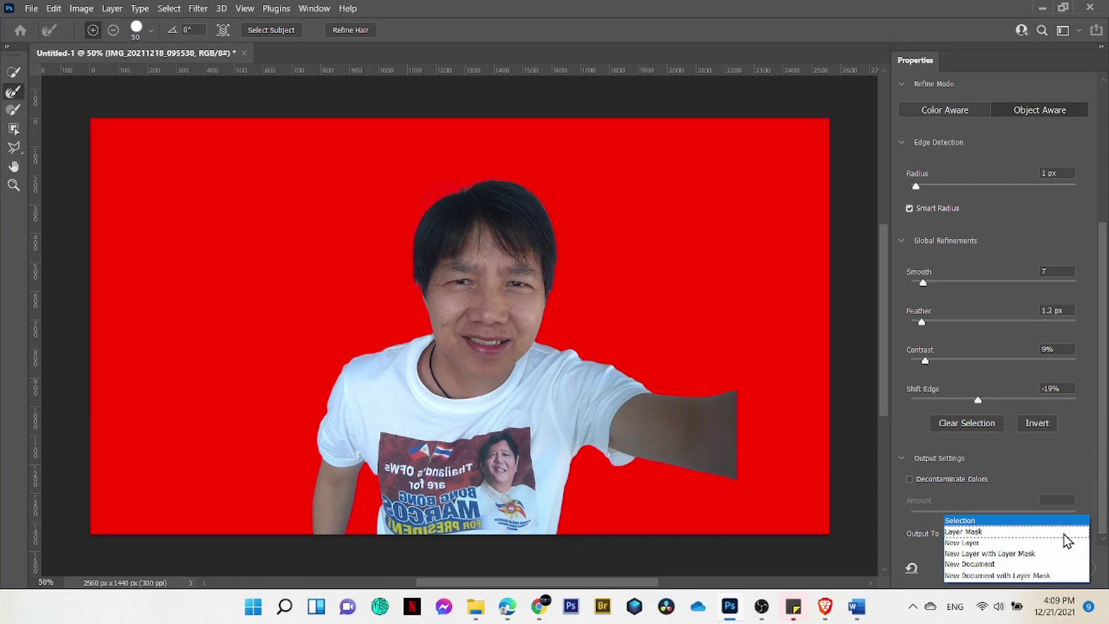
left_click(983, 556)
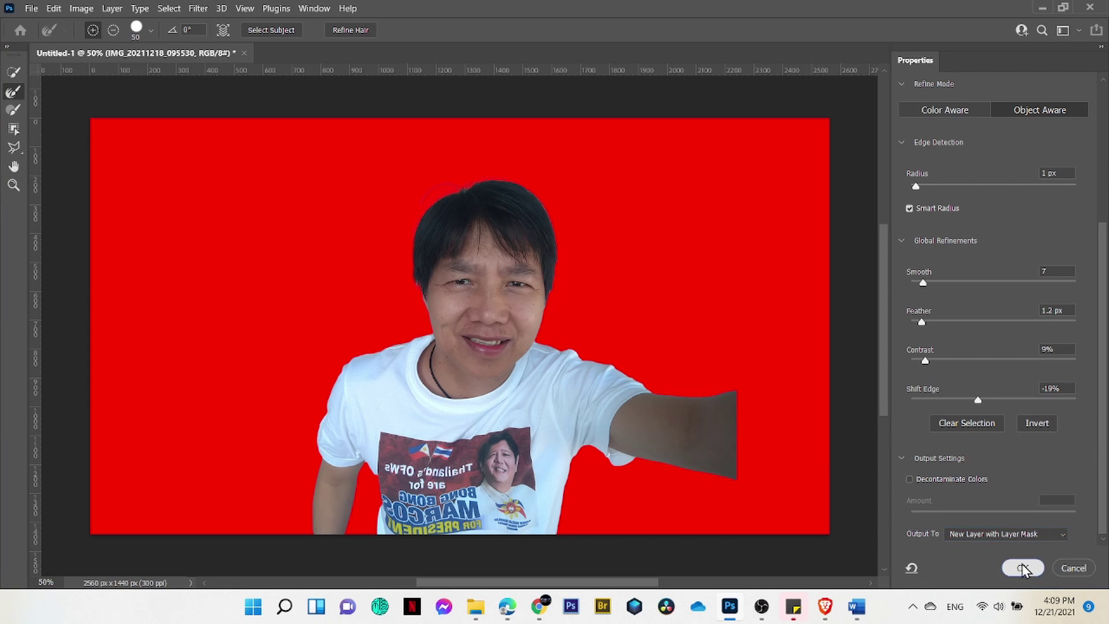
key("Return")
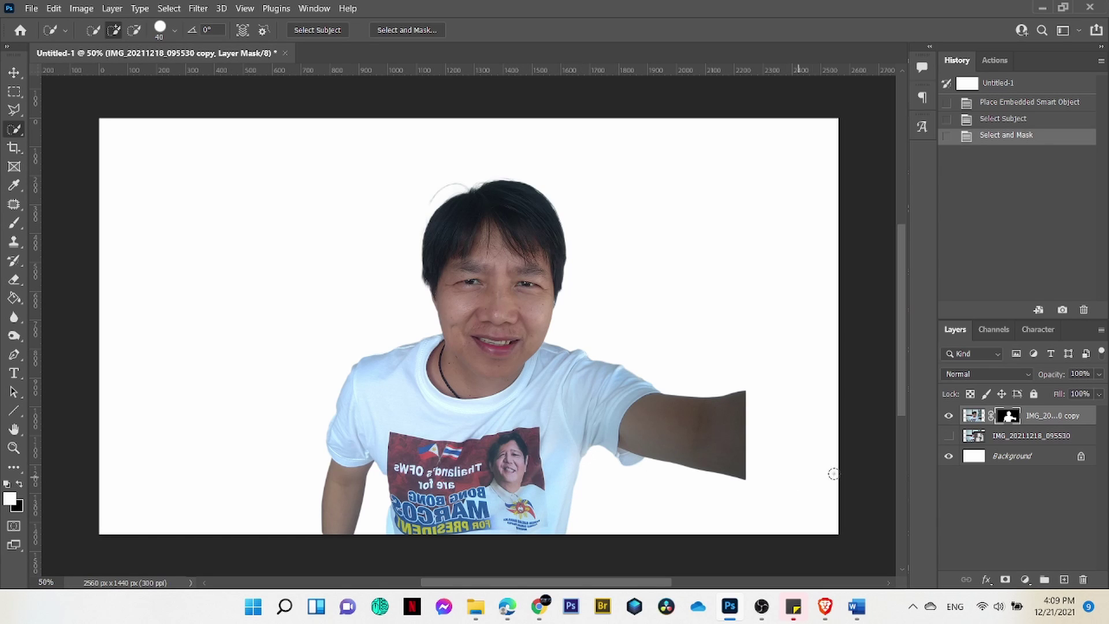
- Delete the white Background, make the cutout a smart object, duplicate it and hide the original
left_click_drag(1046, 458, 1083, 578)
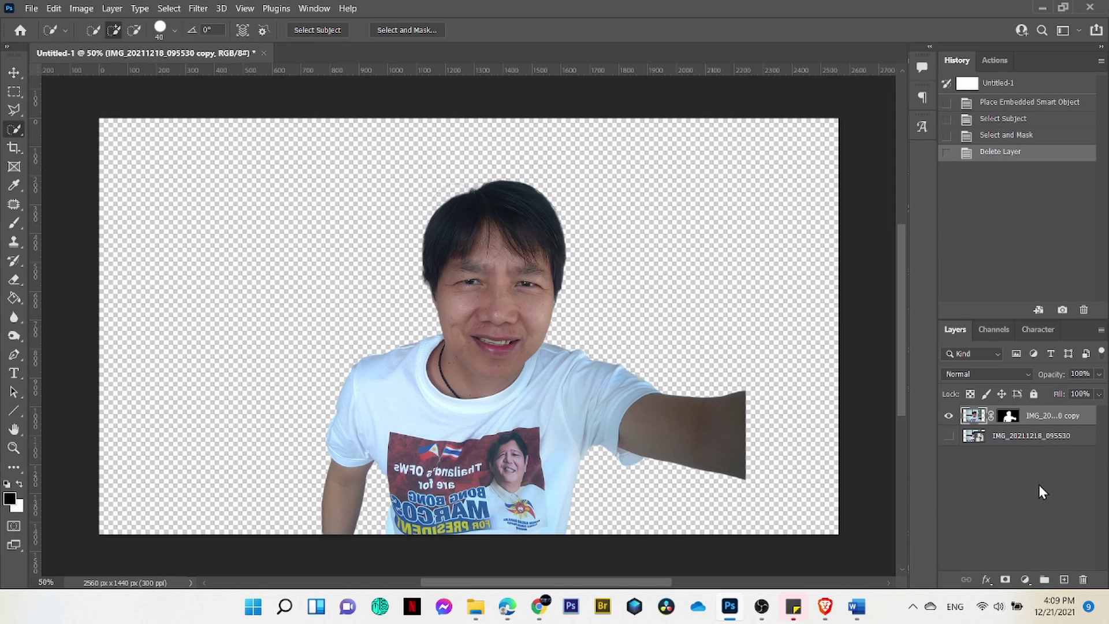
left_click(1058, 438, "shift")
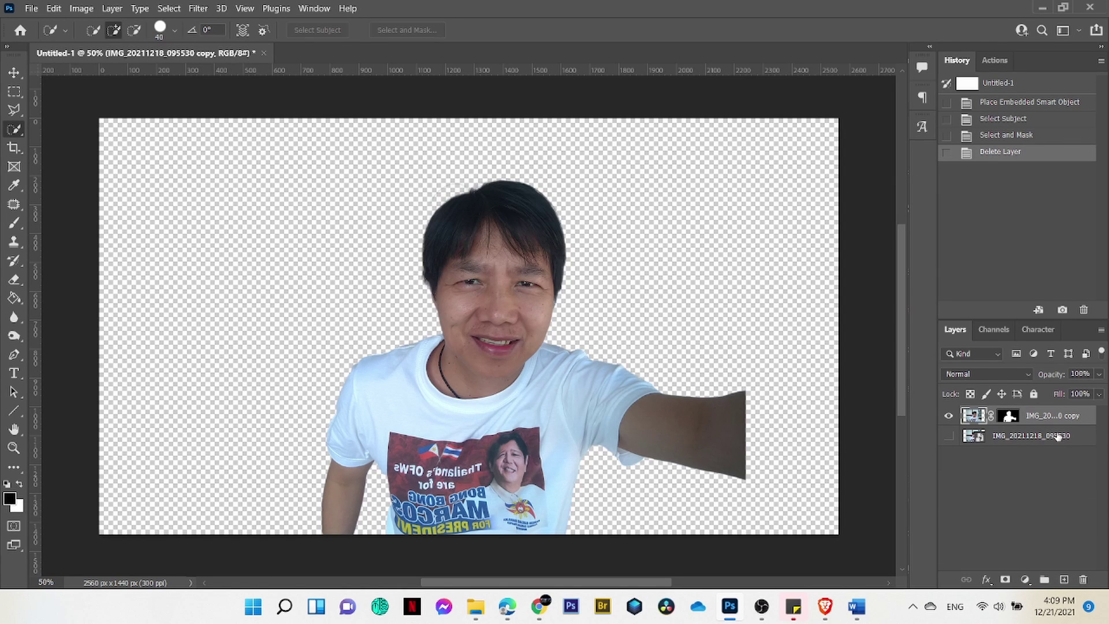
right_click(1057, 436)
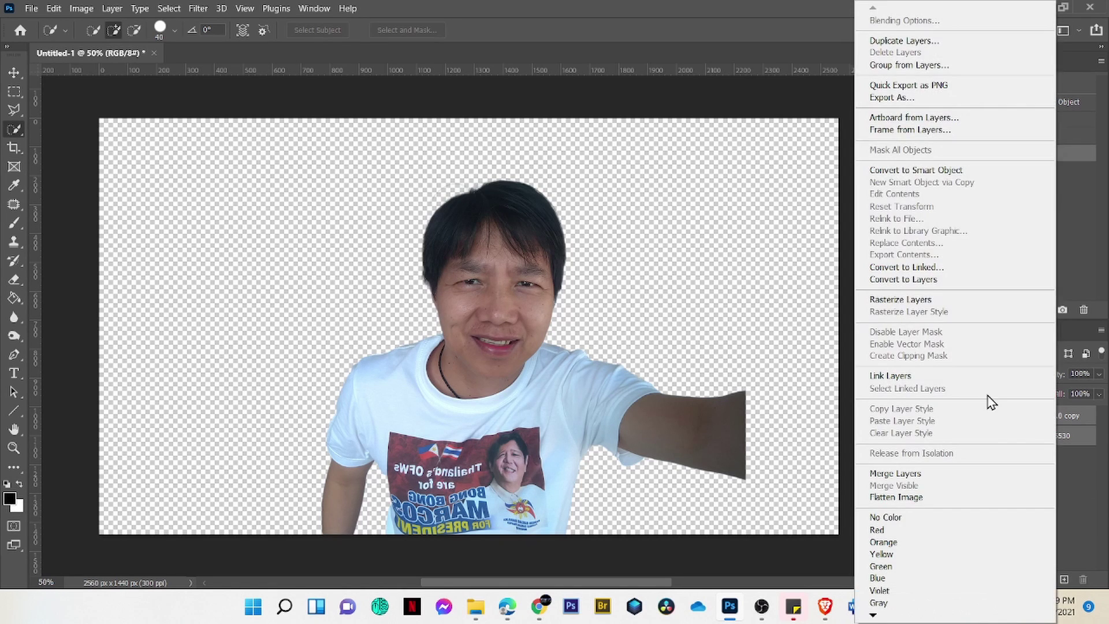
left_click(916, 172)
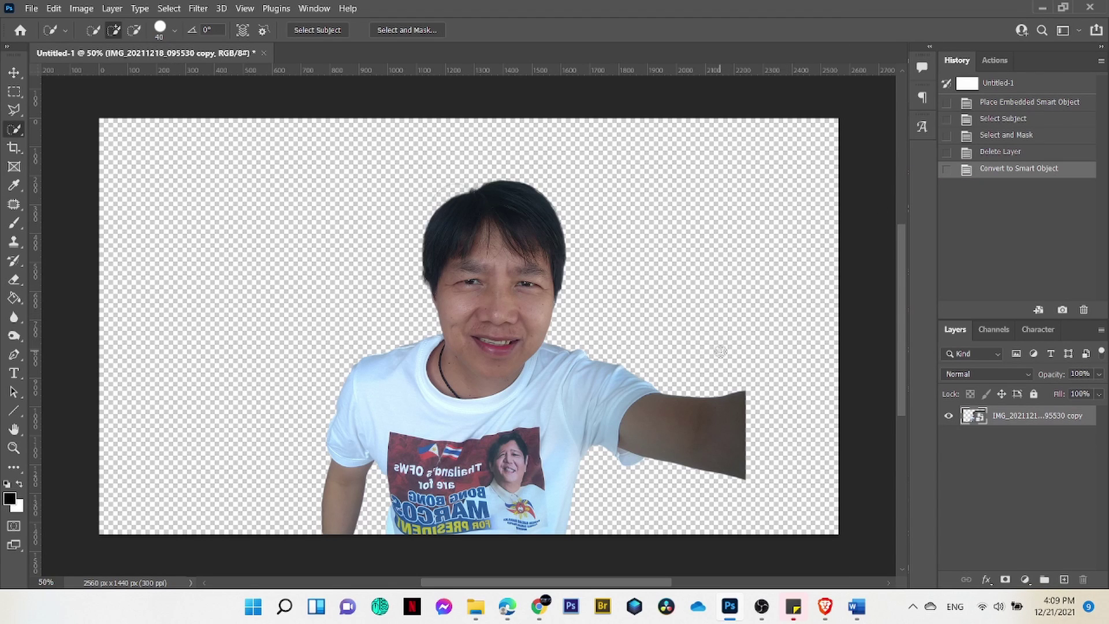
key("ctrl+j")
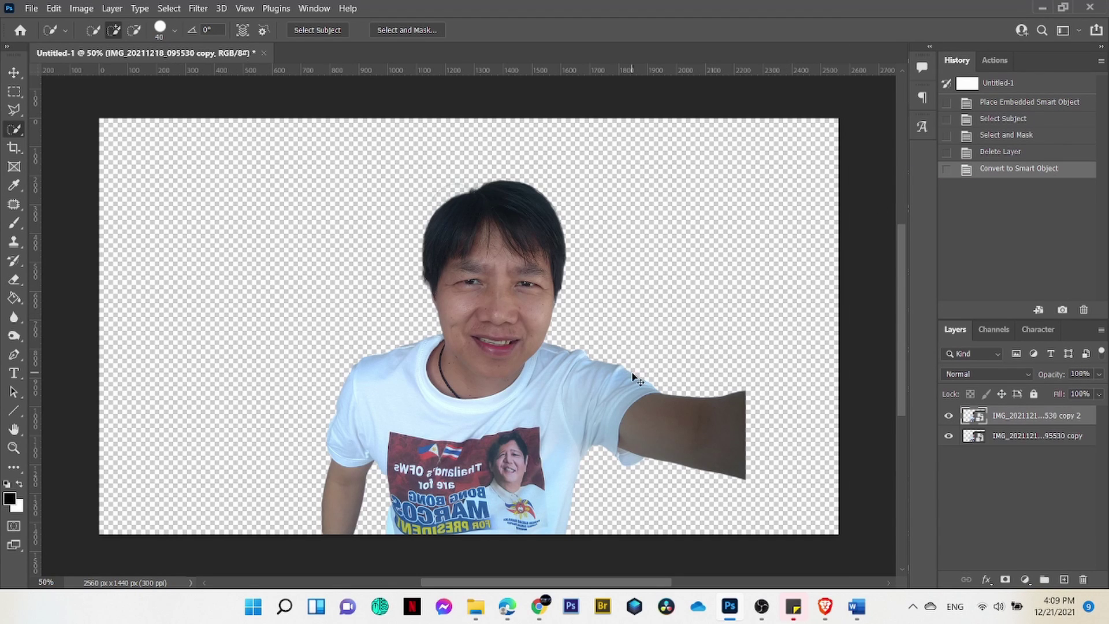
left_click(949, 435)
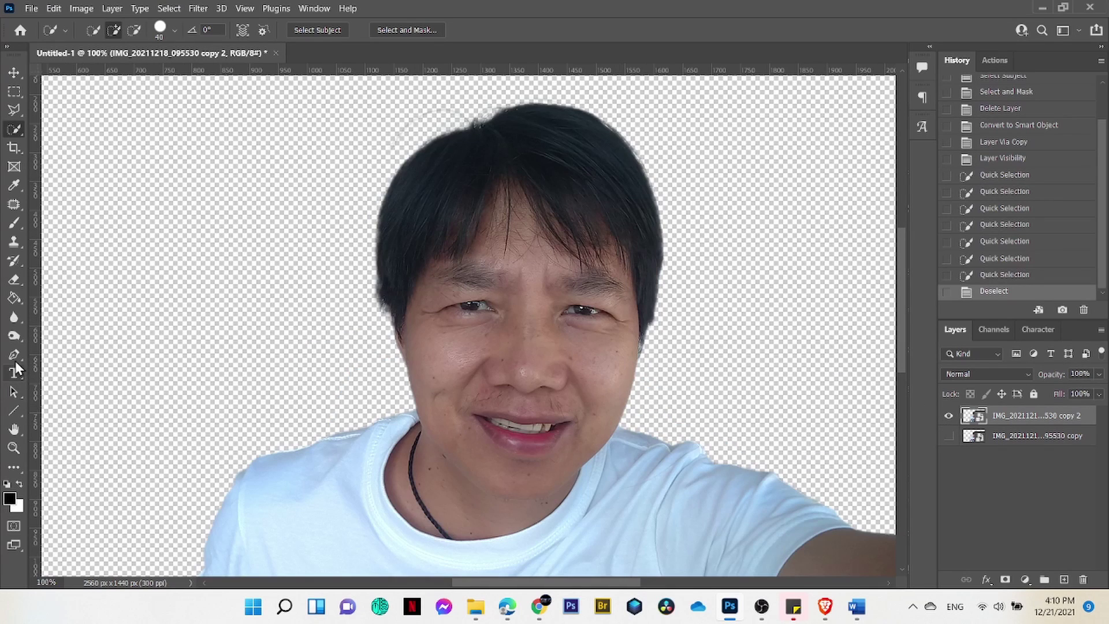
- Start a pen path at the left jawline and trace it along the chin
left_click(13, 353)
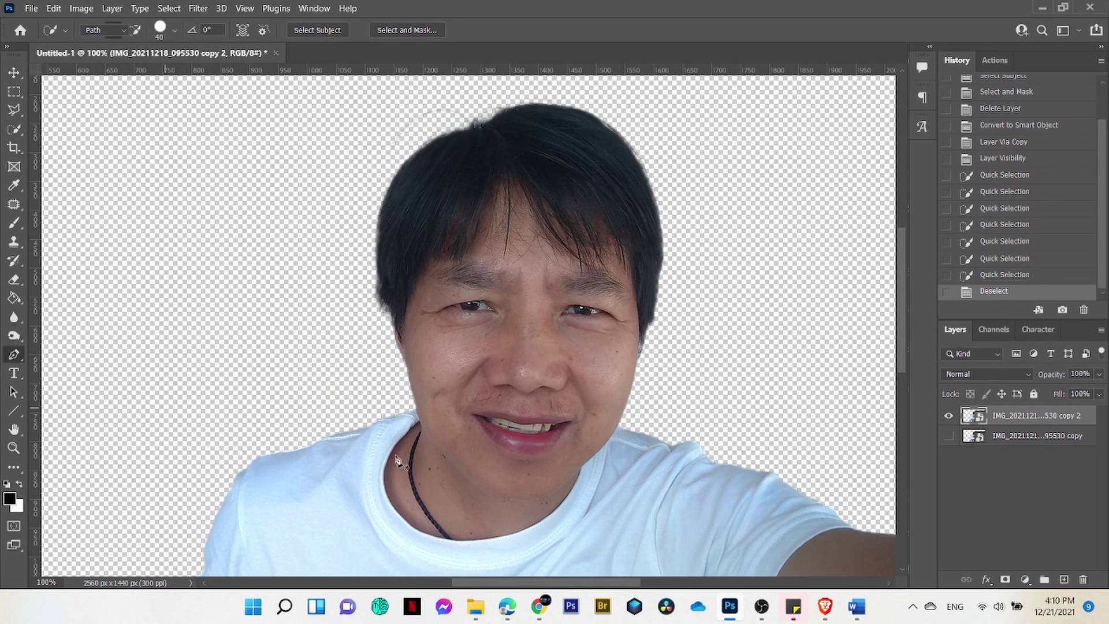
left_click(424, 434)
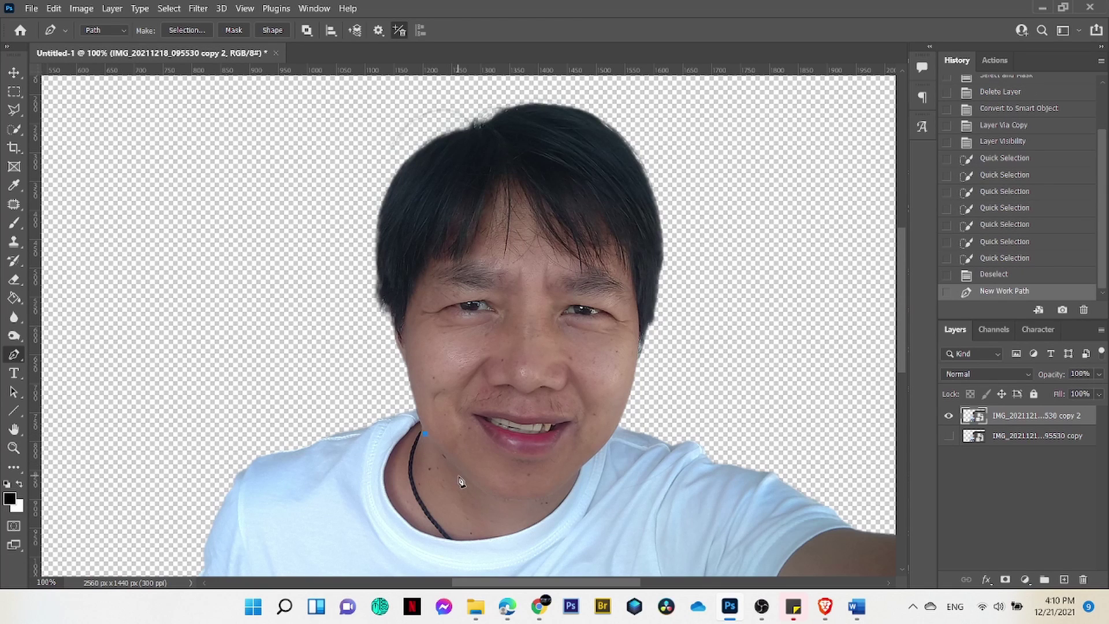
left_click_drag(465, 478, 488, 497)
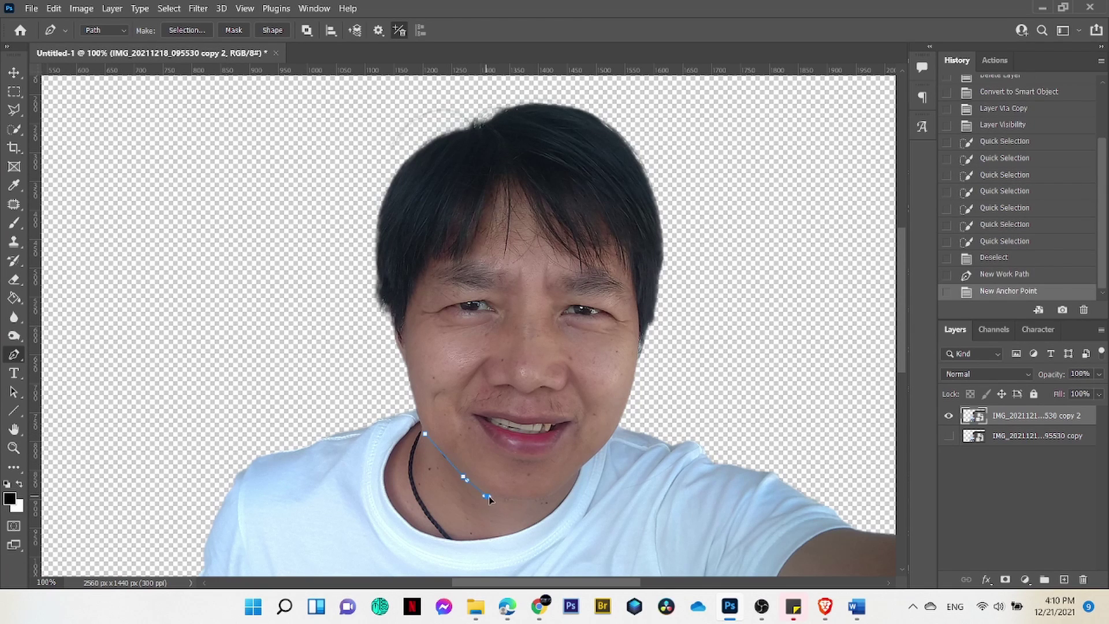
left_click(501, 498)
left_click(515, 500)
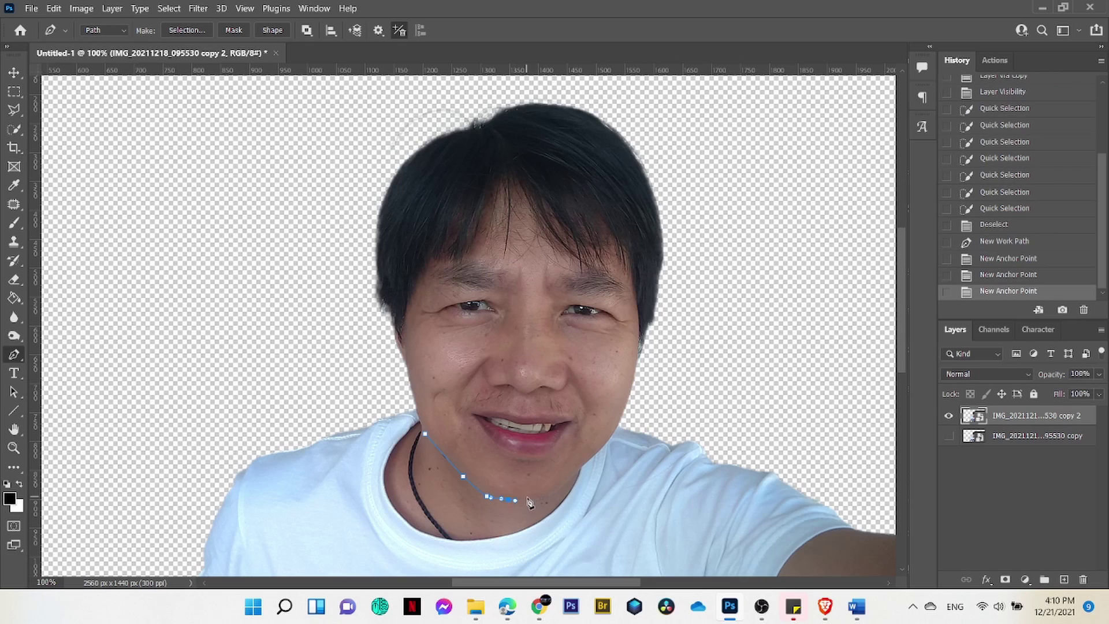
left_click(537, 501)
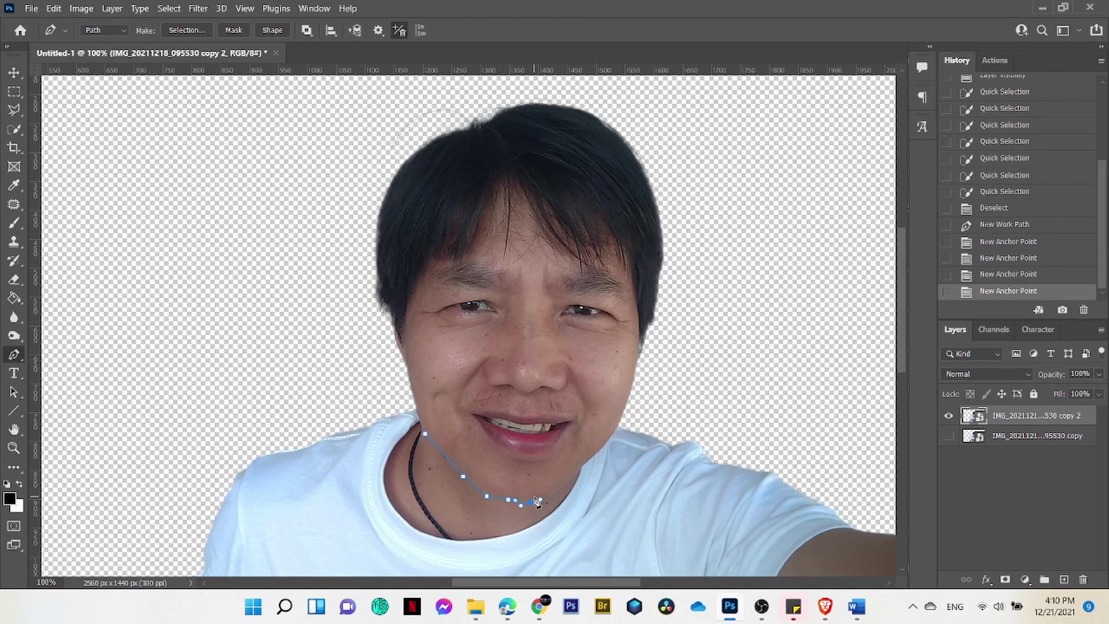
left_click(538, 500)
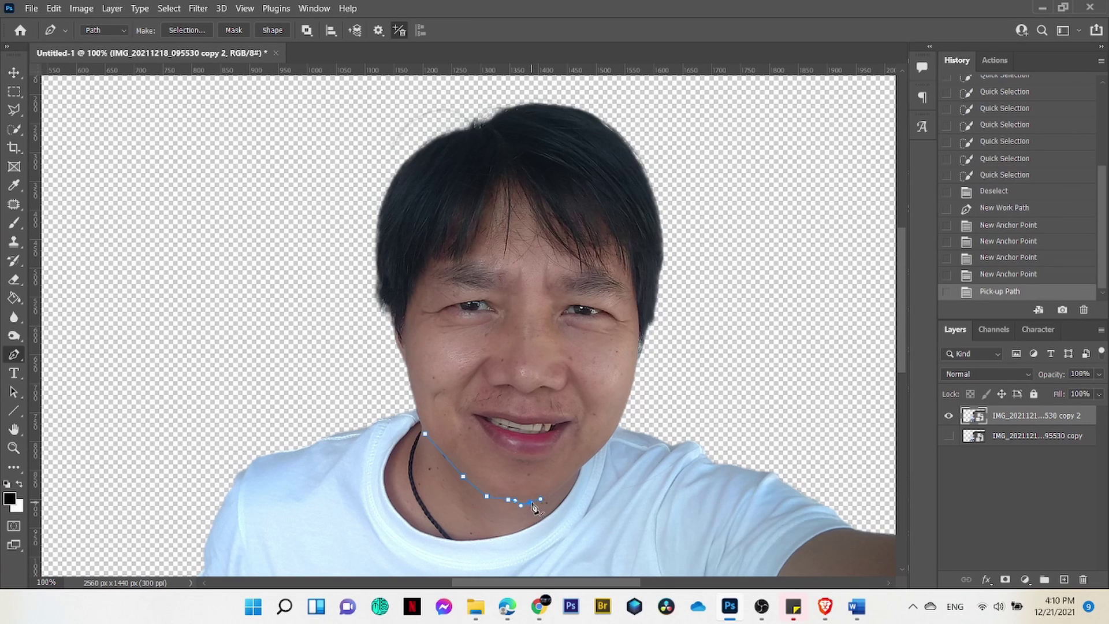
mouse_move(538, 504)
left_mouse_down()
mouse_move(508, 502)
mouse_move(584, 474)
left_mouse_up()
left_click(543, 500)
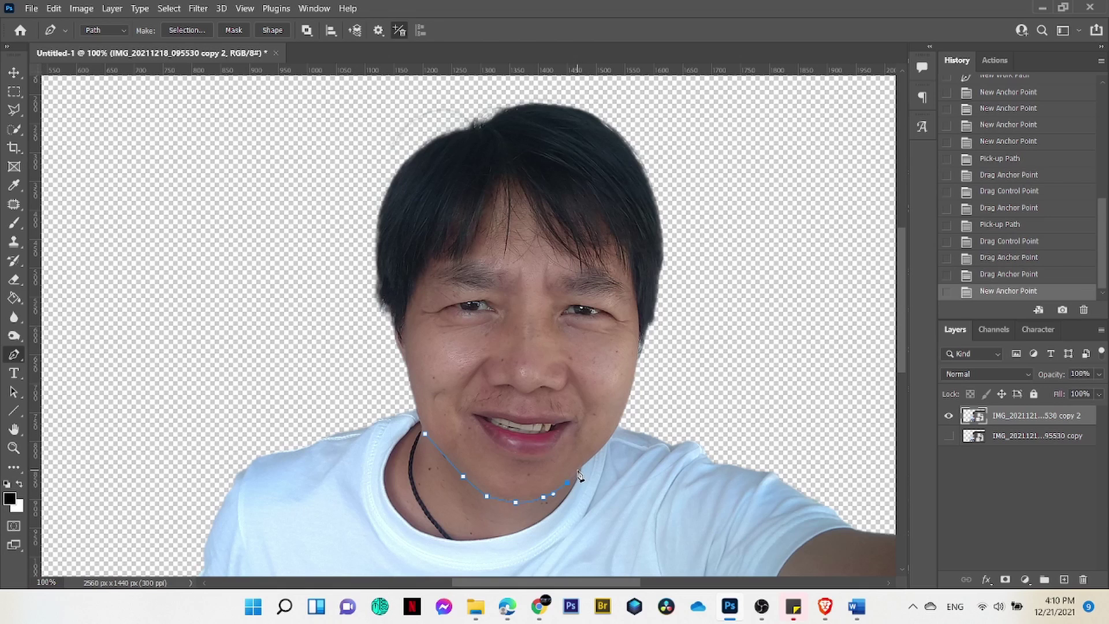
- Continue the path up the right jaw and cheek toward the hair
left_click(579, 469)
left_click(596, 451)
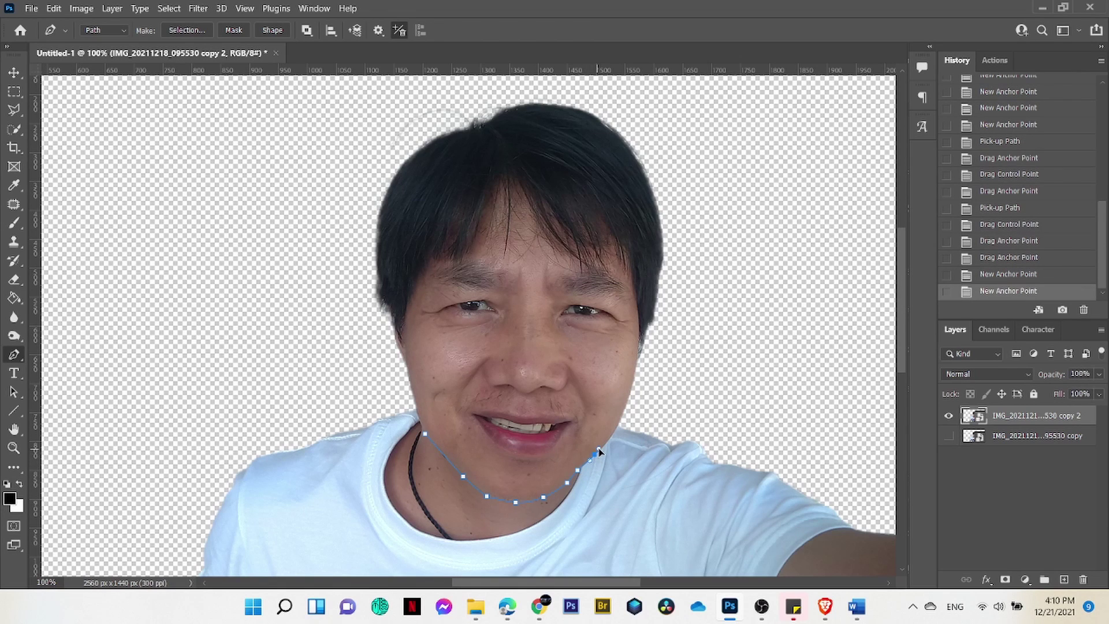
left_click(601, 446)
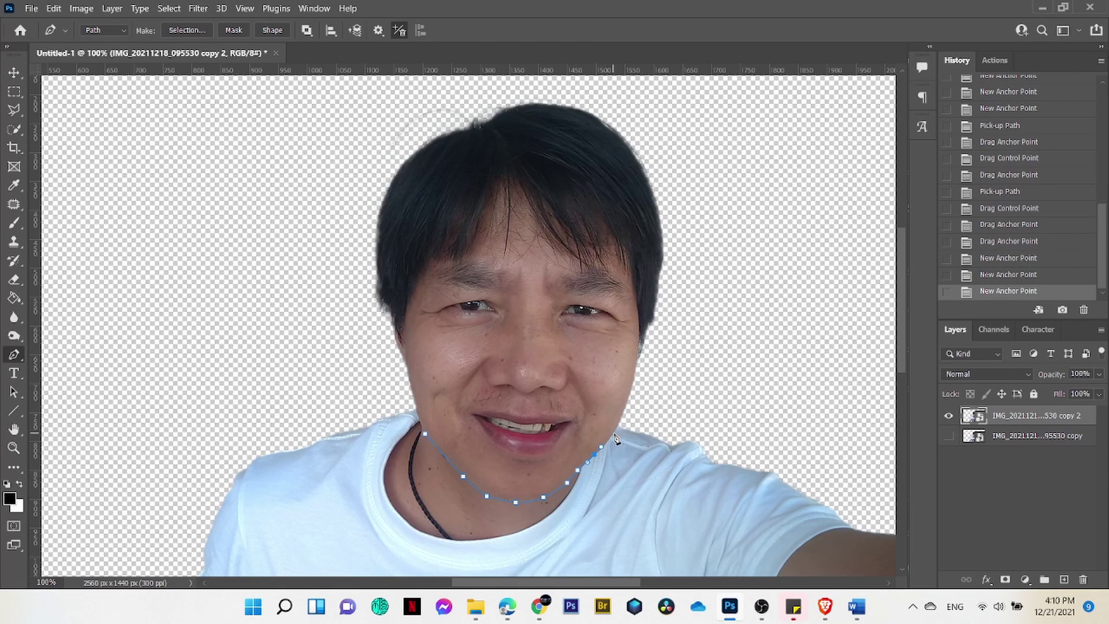
left_click(617, 424)
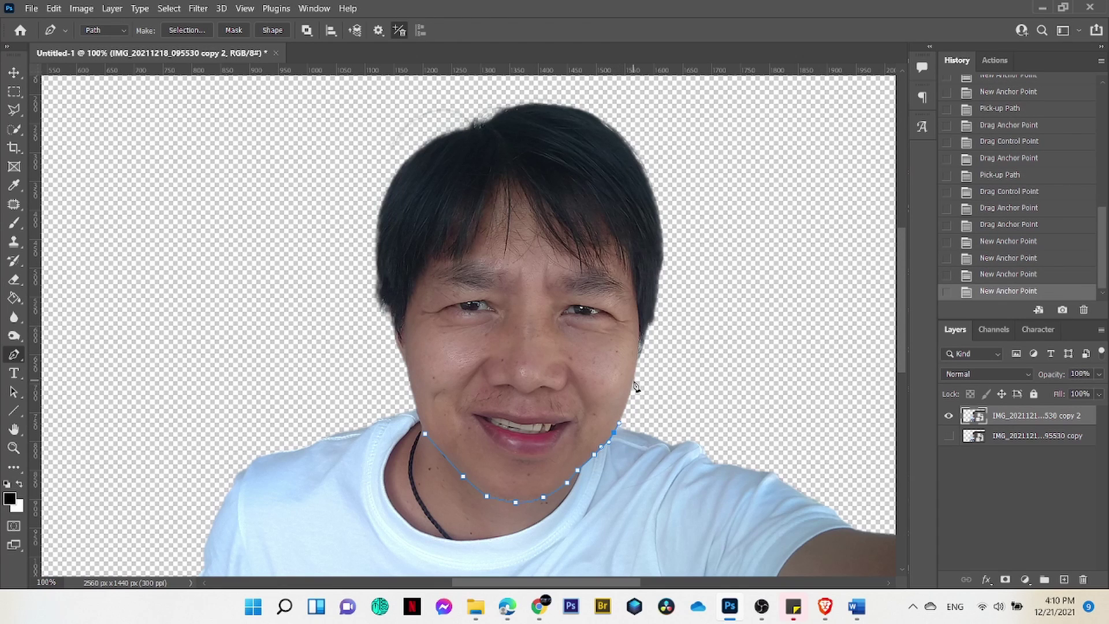
left_click(636, 374)
left_click_drag(668, 340, 680, 323)
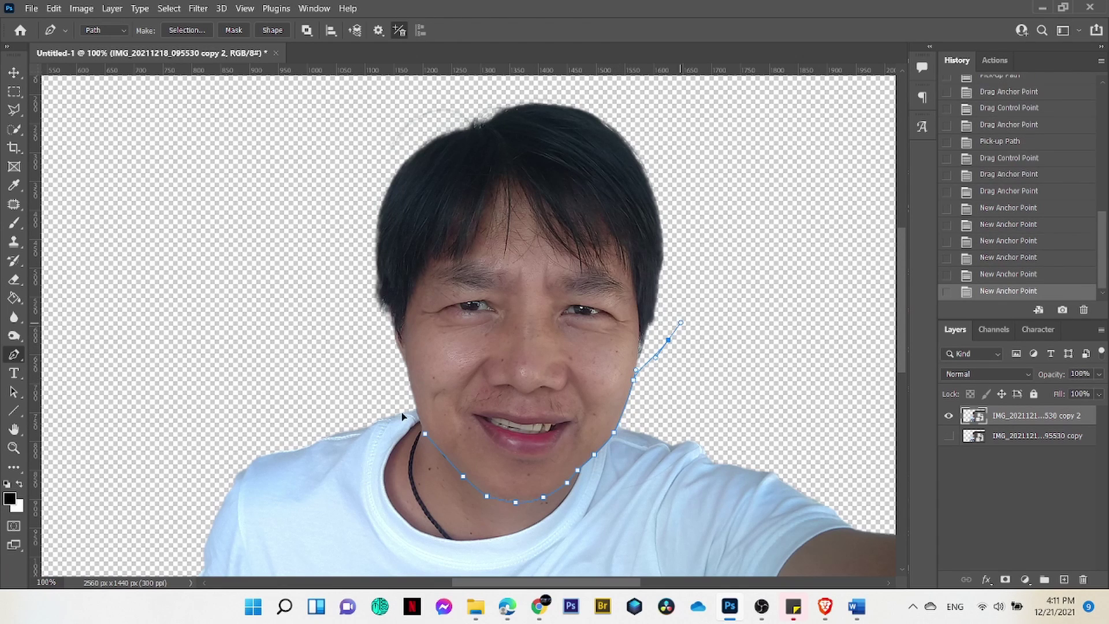
left_click_drag(719, 217, 720, 207)
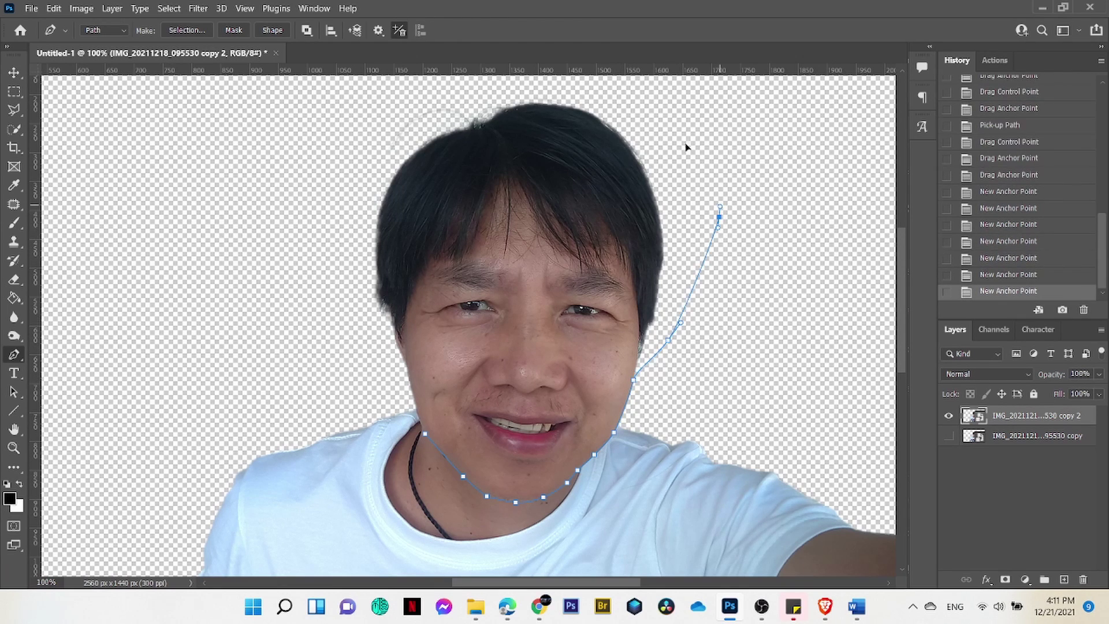
- Loop the path over the hair, down the left side of the head, and close it
left_click(652, 103)
left_click(486, 89)
left_click(383, 127)
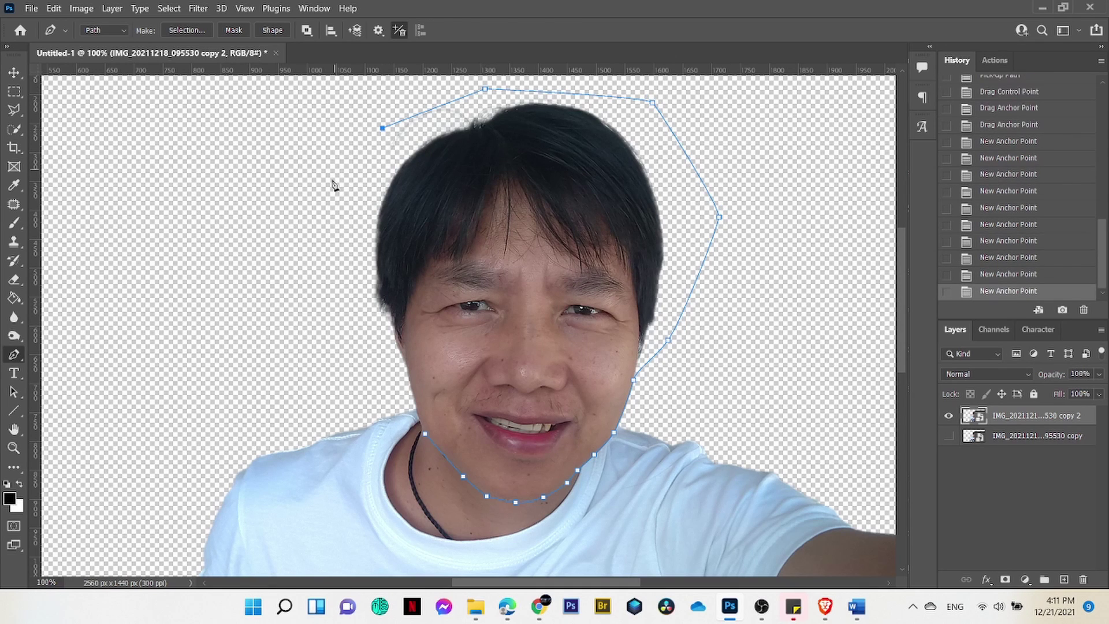
left_click(326, 208)
left_click(354, 339)
left_click(374, 379)
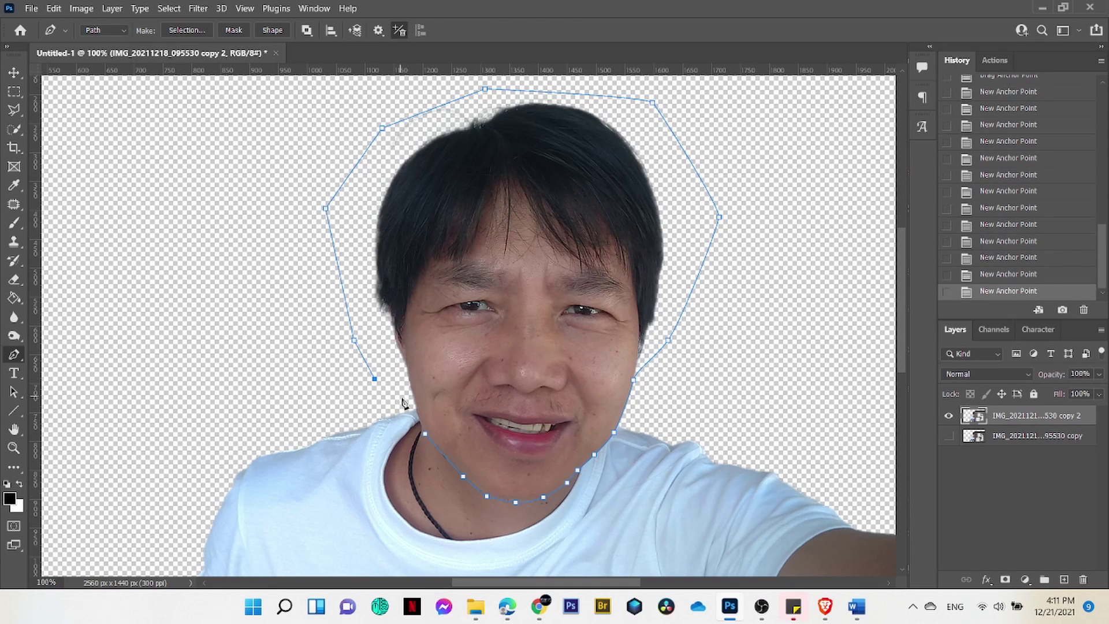
left_click(415, 404)
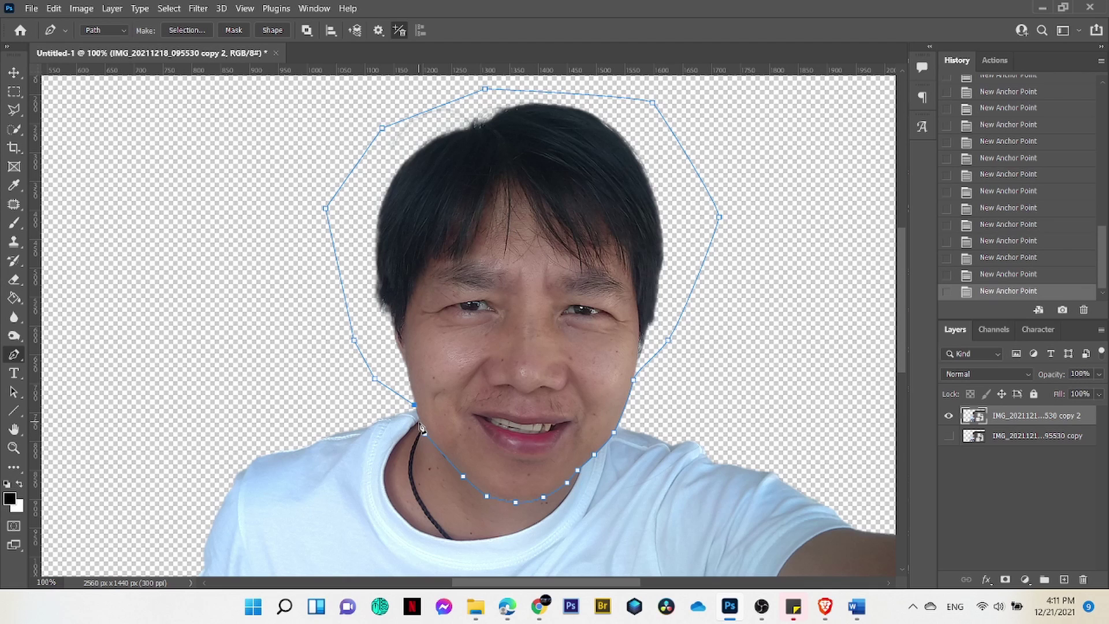
left_click(424, 433)
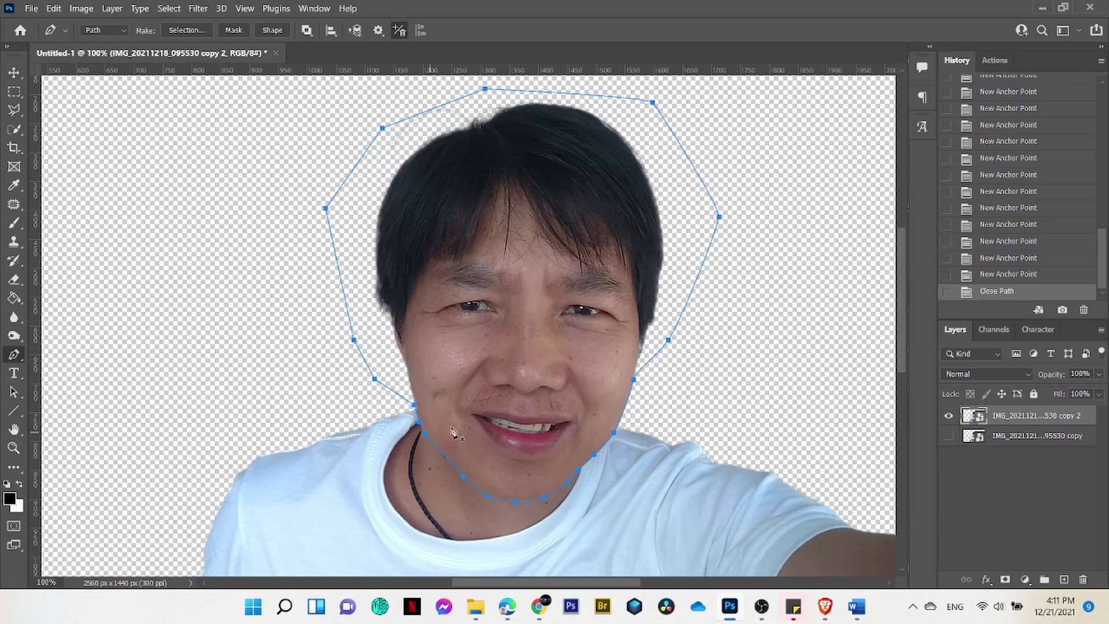
- Turn the head path into a 0-feather selection and copy it onto Layer 1
right_click(543, 386)
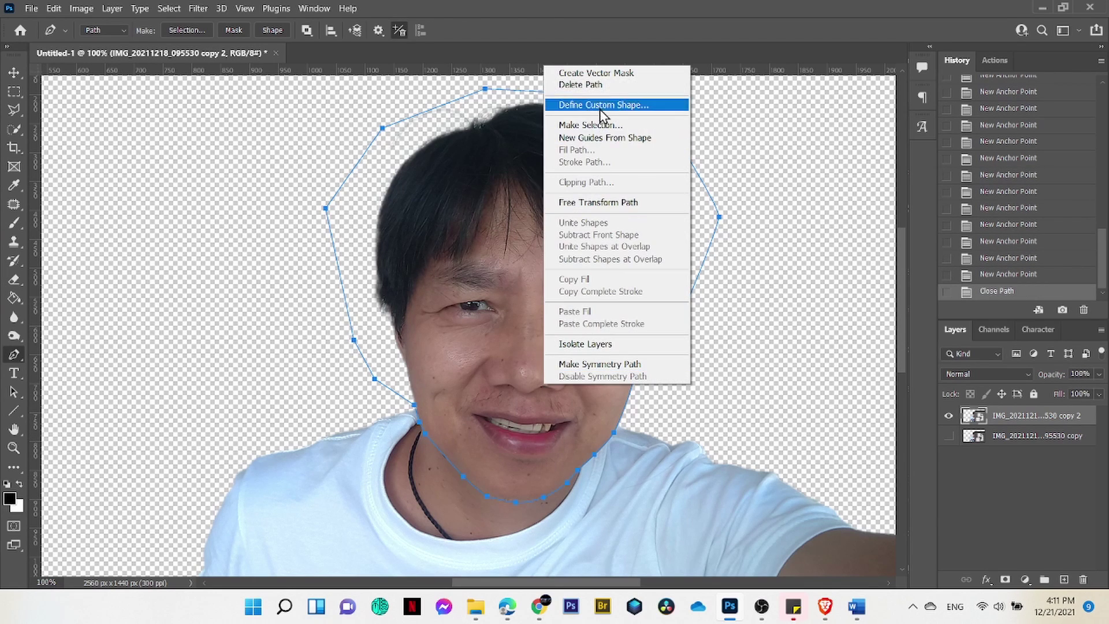
left_click(612, 125)
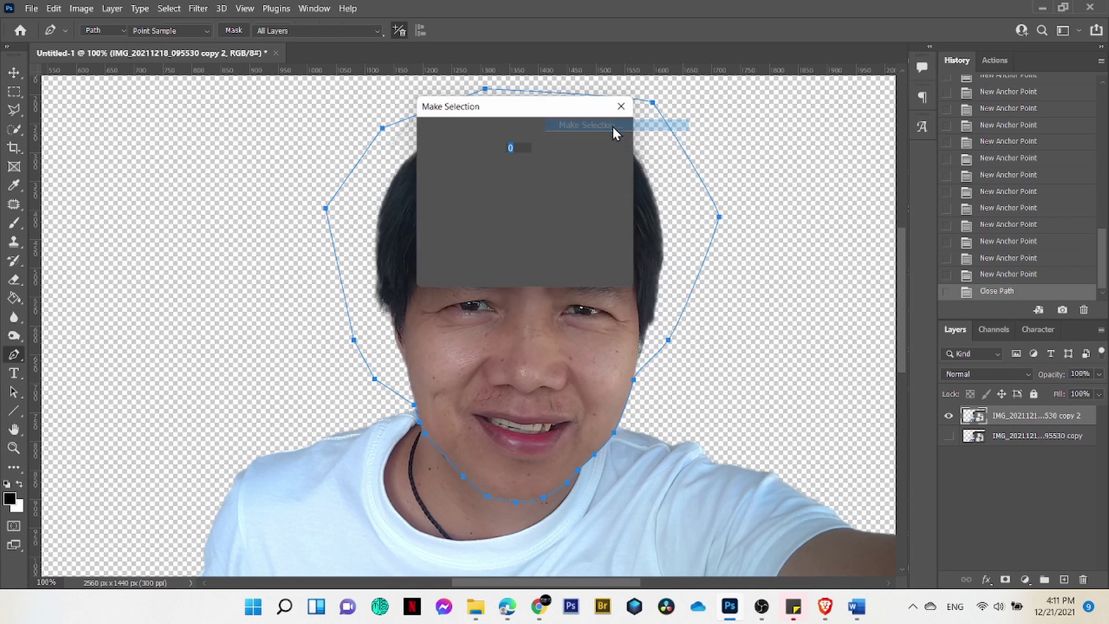
left_click(619, 142)
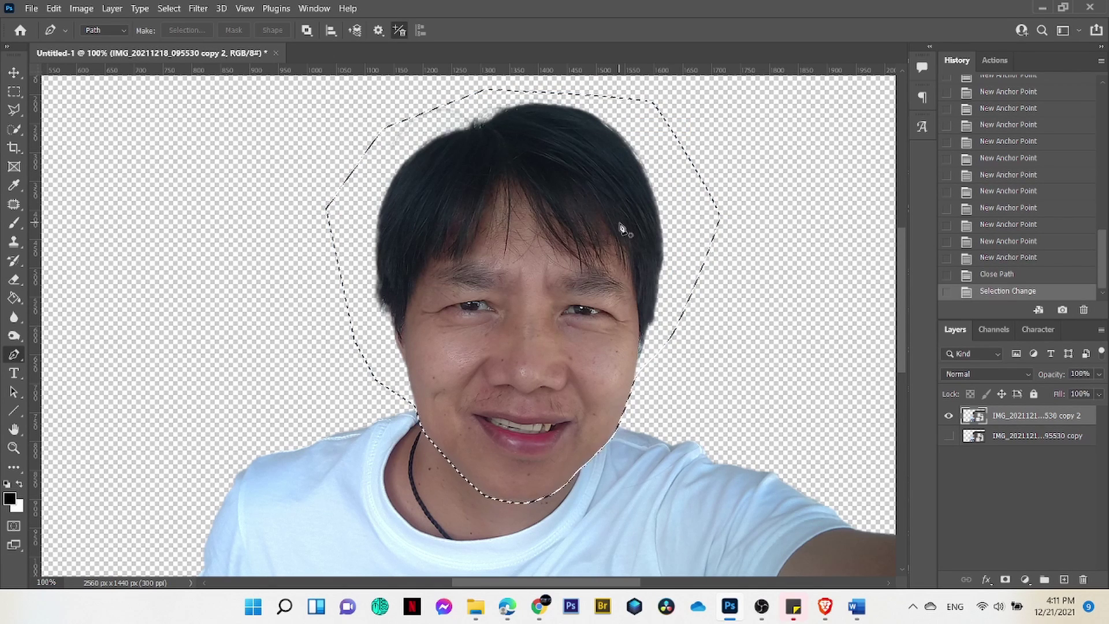
key("ctrl+j")
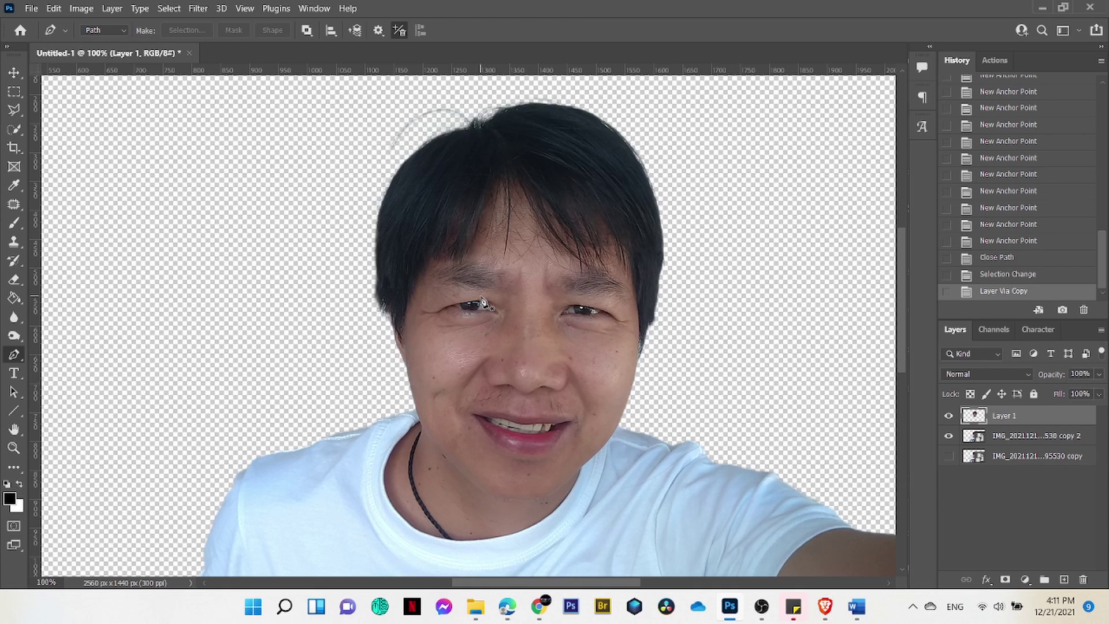
left_click(202, 7)
mouse_move(214, 261)
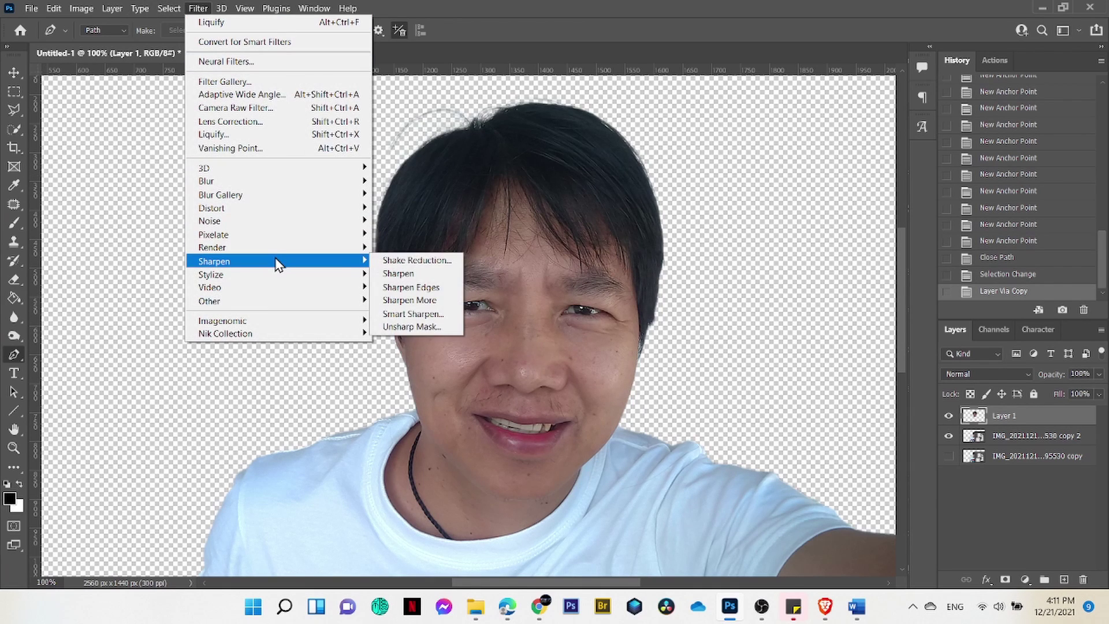
- Apply Shadows/Highlights to the head: shadows 50%, highlights 20%, colour +16, midtone +13
left_click(119, 15)
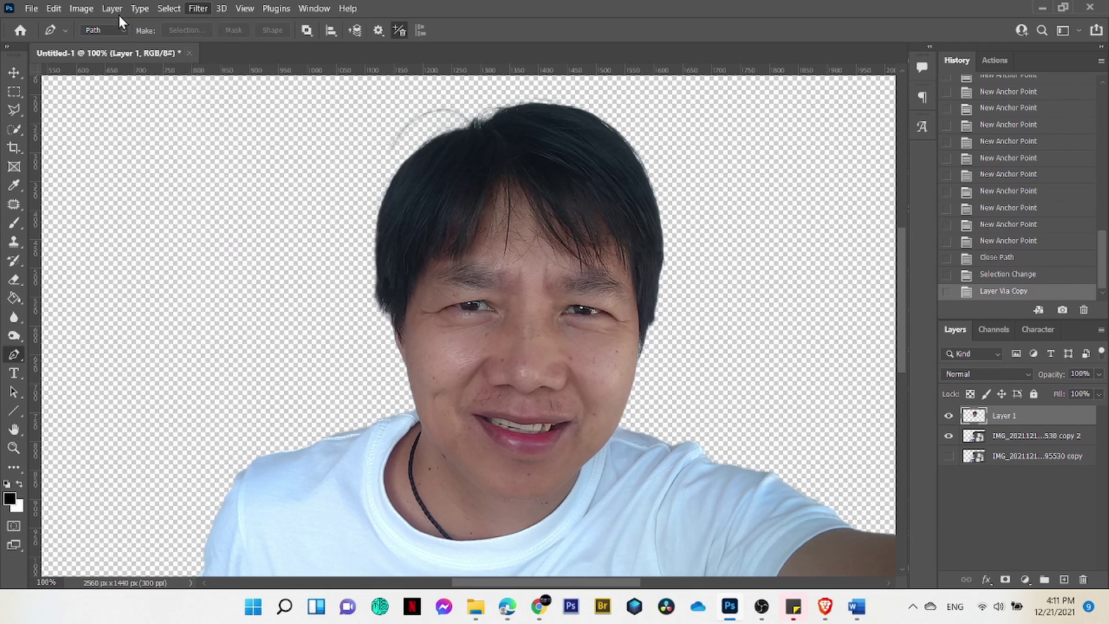
mouse_move(103, 42)
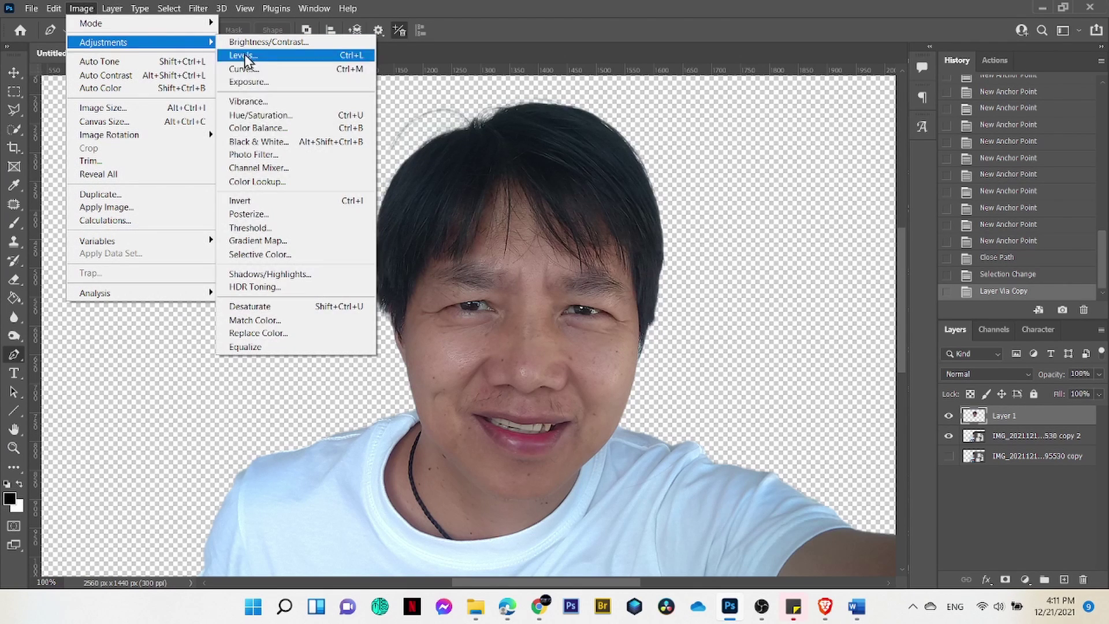
left_click(264, 275)
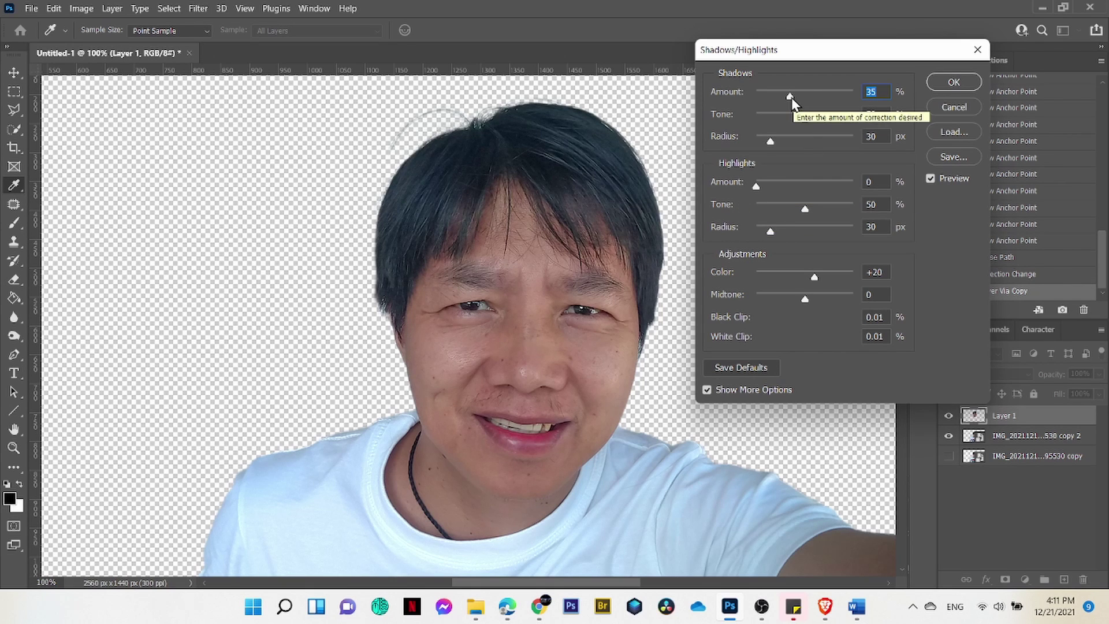
type("50")
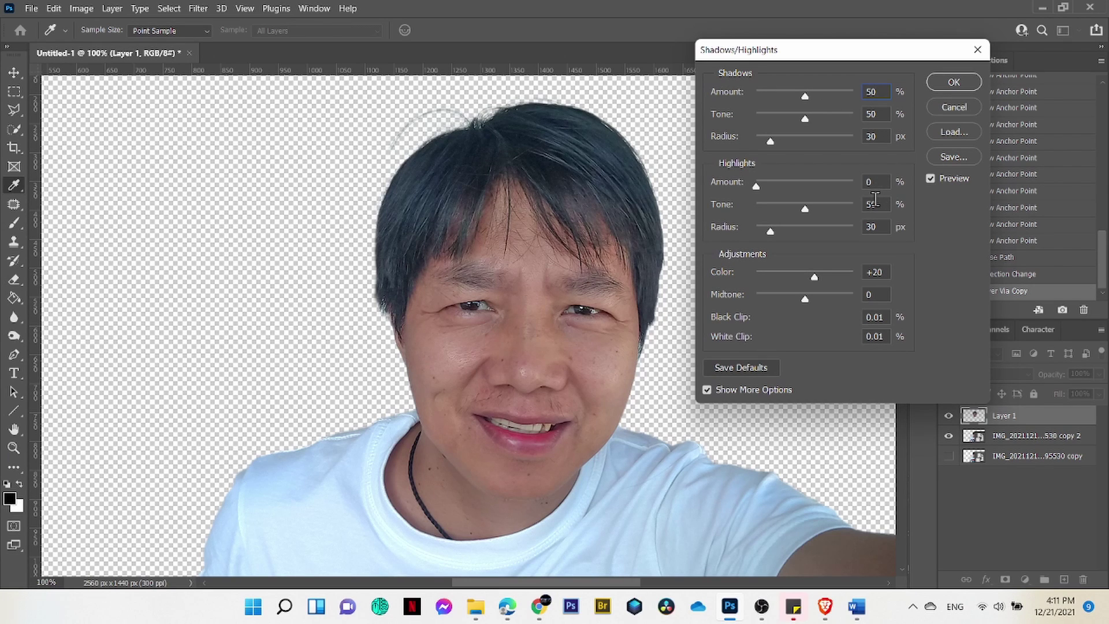
left_click(873, 182)
type("20")
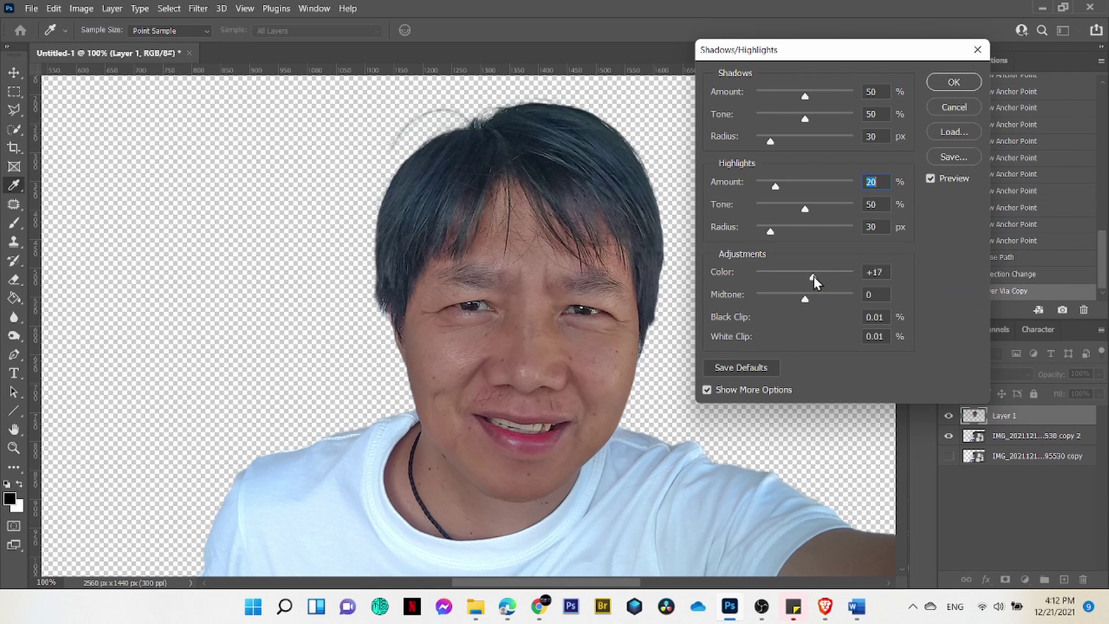
left_click_drag(814, 277, 737, 283)
left_click_drag(833, 300, 811, 301)
left_click(811, 302)
left_click_drag(756, 277, 812, 279)
left_click(813, 279)
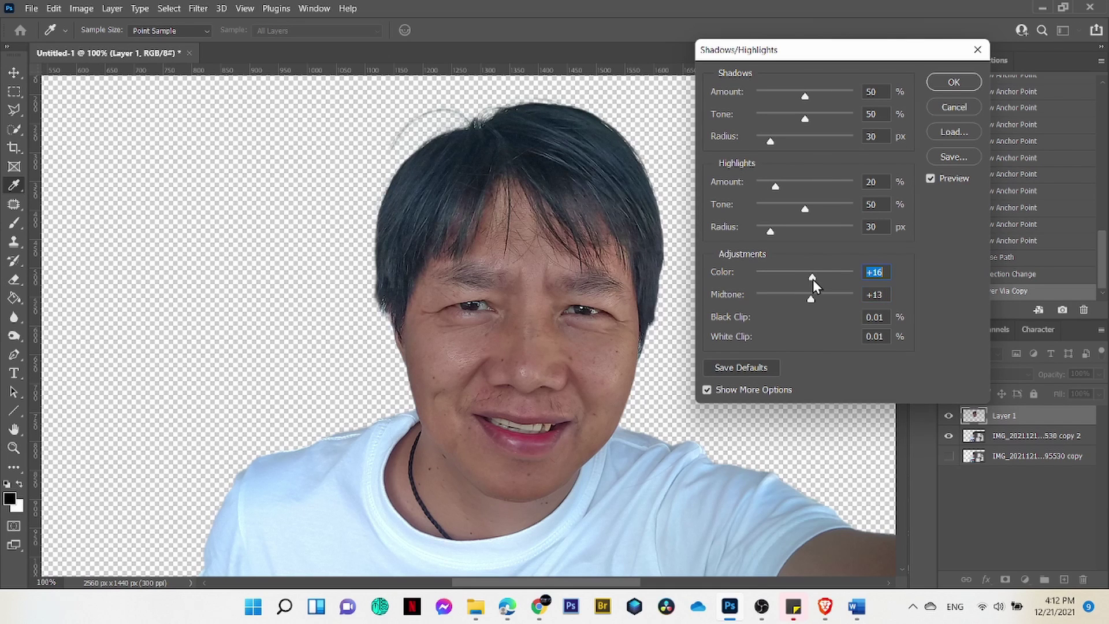
left_click(940, 86)
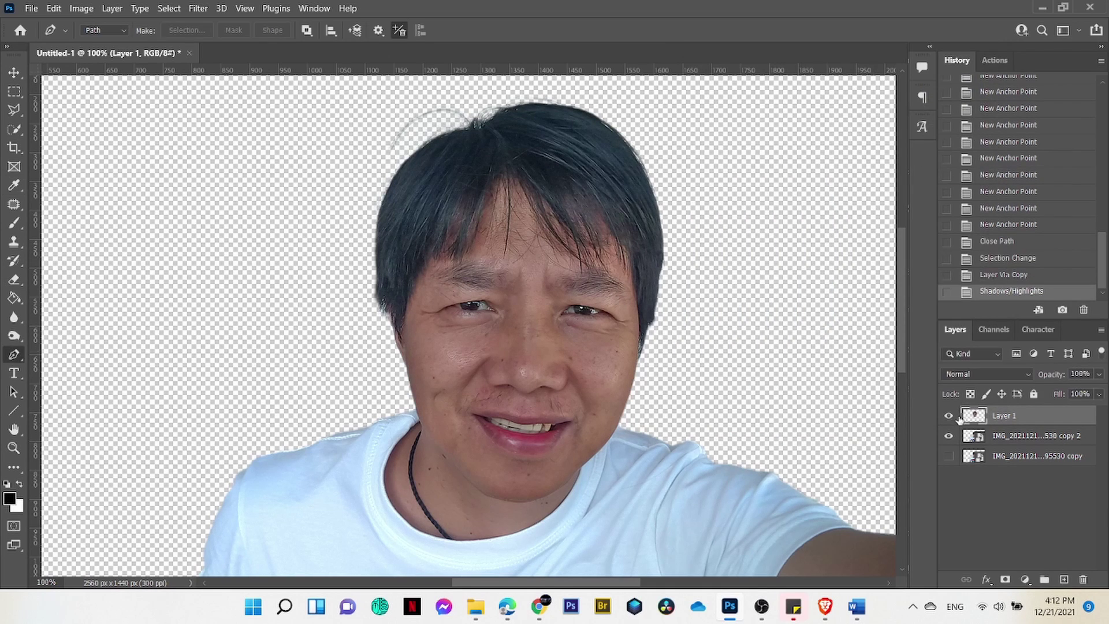
- Compare the adjusted head, duplicate Layer 1 and hide the original Layer 1
left_click(948, 416)
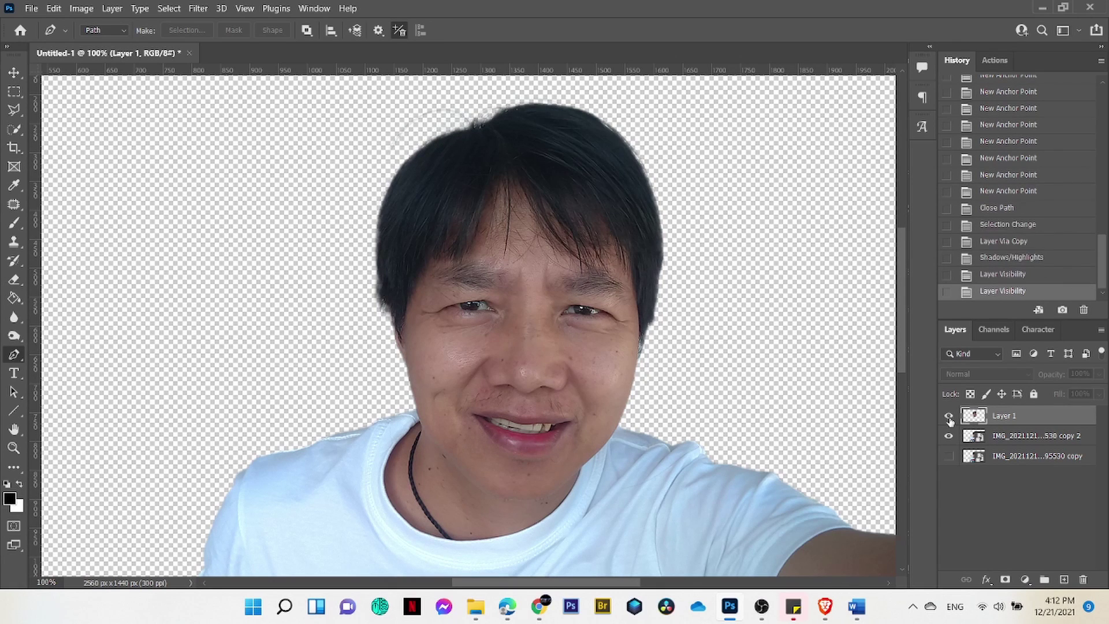
left_click(949, 416)
left_click(949, 416)
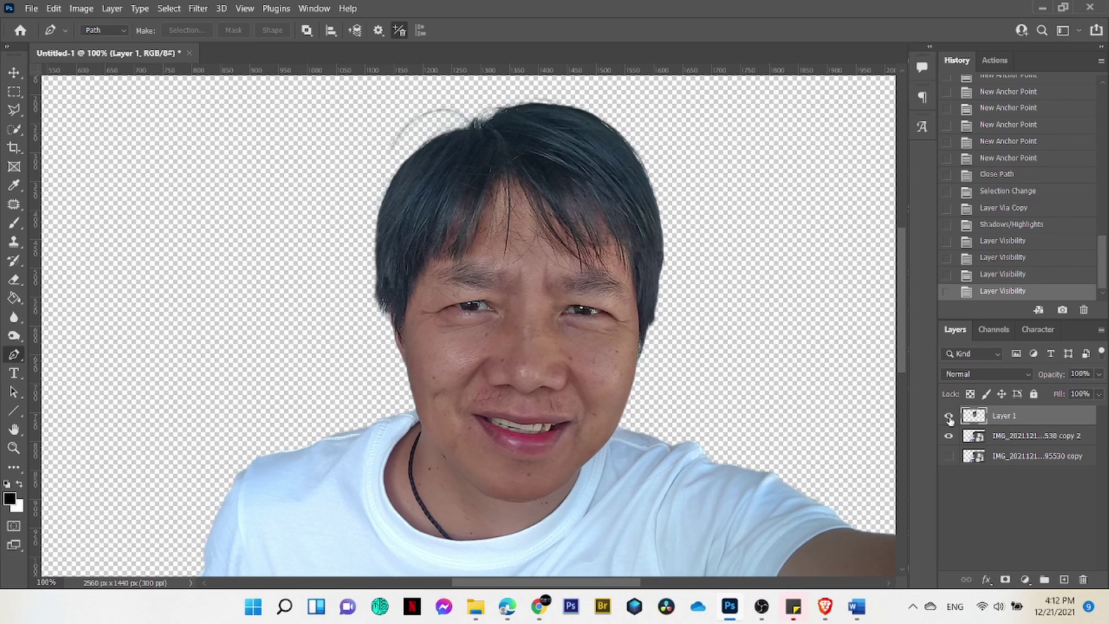
key("ctrl+j")
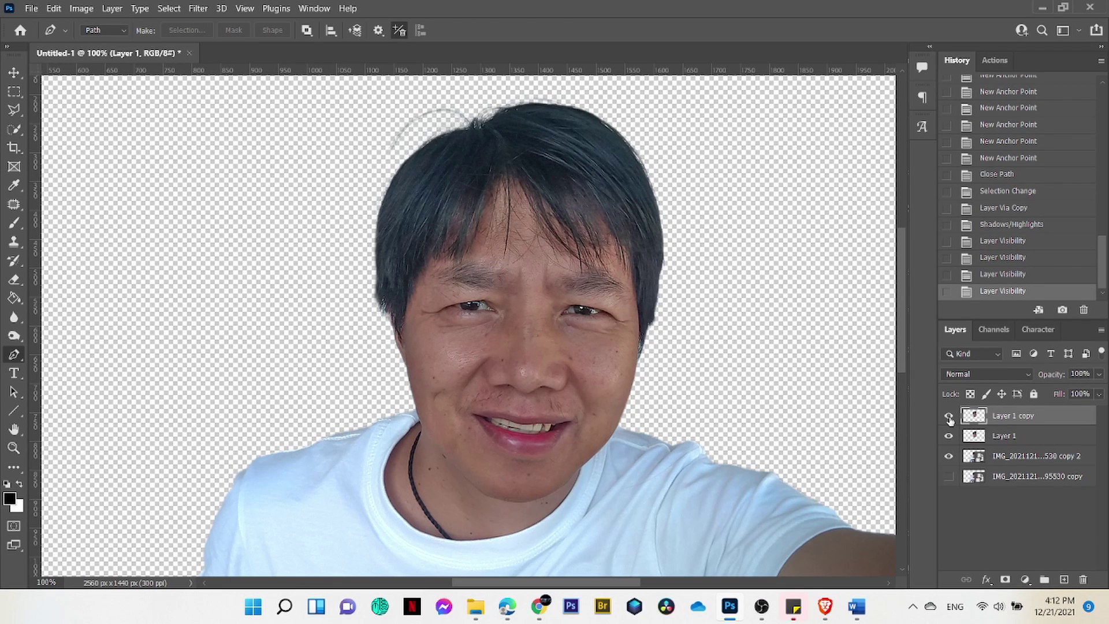
left_click(948, 436)
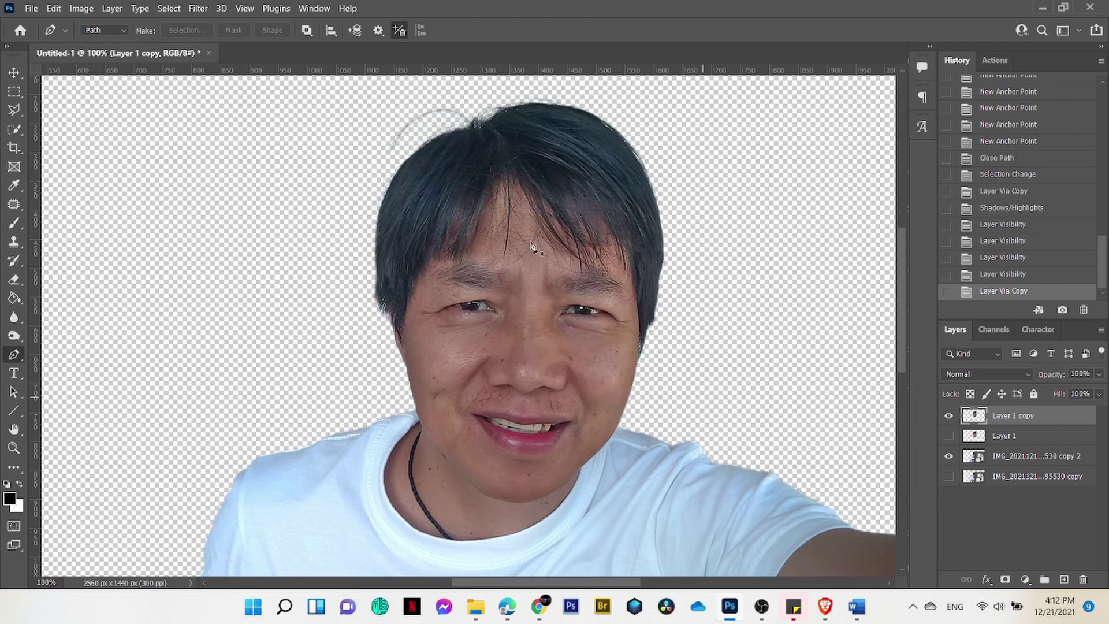
- Sharpen Layer 1 copy with Unsharp Mask at amount 167 and radius 2.8 px
left_click(199, 8)
mouse_move(214, 261)
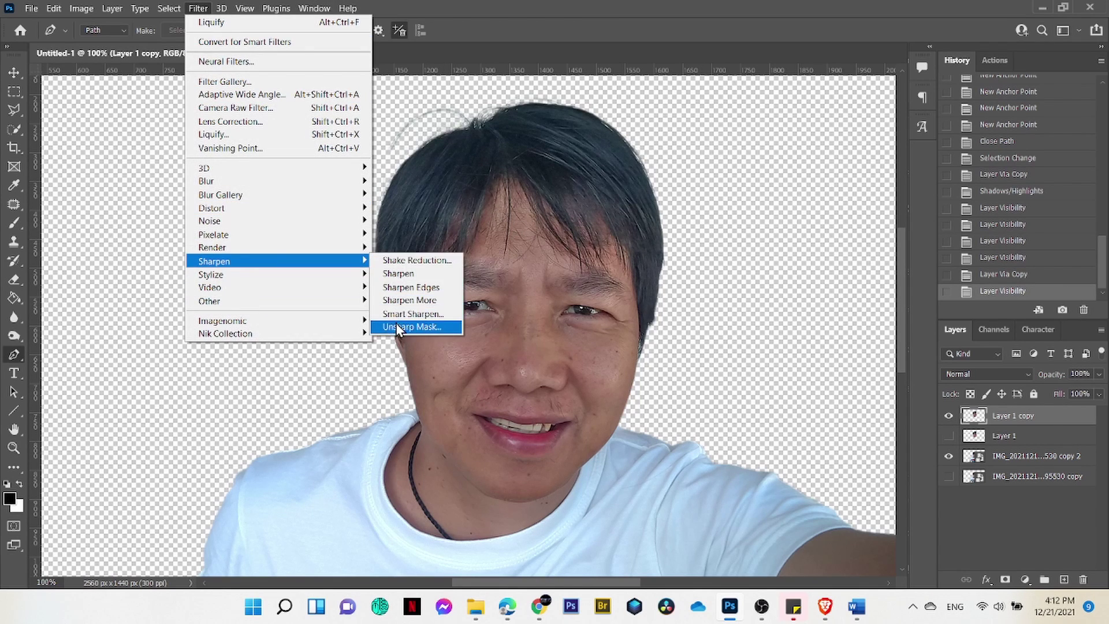
left_click(397, 325)
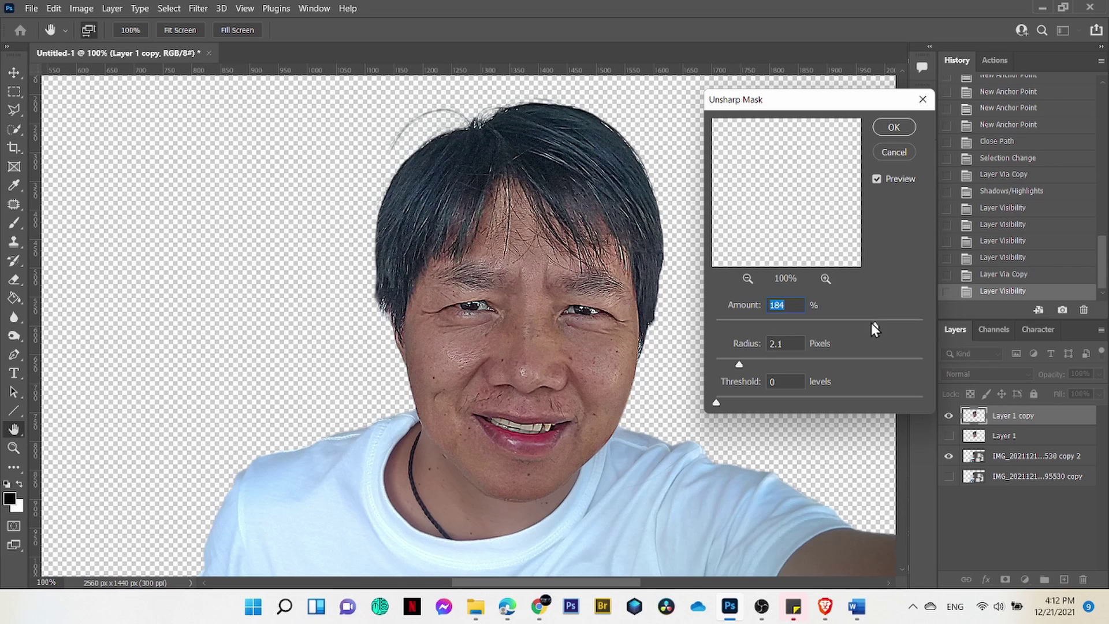
mouse_move(871, 324)
left_mouse_down()
mouse_move(816, 331)
mouse_move(844, 324)
left_mouse_up()
left_click_drag(736, 363, 747, 365)
left_click(892, 127)
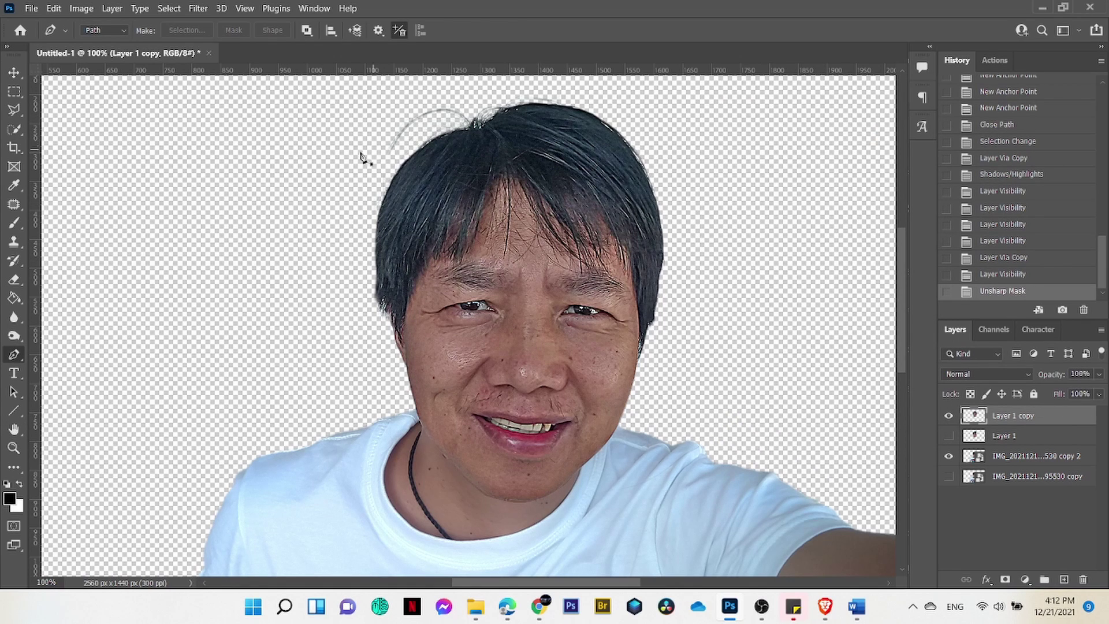
left_click(199, 8)
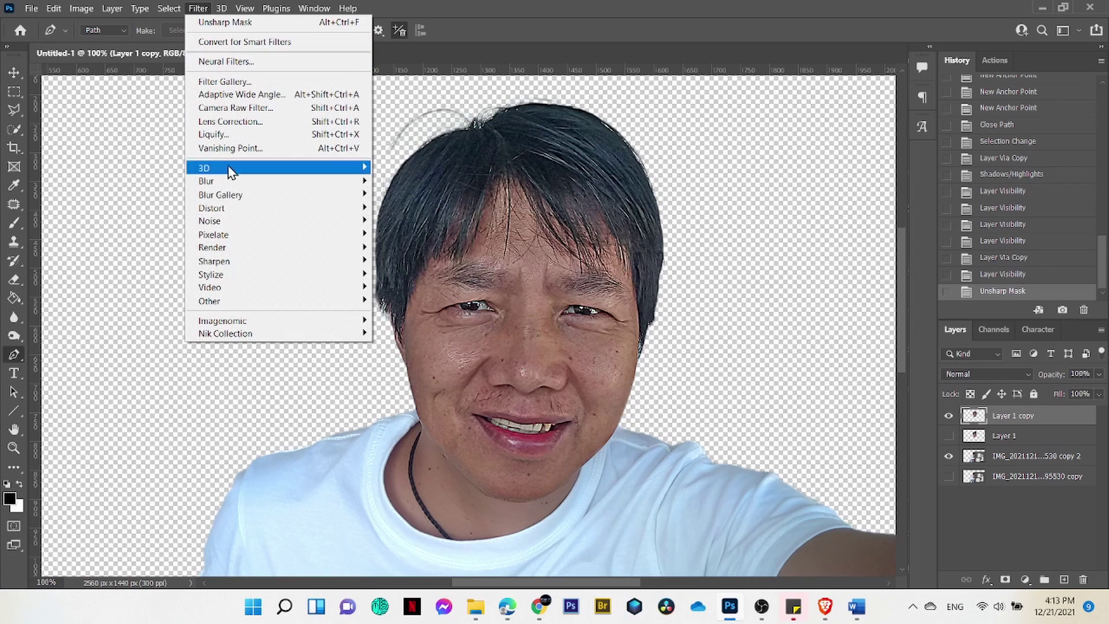
mouse_move(210, 274)
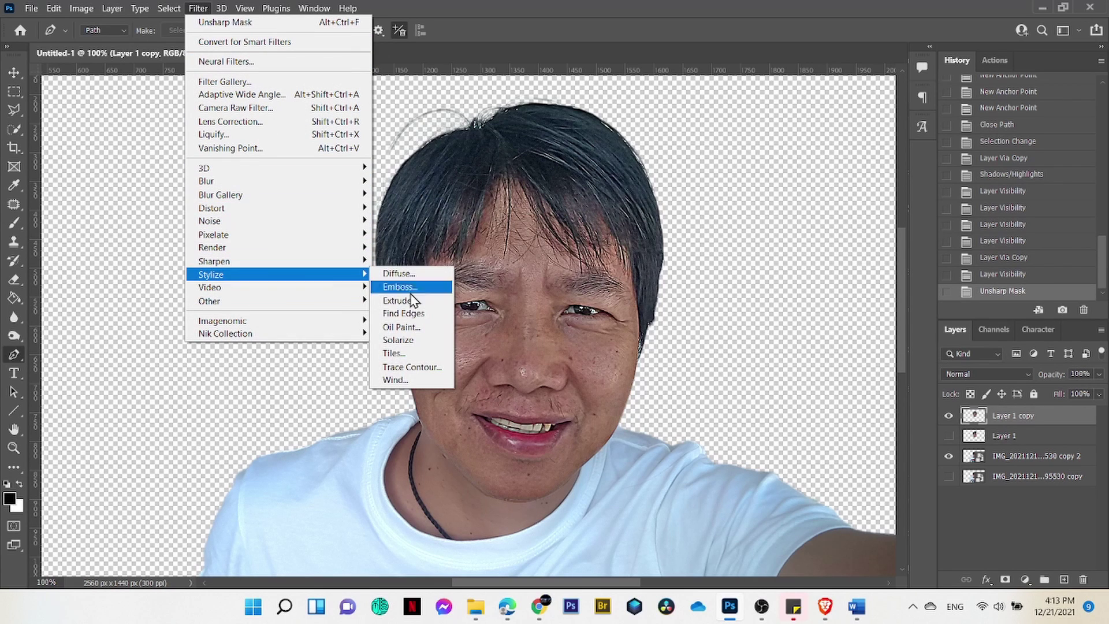
- Apply the Anisotropic Diffuse filter to Layer 1 copy and compare it with the original head
left_click(420, 275)
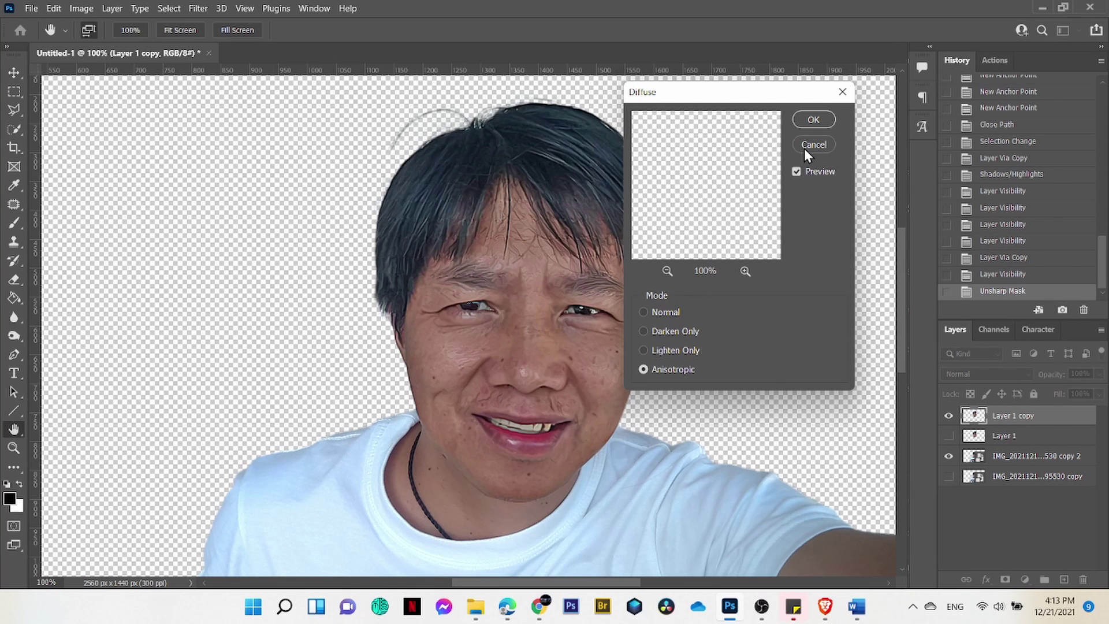
left_click(814, 120)
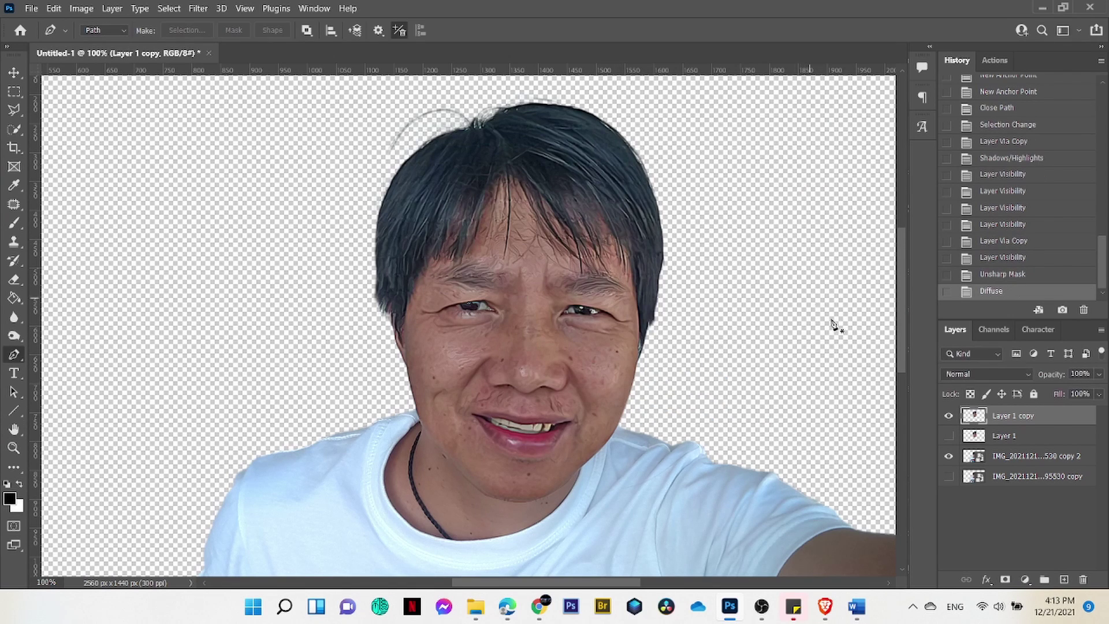
left_click(949, 435)
left_click(949, 415)
left_click(948, 416)
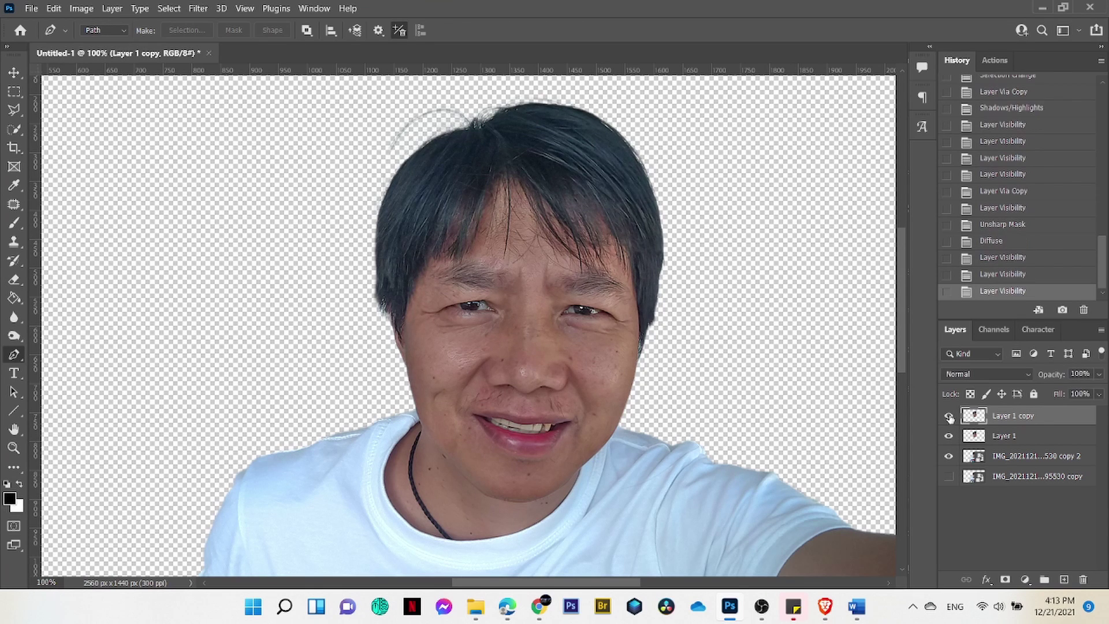
left_click(948, 415)
left_click(948, 415)
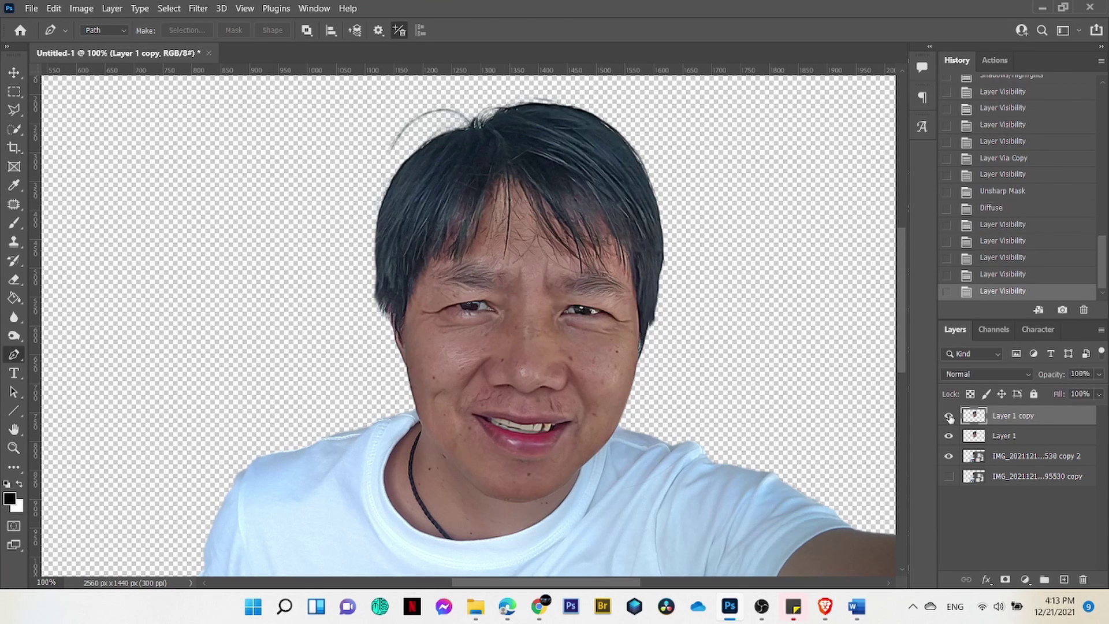
left_click(948, 435)
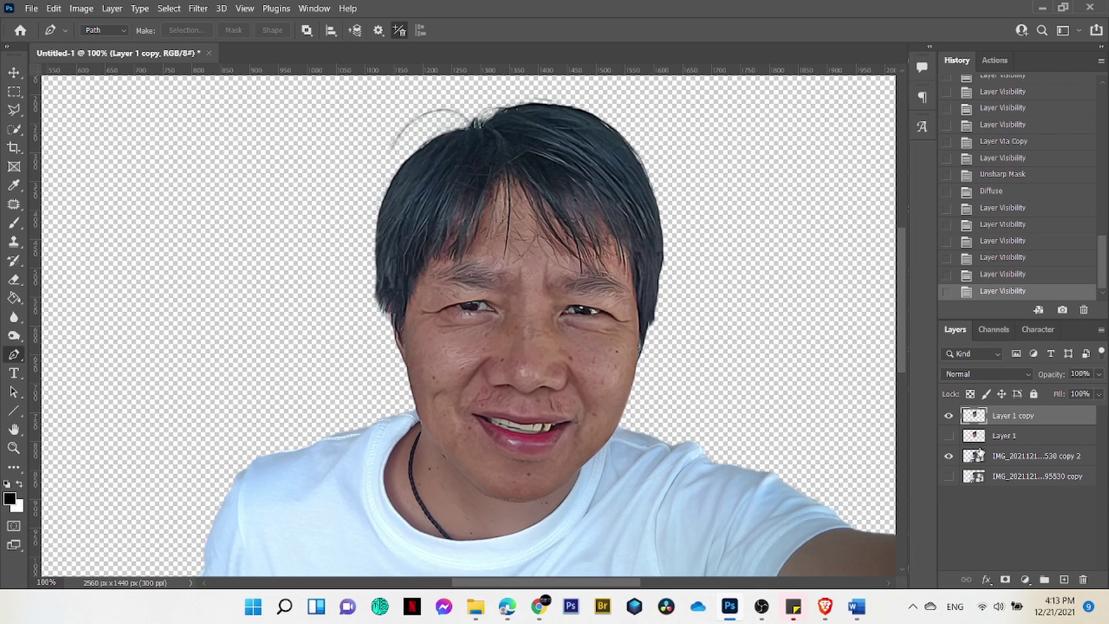
- Repeat the Diffuse filter once more and duplicate the layer as Layer 1 copy 2
left_click_drag(980, 451, 980, 444)
key("ctrl+alt+f")
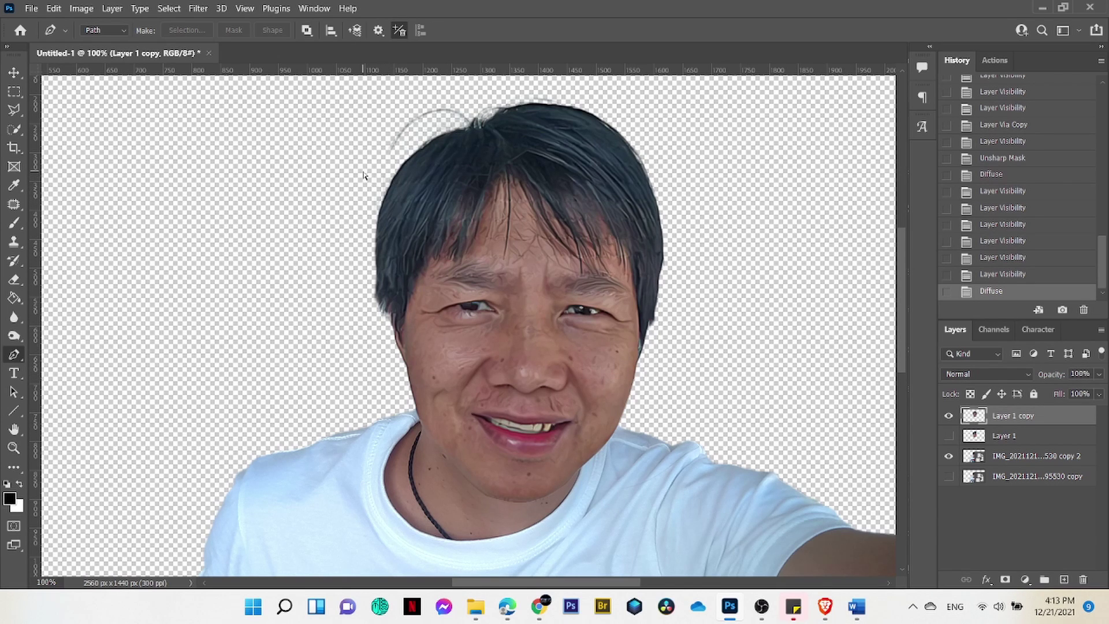
key("ctrl+j")
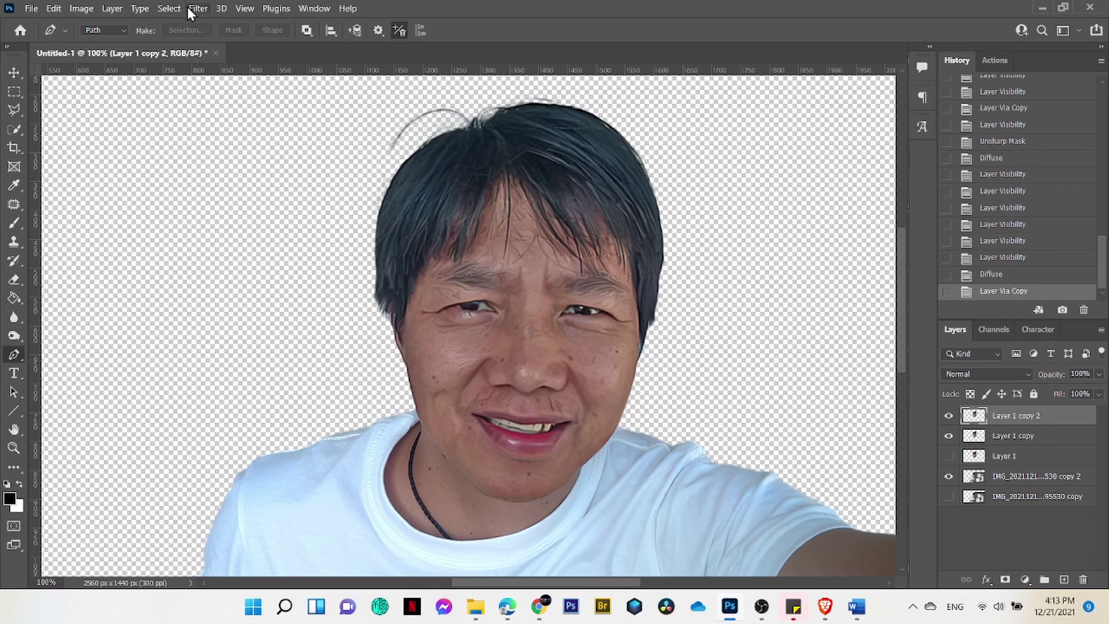
- In Liquify, set eye size and eye height to 100 for both eyes
left_click(198, 8)
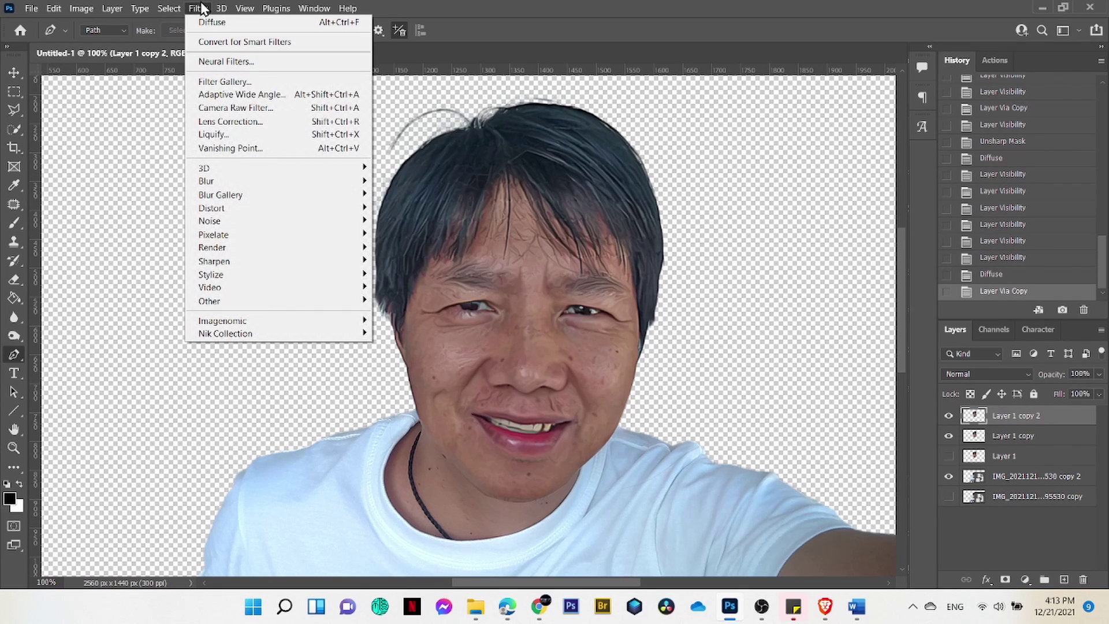
left_click(236, 137)
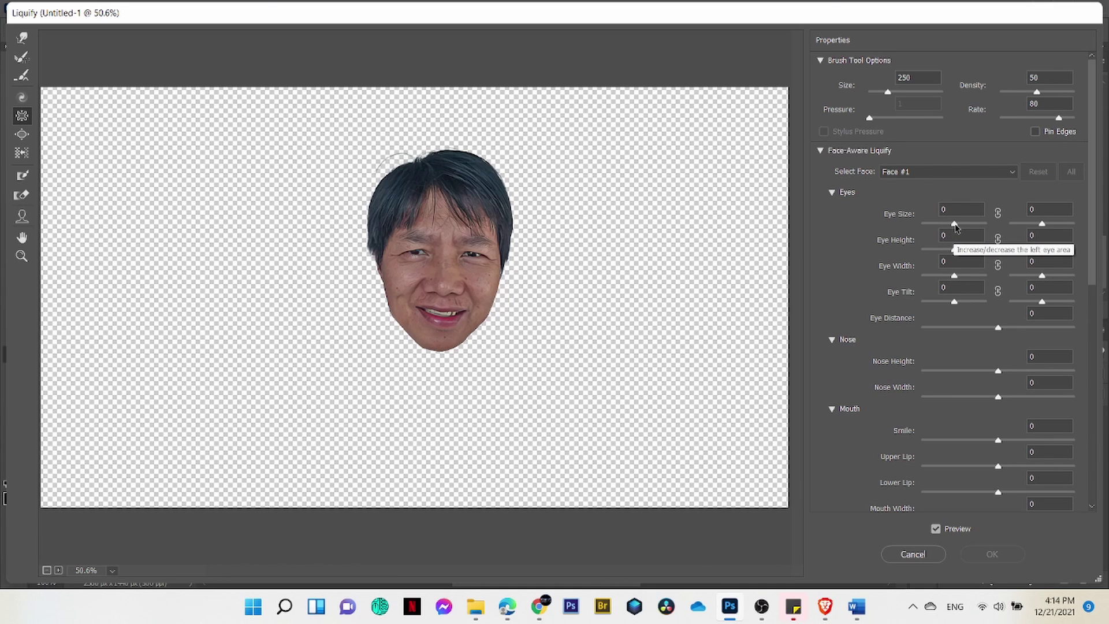
left_click_drag(954, 225, 987, 226)
key("ctrl+plus")
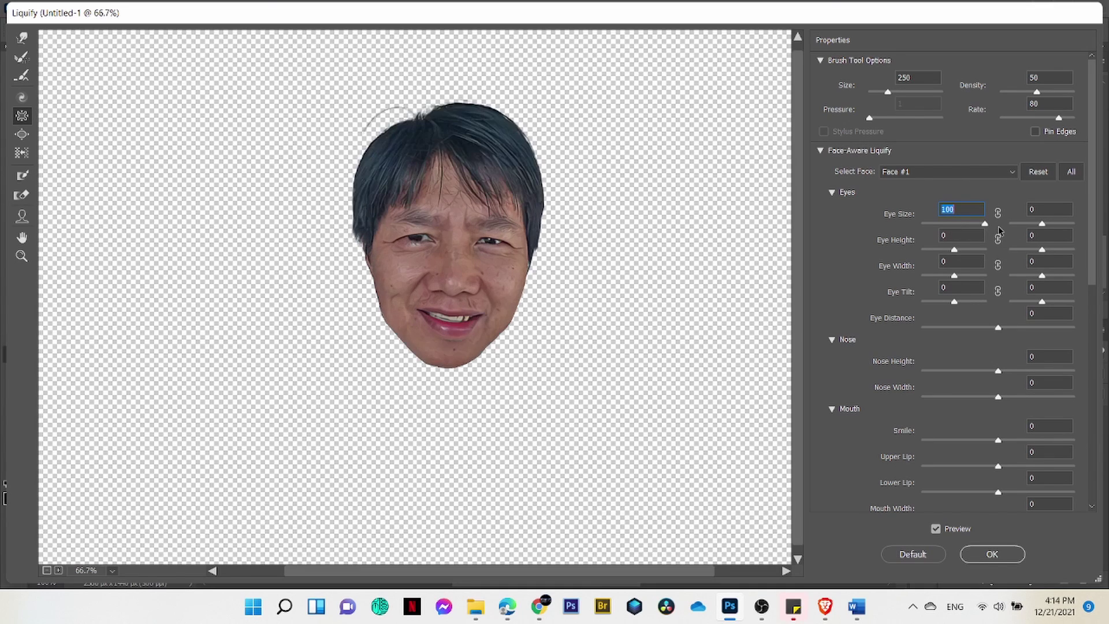
key("ctrl+plus")
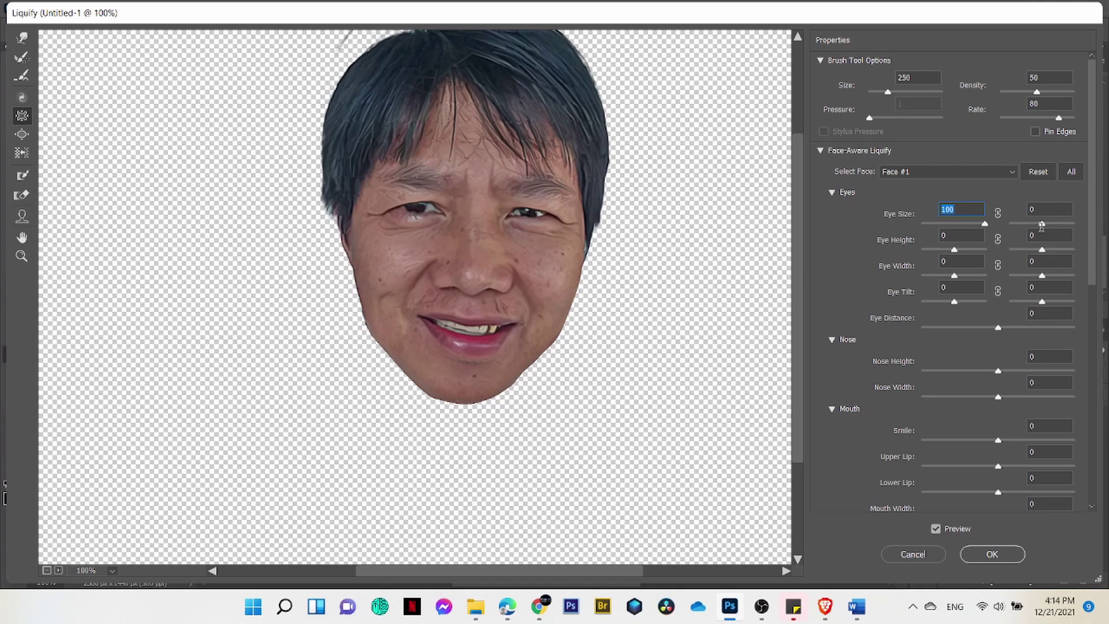
left_click(1042, 224)
left_click_drag(1043, 224, 1074, 224)
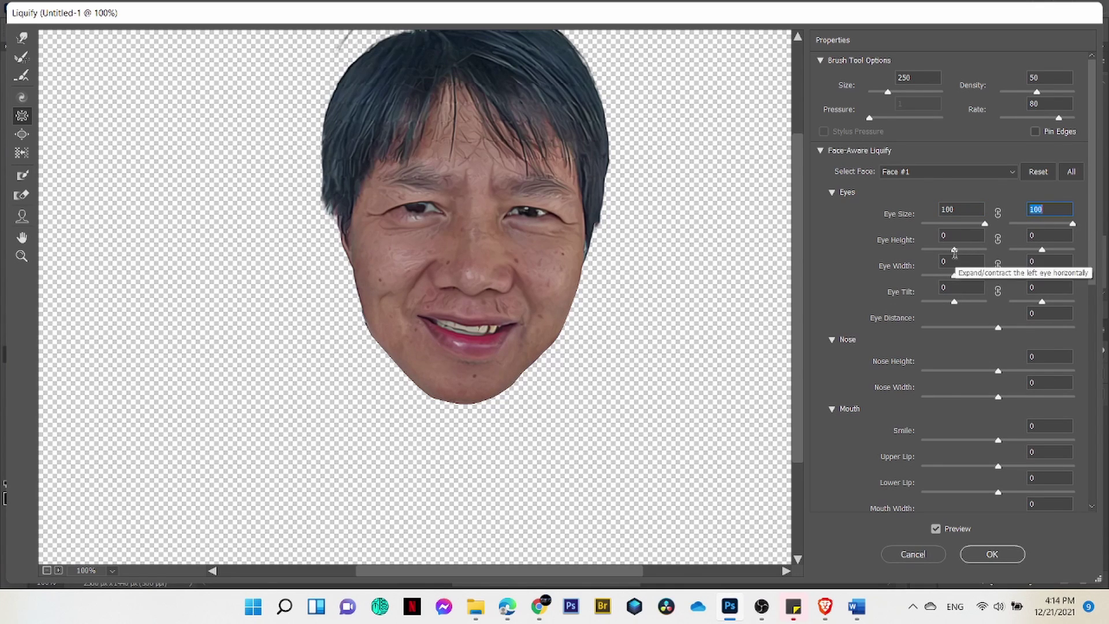
left_click(982, 252)
left_click_drag(982, 253, 988, 252)
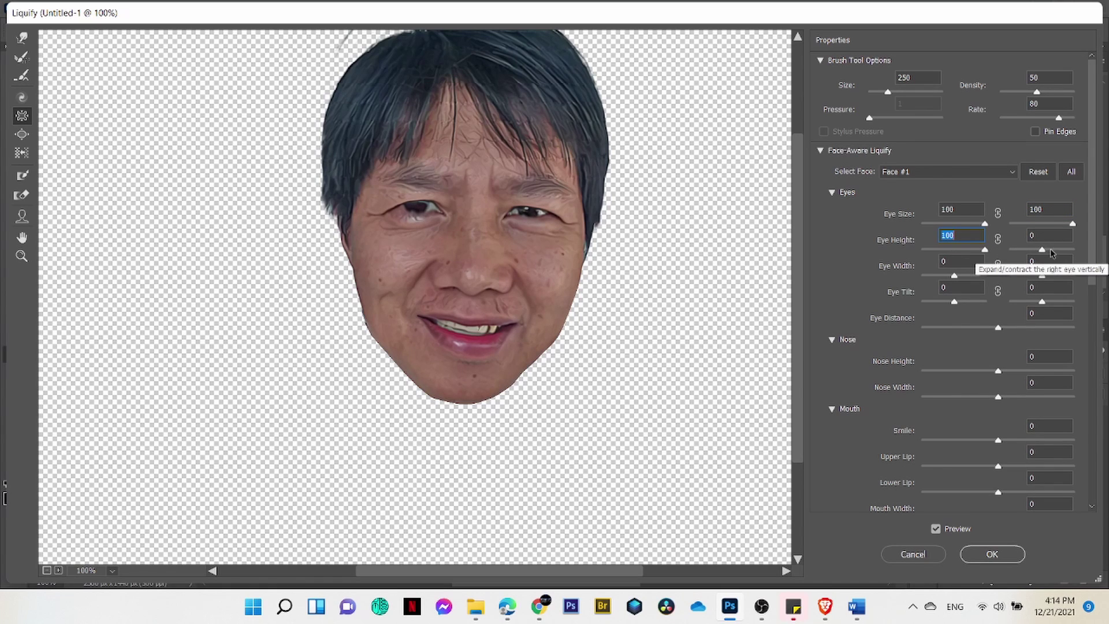
left_click_drag(1045, 254, 1104, 254)
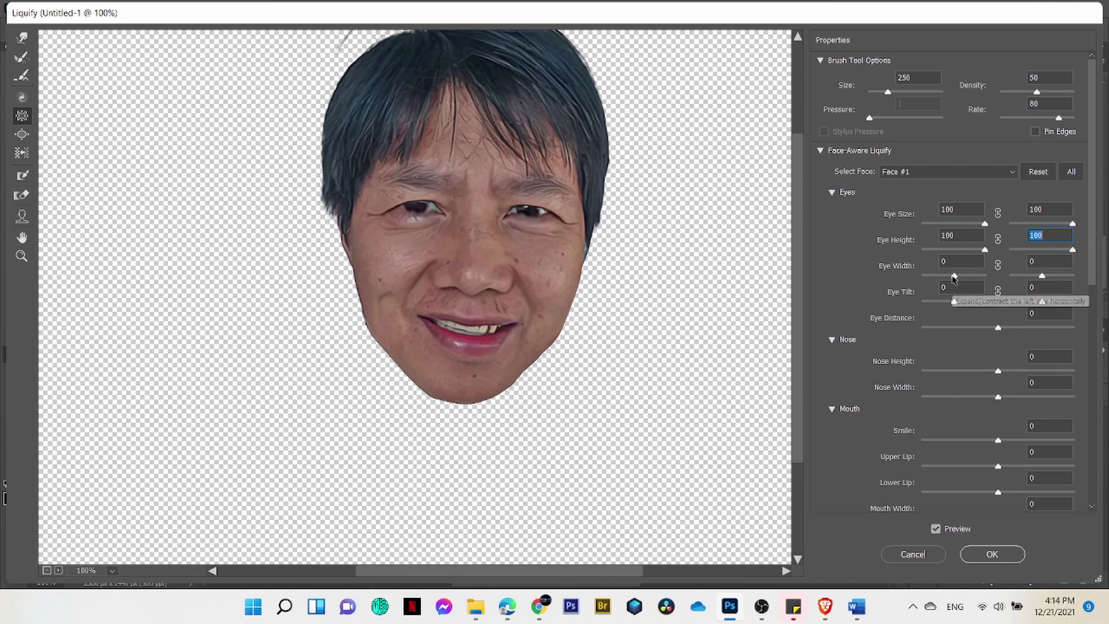
- Set eye width 89/77, eye tilt 77/8 and nose height -100
left_click_drag(953, 279, 980, 279)
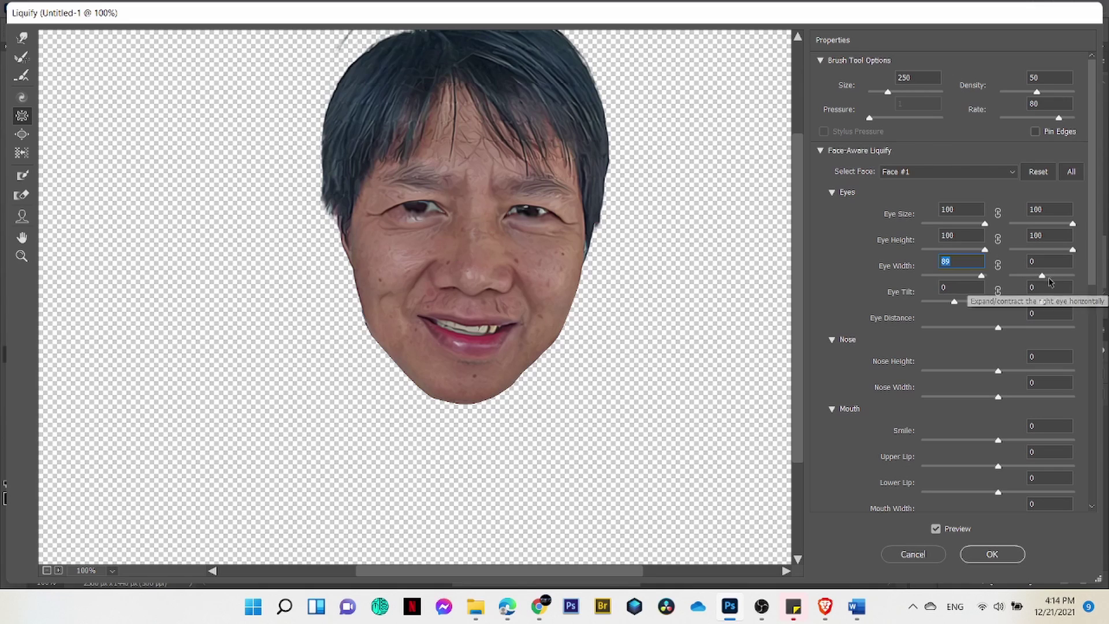
left_click_drag(1049, 277, 1066, 278)
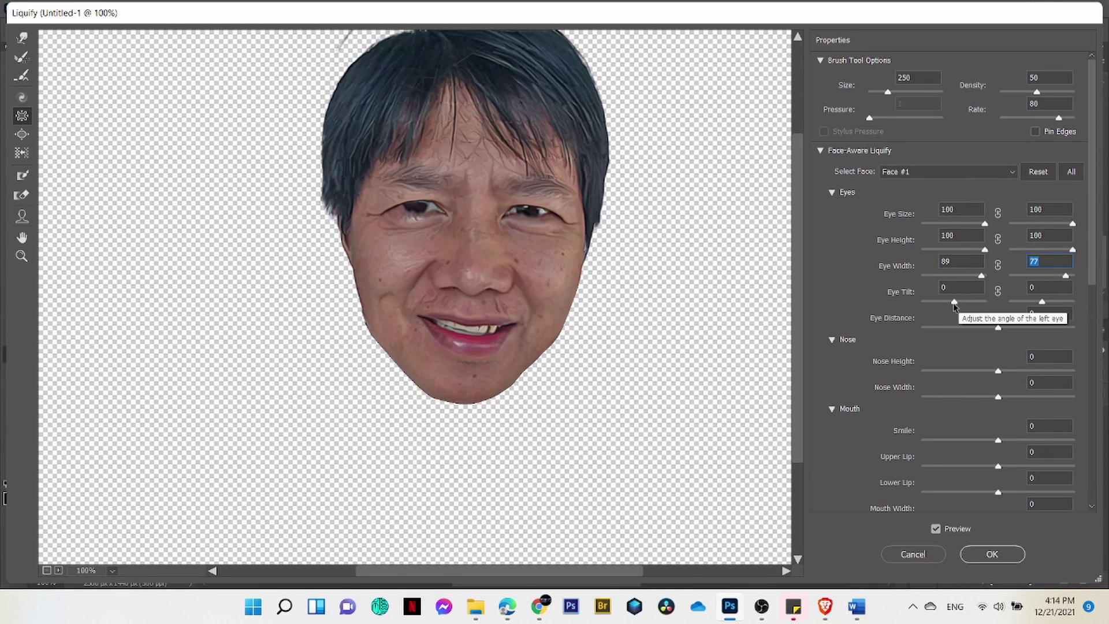
left_click_drag(954, 301, 978, 301)
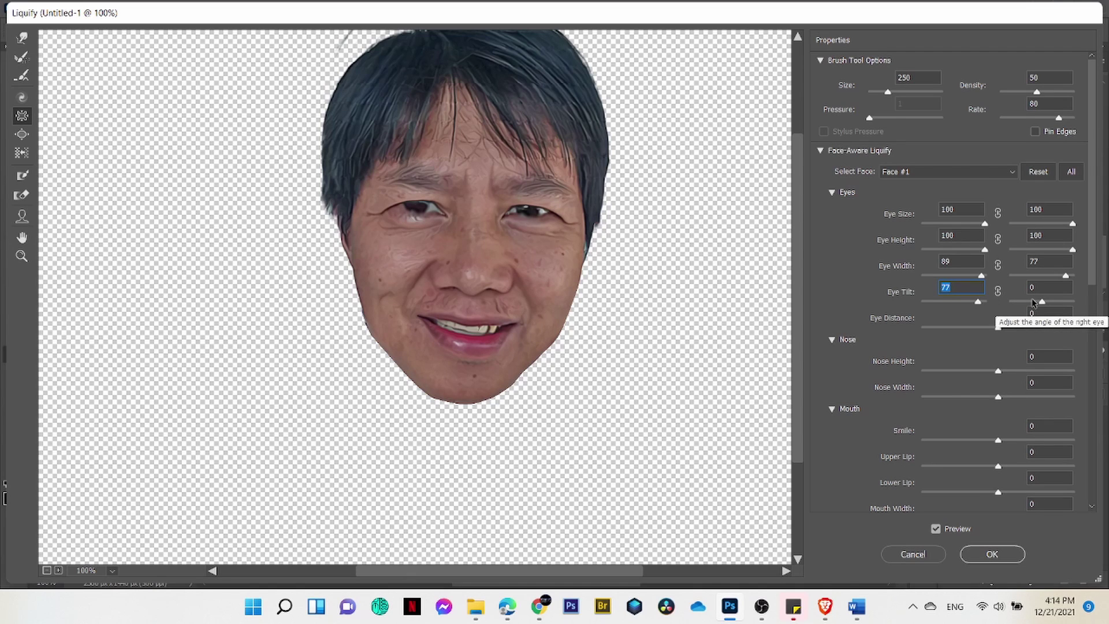
left_click_drag(1041, 302, 1045, 302)
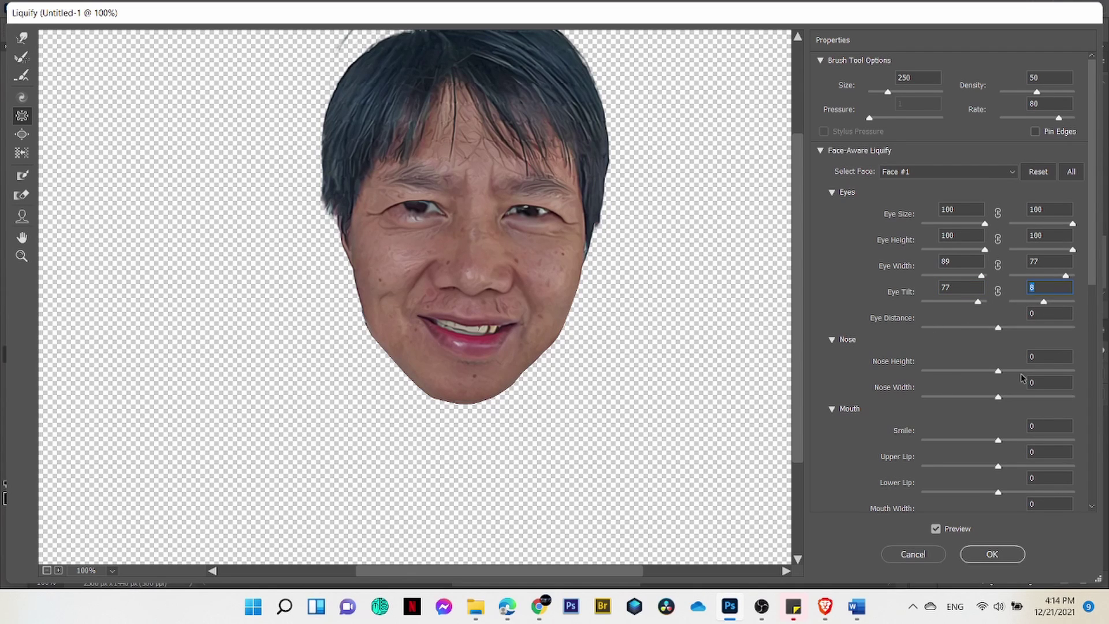
mouse_move(1000, 376)
left_mouse_down()
mouse_move(1068, 374)
mouse_move(918, 377)
left_mouse_up()
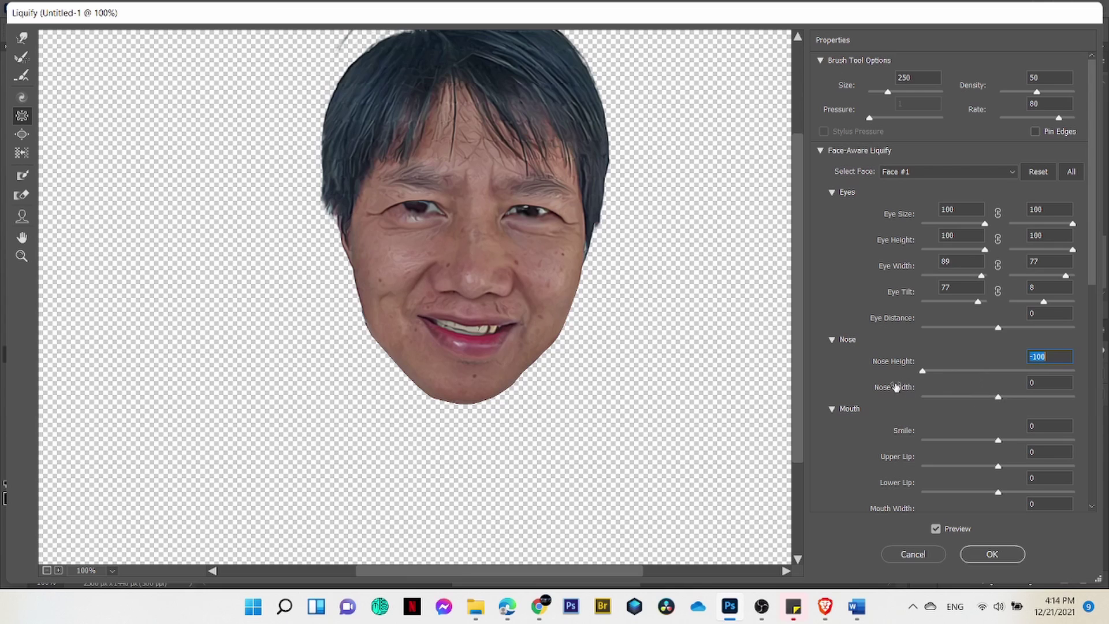
- Set nose width 12, mouth width 39 and mouth height 9
mouse_move(999, 397)
left_mouse_down()
mouse_move(930, 398)
mouse_move(1024, 401)
left_mouse_up()
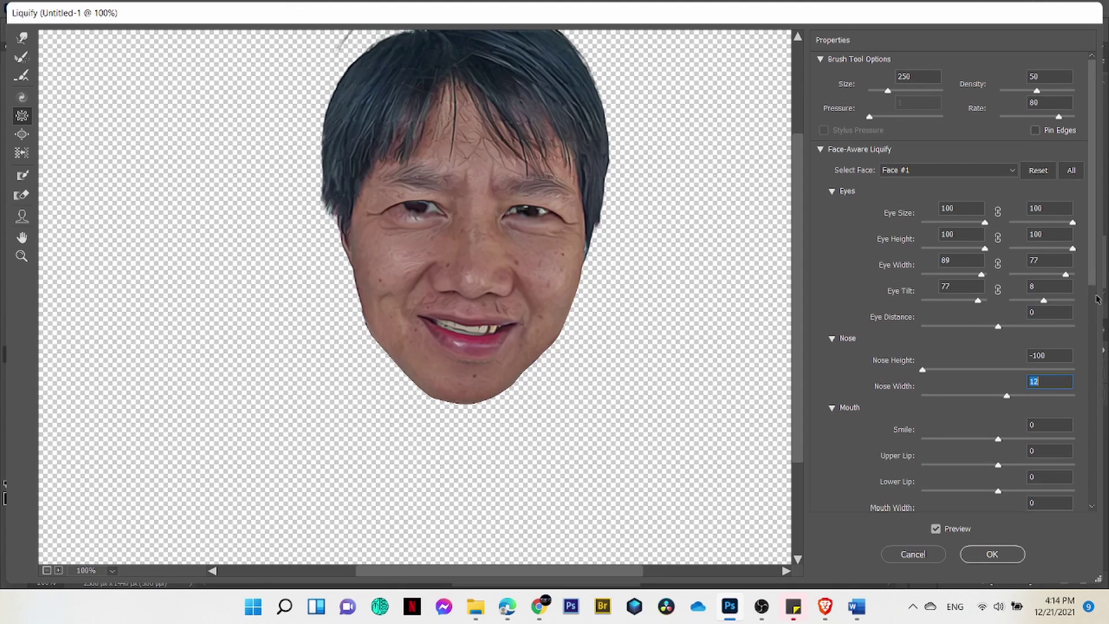
scroll(1095, 308, "down", 2)
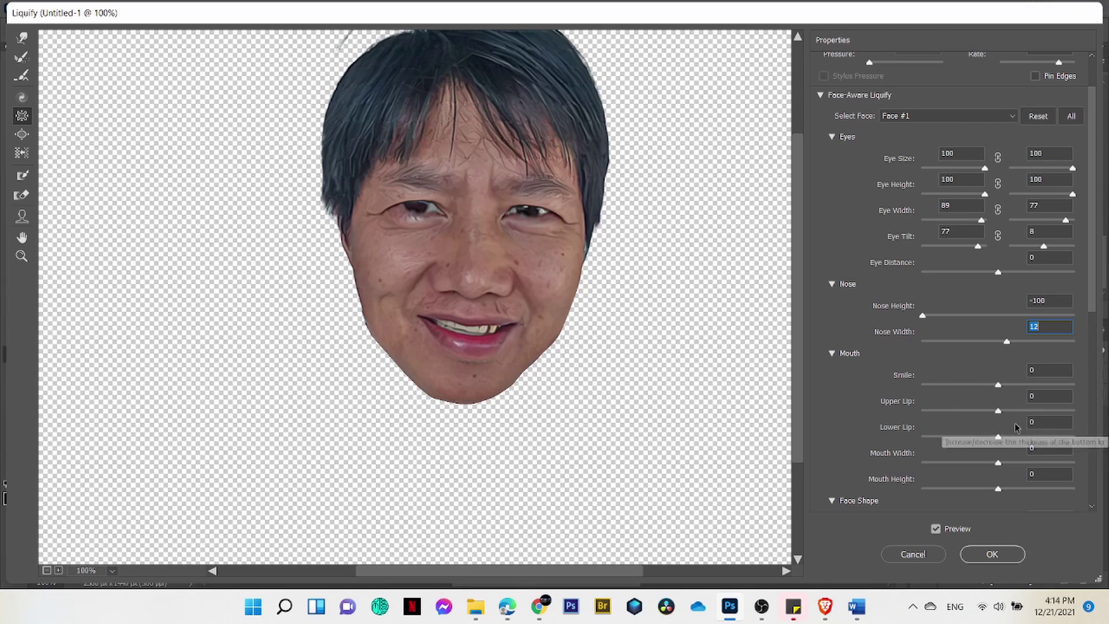
left_click(999, 466)
mouse_move(999, 465)
left_mouse_down()
mouse_move(1044, 462)
mouse_move(1026, 451)
left_mouse_up()
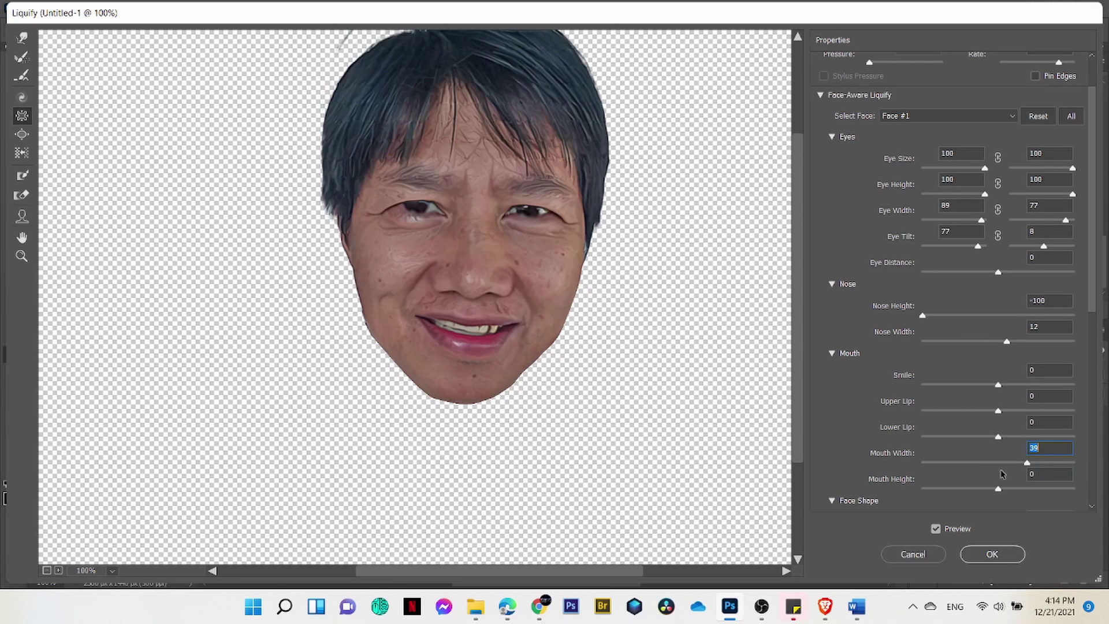
left_click_drag(998, 489, 1005, 488)
- Set forehead 93, chin height -30, jawline -4 and face width 40, then apply Liquify
left_click_drag(1093, 307, 1094, 402)
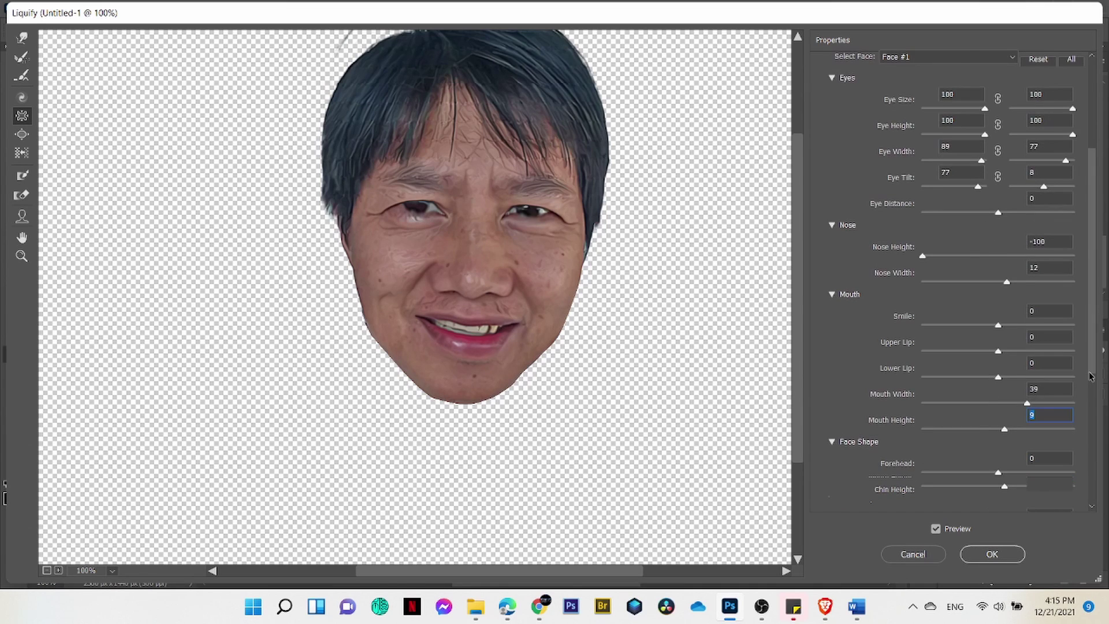
scroll(1078, 399, "down", 1)
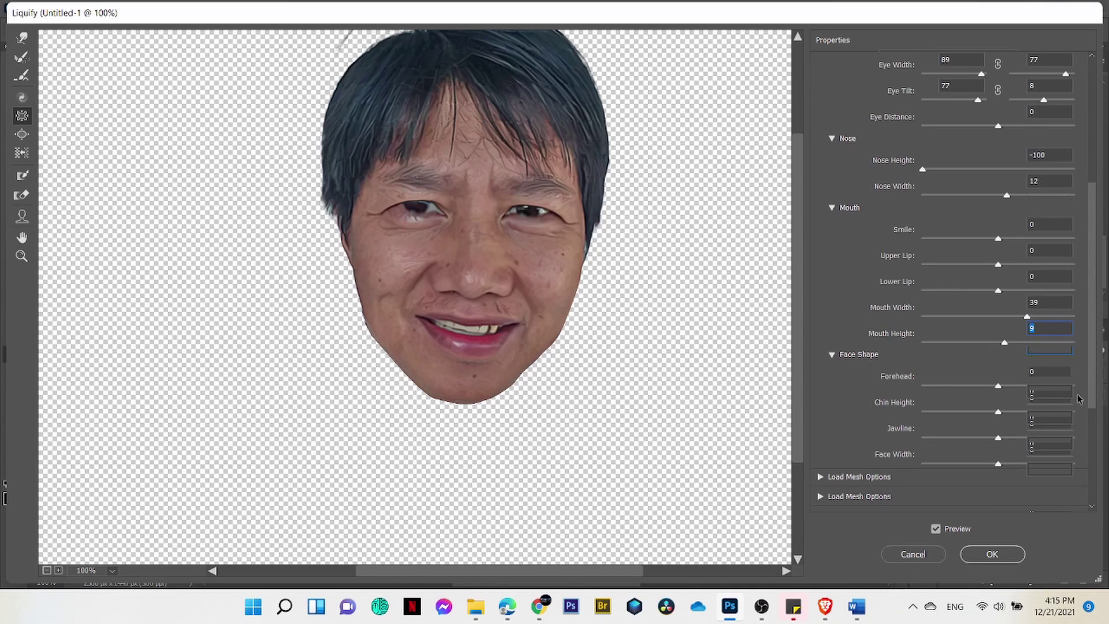
scroll(933, 393, "down", 2)
left_click_drag(999, 335, 1068, 337)
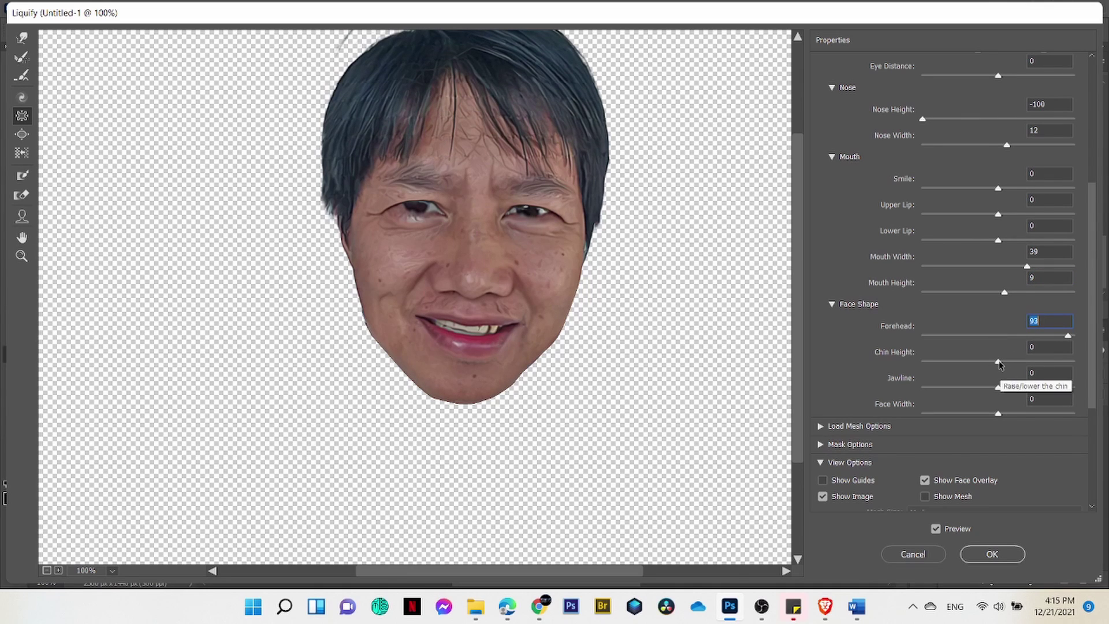
left_click_drag(998, 361, 1046, 361)
type("-100")
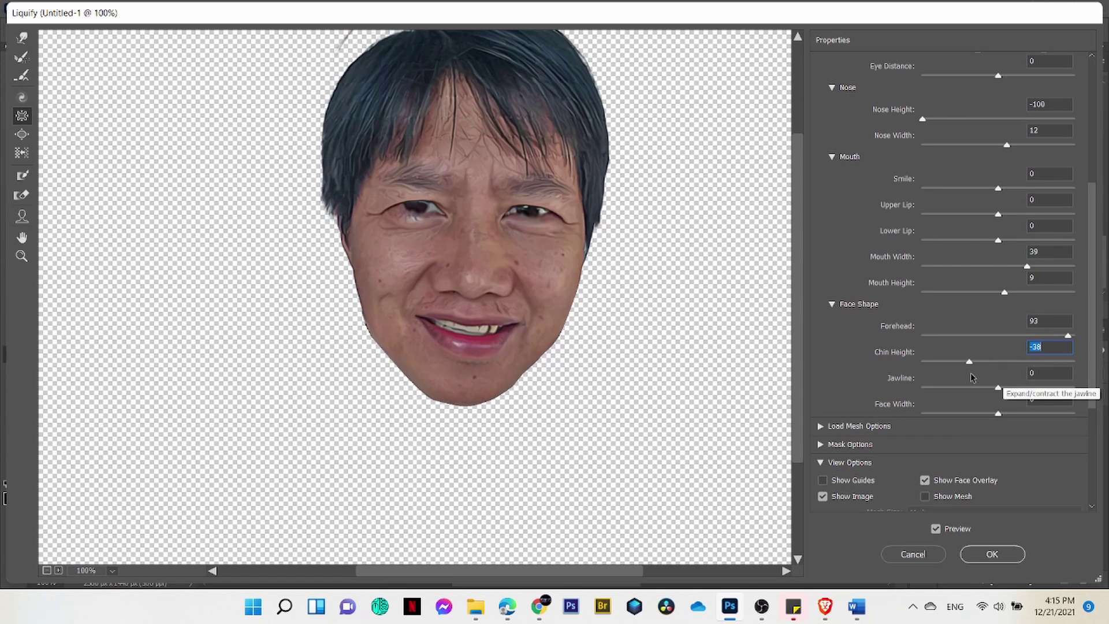
key("Return")
mouse_move(922, 363)
left_mouse_down()
mouse_move(977, 374)
mouse_move(1004, 395)
mouse_move(948, 415)
left_mouse_up()
left_click(998, 414)
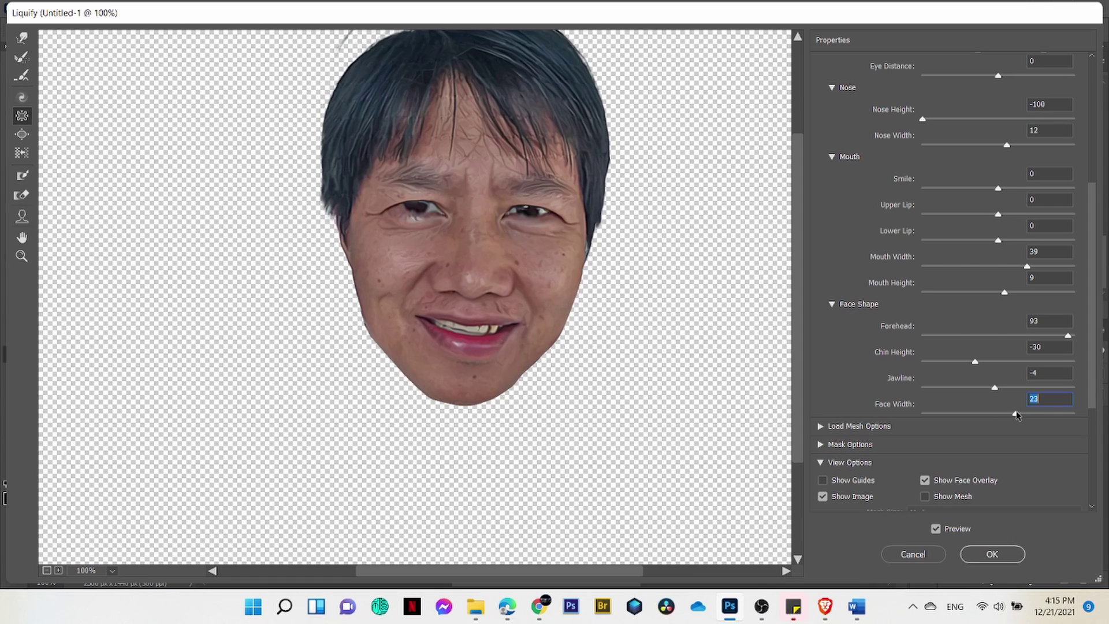
left_click_drag(1002, 415, 1027, 415)
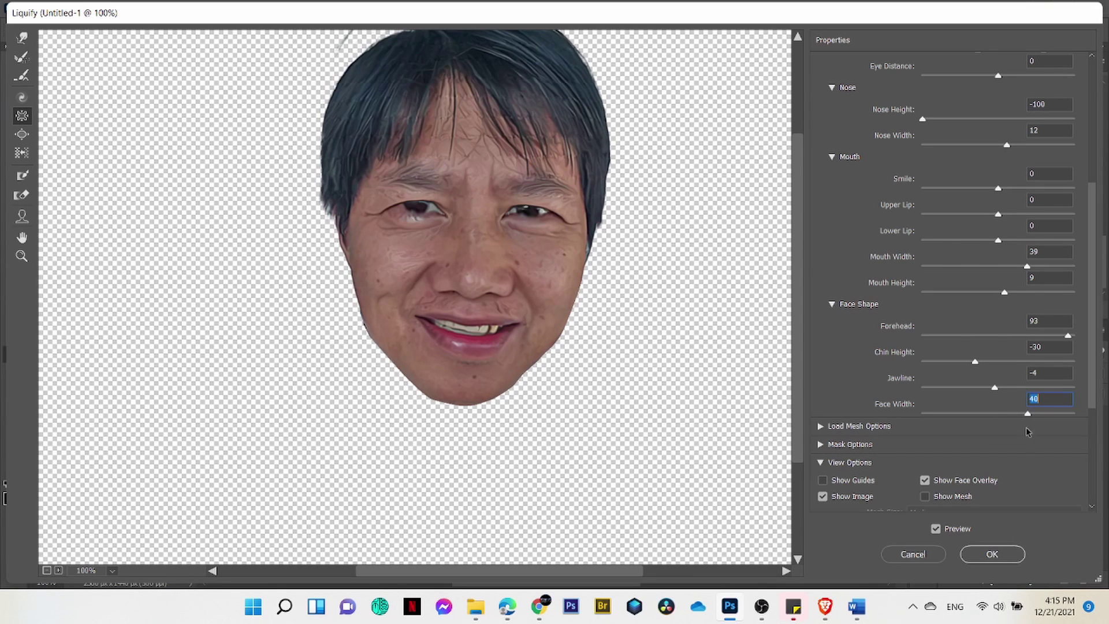
left_click(996, 555)
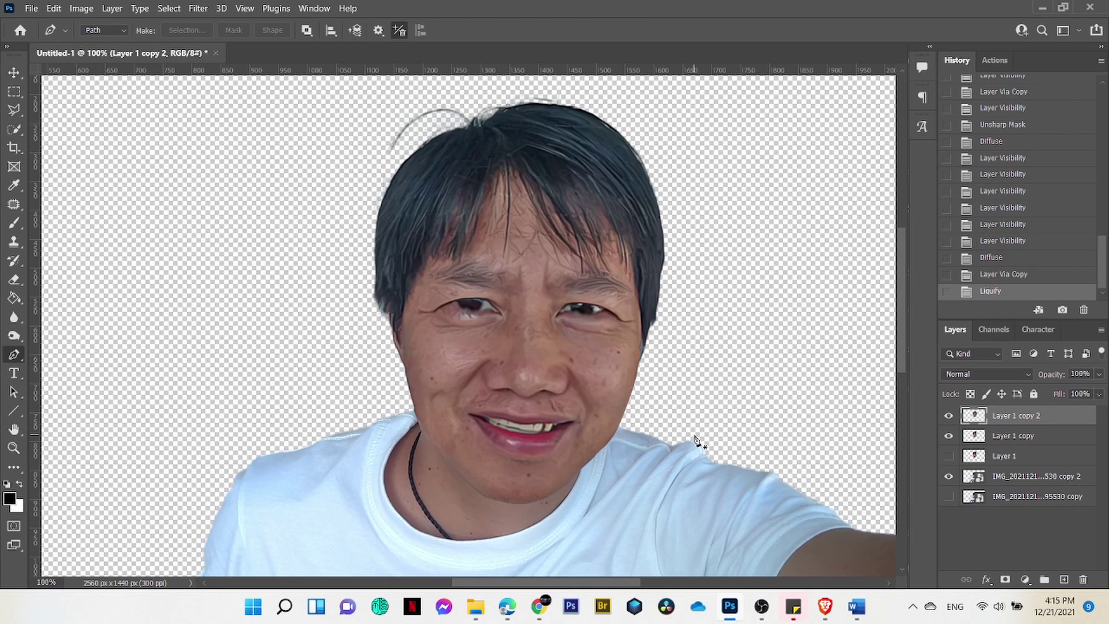
- Zoom to 200% and scroll down to bring the caricature's mouth into view
key("ctrl+plus")
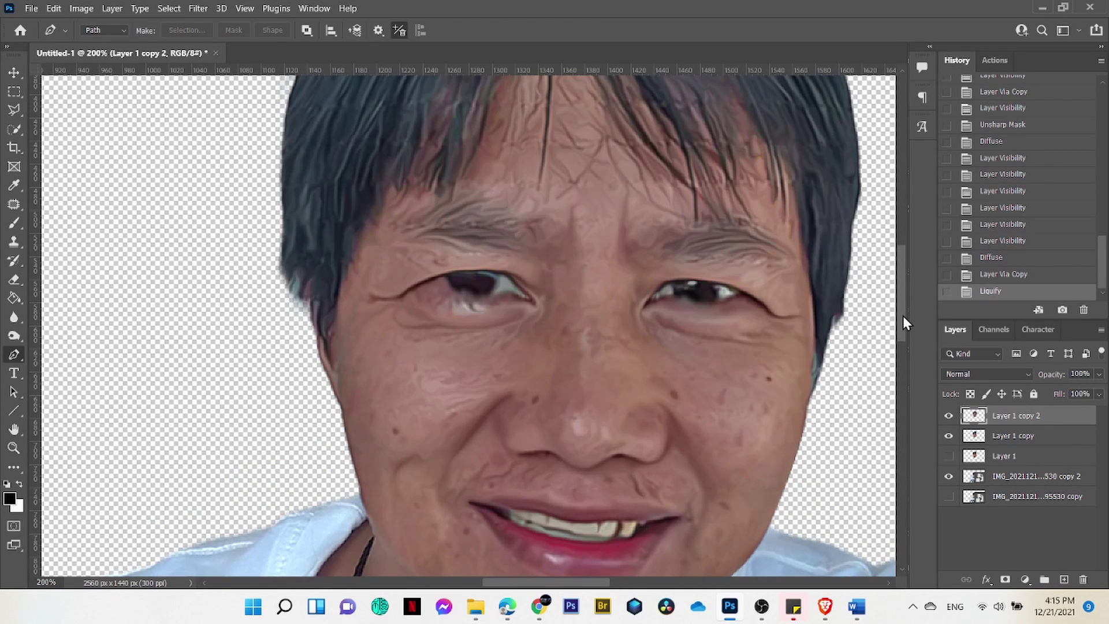
left_click_drag(903, 316, 903, 334)
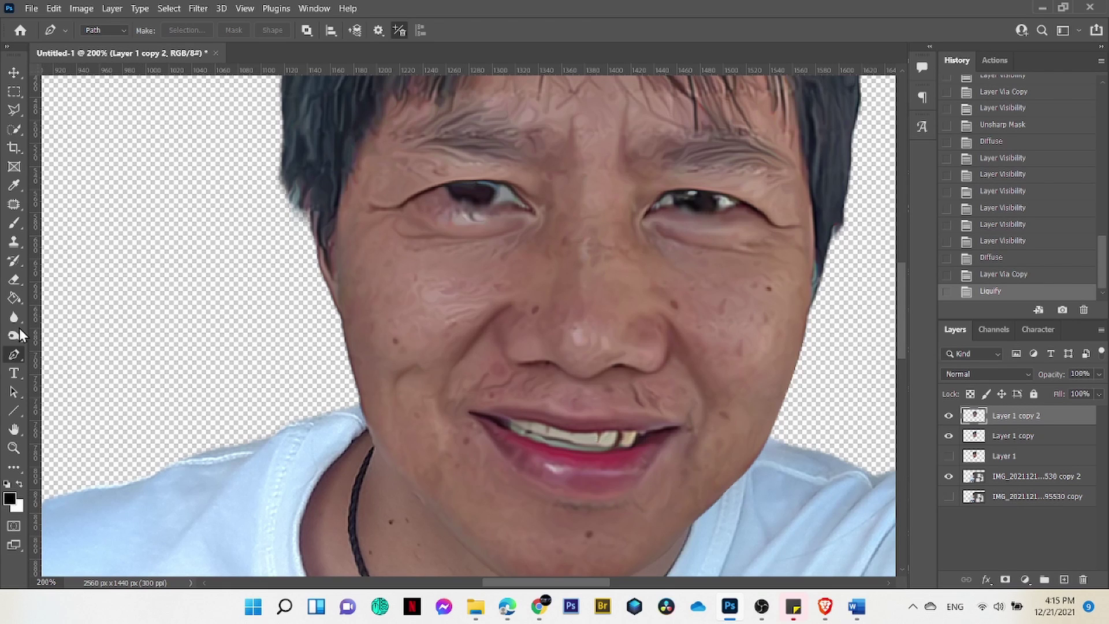
- Set up a small Clone Stamp brush on a new empty layer
left_click(14, 241)
left_click(1064, 578)
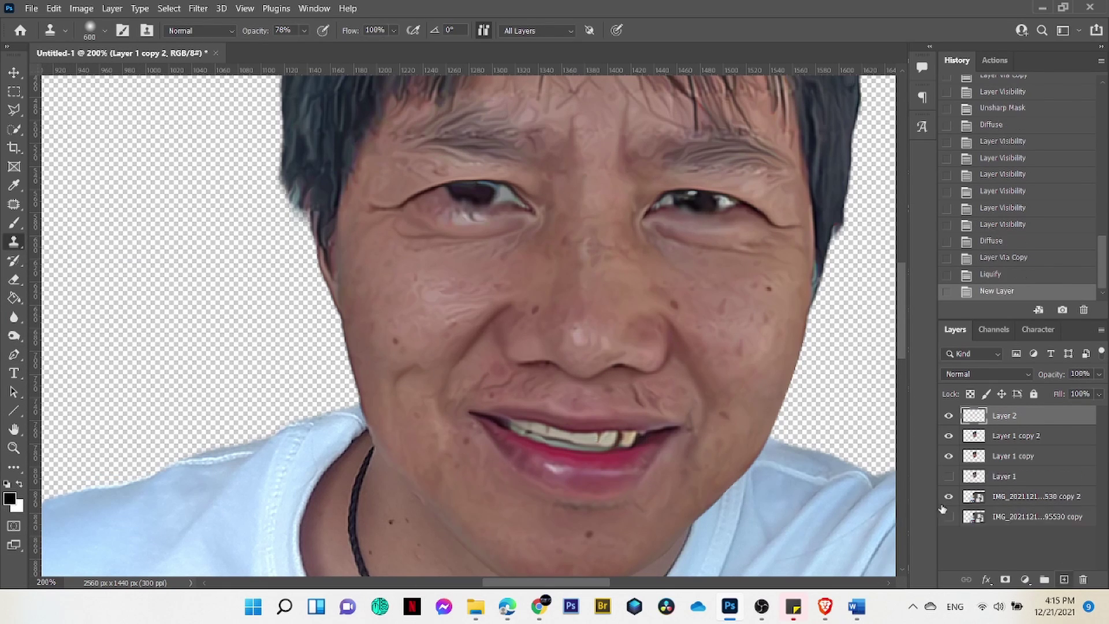
key("bracketleft")
key("bracketleft")
key("bracketleft")
key("bracketleft")
key("bracketleft")
key("bracketleft")
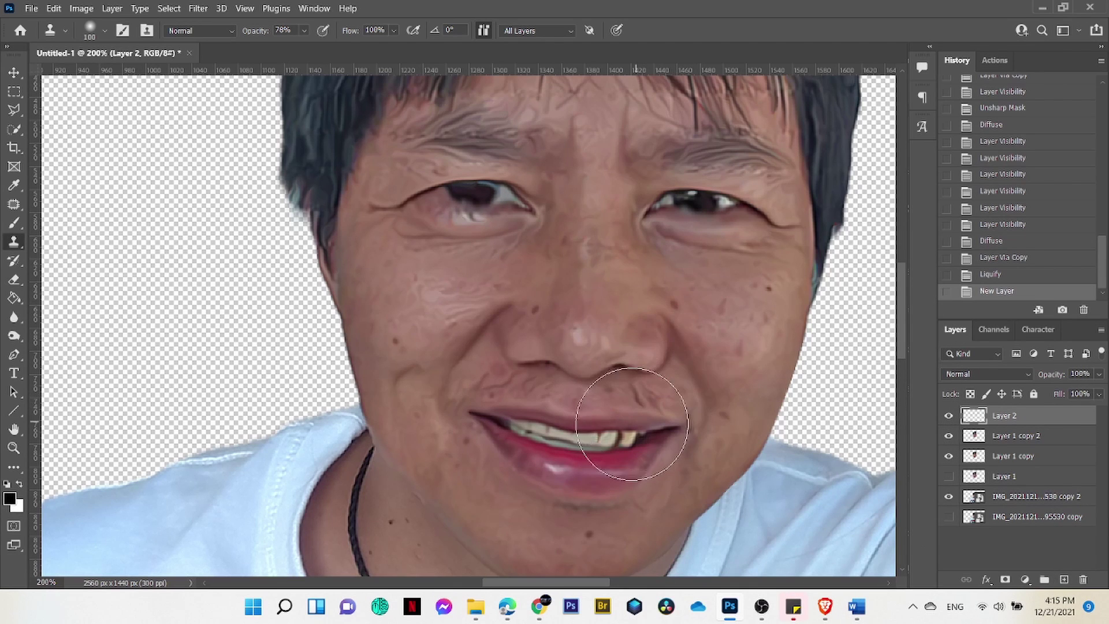
key("bracketleft")
key("bracketleft")
key("bracketleft")
key("bracketleft")
key("bracketleft")
key("bracketleft")
key("bracketleft")
key("bracketleft")
key("bracketleft")
key("bracketleft")
key("bracketleft")
key("bracketleft")
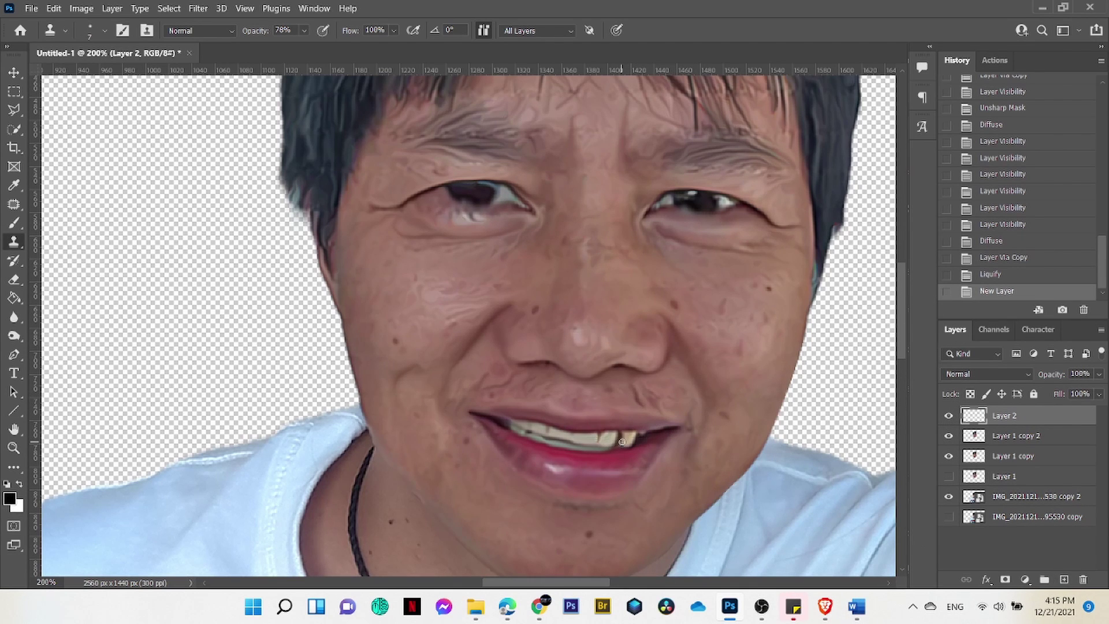
- Clone neighbouring tooth colour over the discoloured tooth, redoing one stroke, then fit the image on screen
left_click(625, 439, "alt")
mouse_move(615, 443)
left_mouse_down()
mouse_move(636, 440)
mouse_move(625, 438)
left_mouse_up()
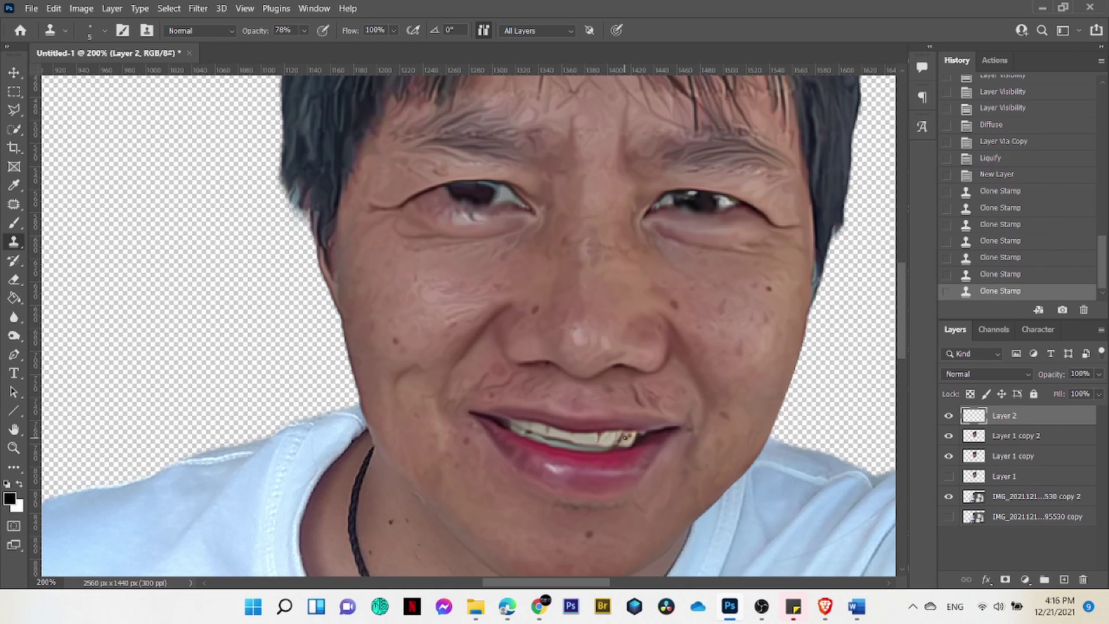
key("alt")
key("ctrl+z")
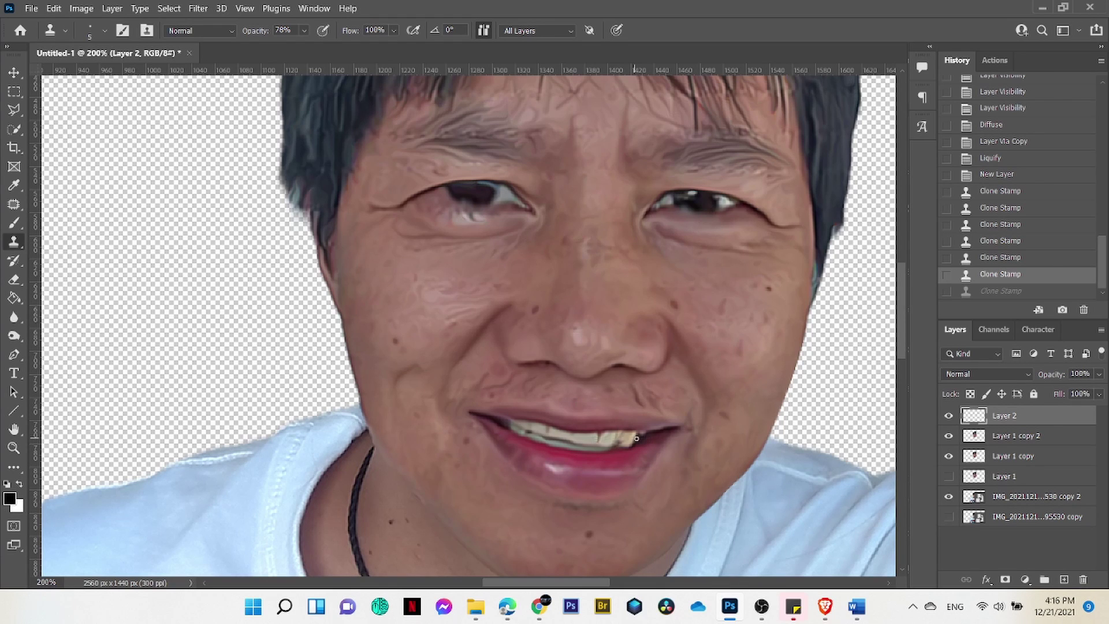
mouse_move(636, 439)
left_mouse_down()
mouse_move(625, 442)
mouse_move(636, 440)
left_mouse_up()
key("ctrl+0")
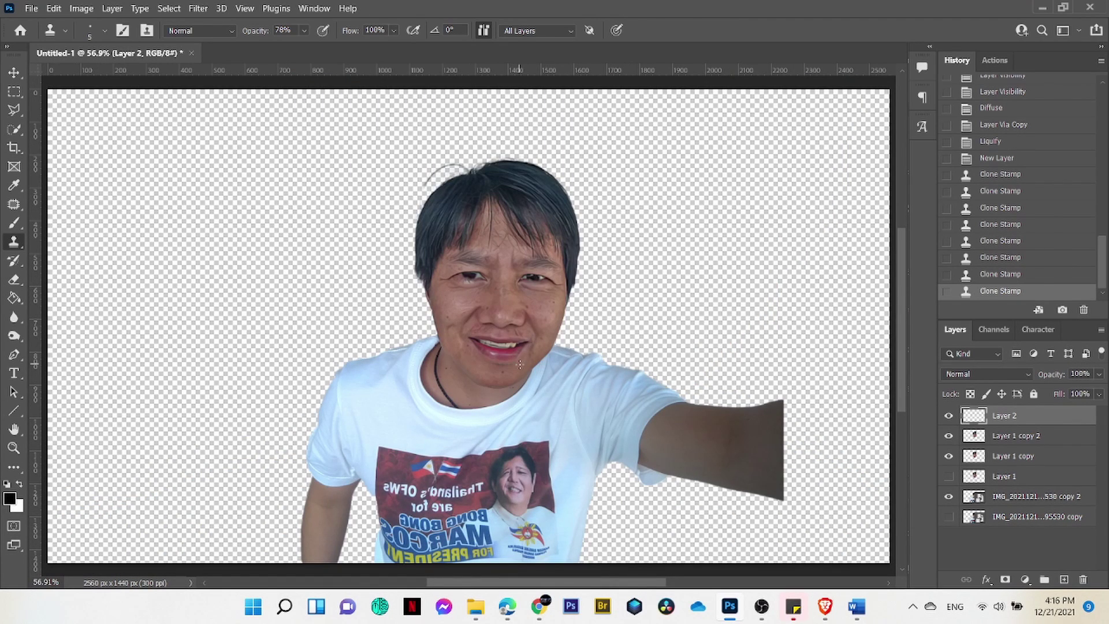
- Merge Layer 1 copy 2 into Layer 2 and hide Layer 1 copy
left_click(1015, 440, "shift")
right_click(1015, 440)
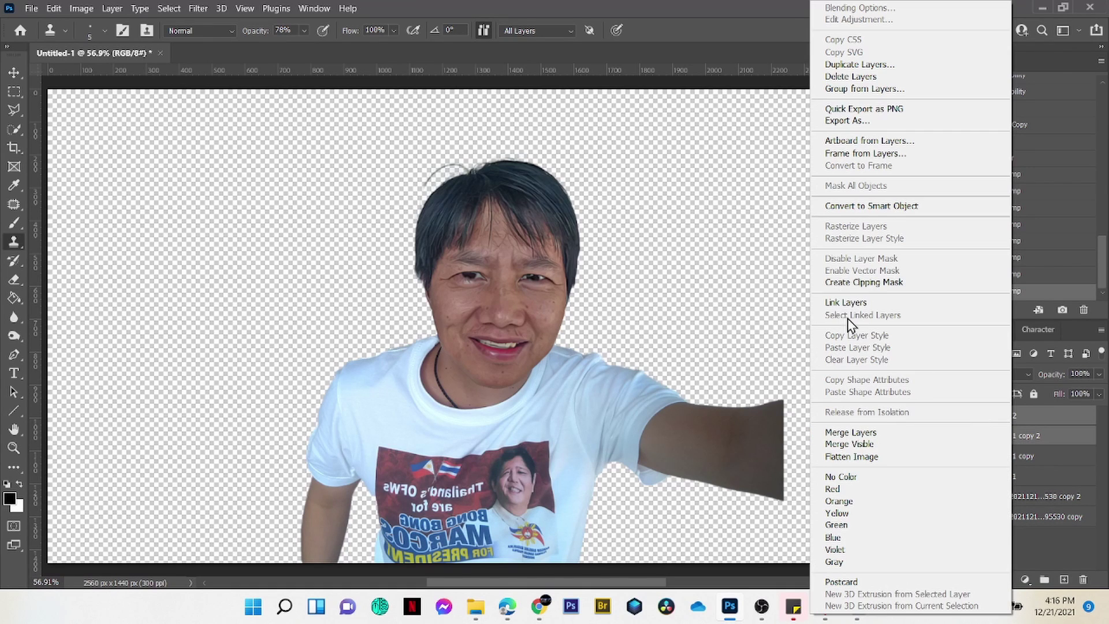
left_click(855, 432)
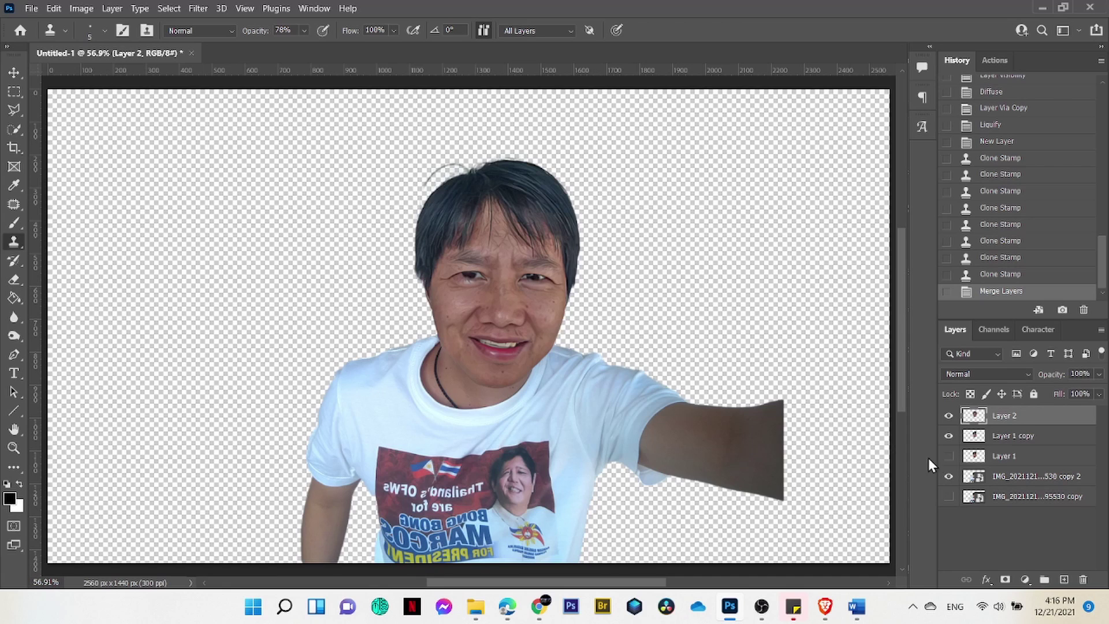
left_click(949, 436)
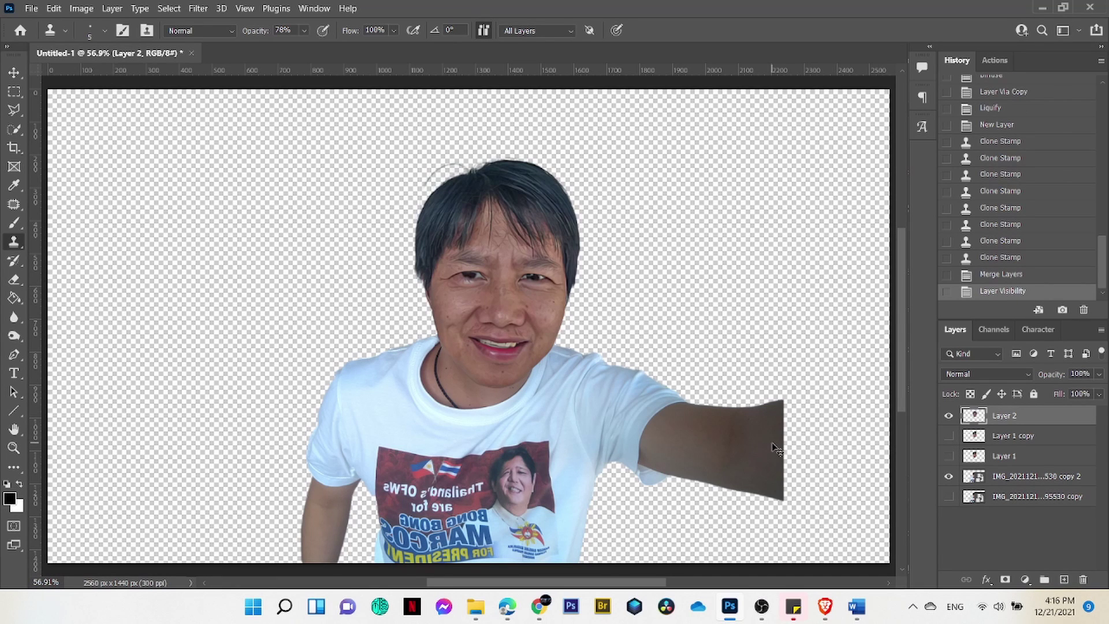
key("ctrl+t")
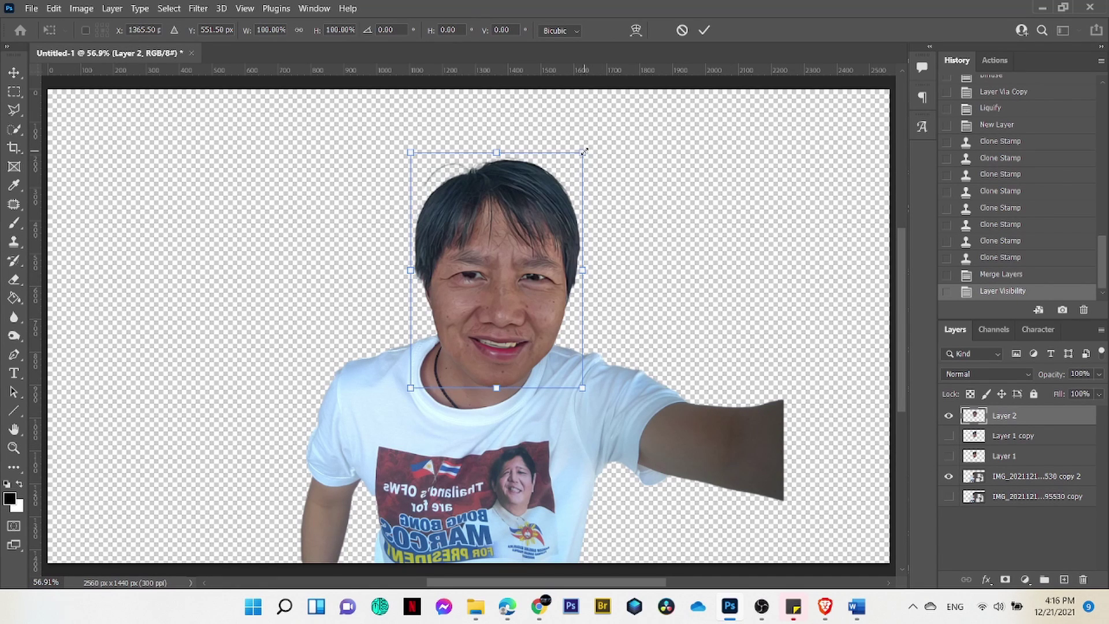
- Enlarge and tilt the head to about 135%, then shrink the body to about 73% and lower it
mouse_move(584, 152)
left_mouse_down()
mouse_move(644, 133)
mouse_move(668, 84)
left_mouse_up()
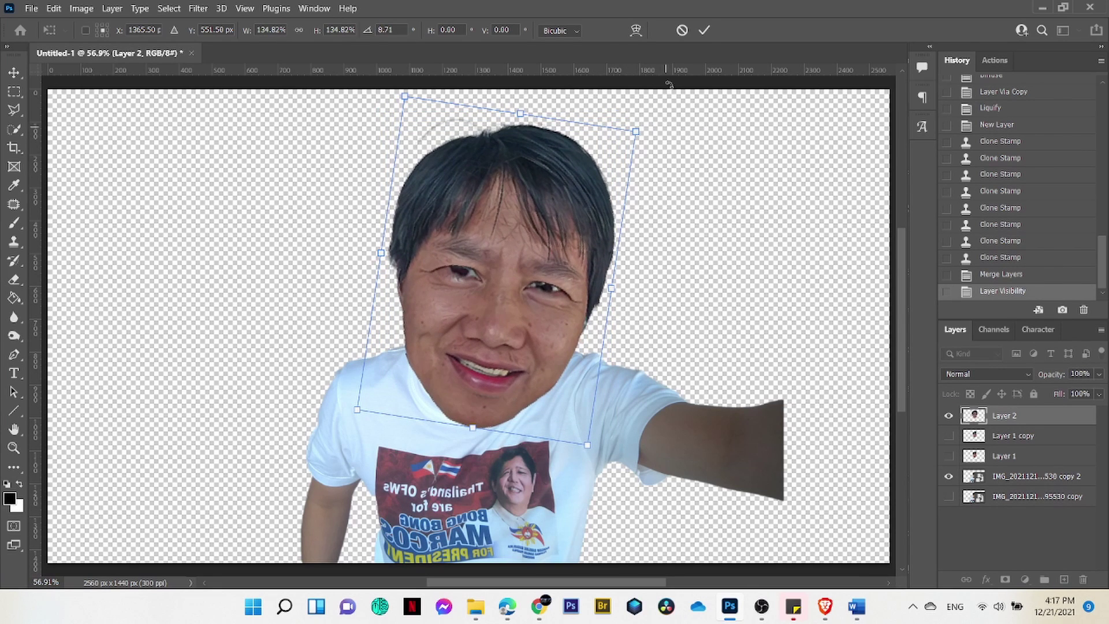
left_click(704, 30)
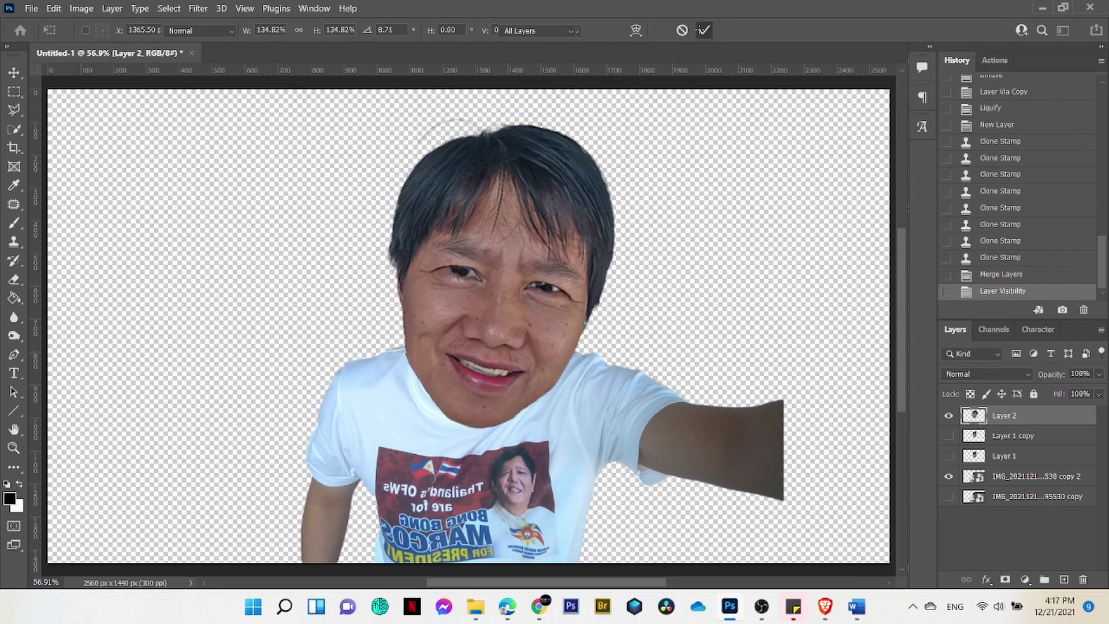
left_click(1013, 478)
key("ctrl+t")
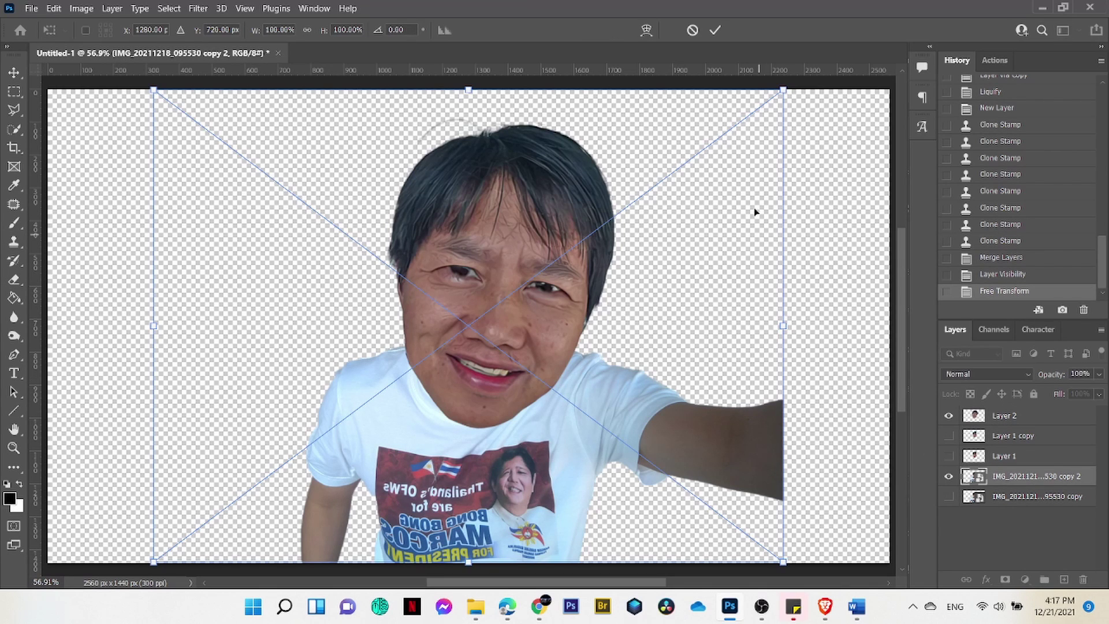
left_click_drag(784, 92, 727, 169)
left_click_drag(673, 349, 663, 408)
left_click_drag(703, 200, 691, 209)
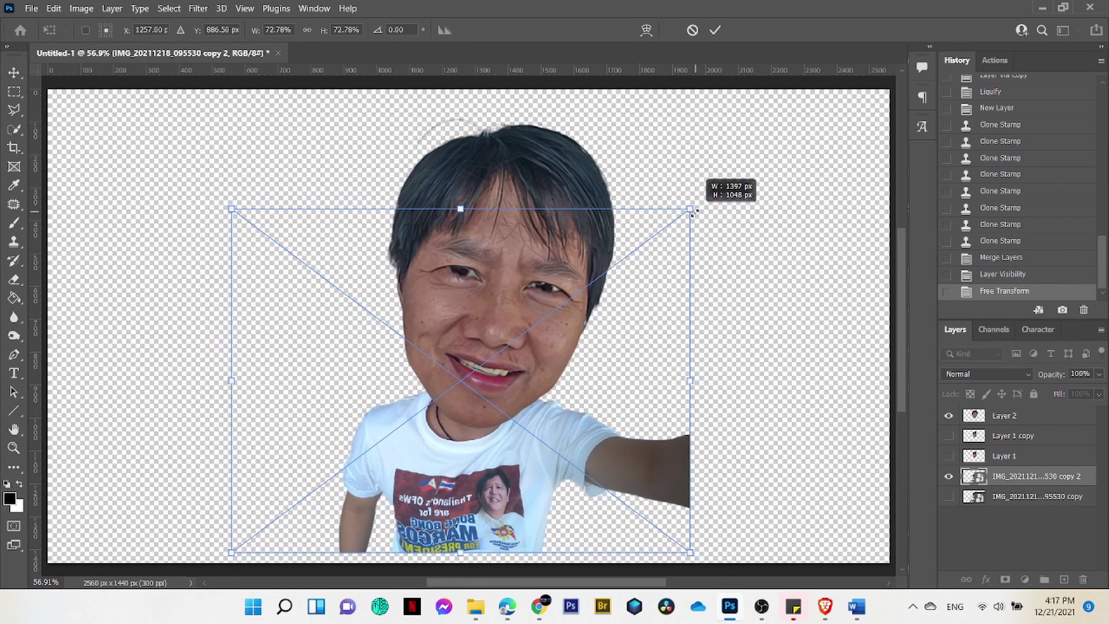
left_click_drag(667, 387, 663, 389)
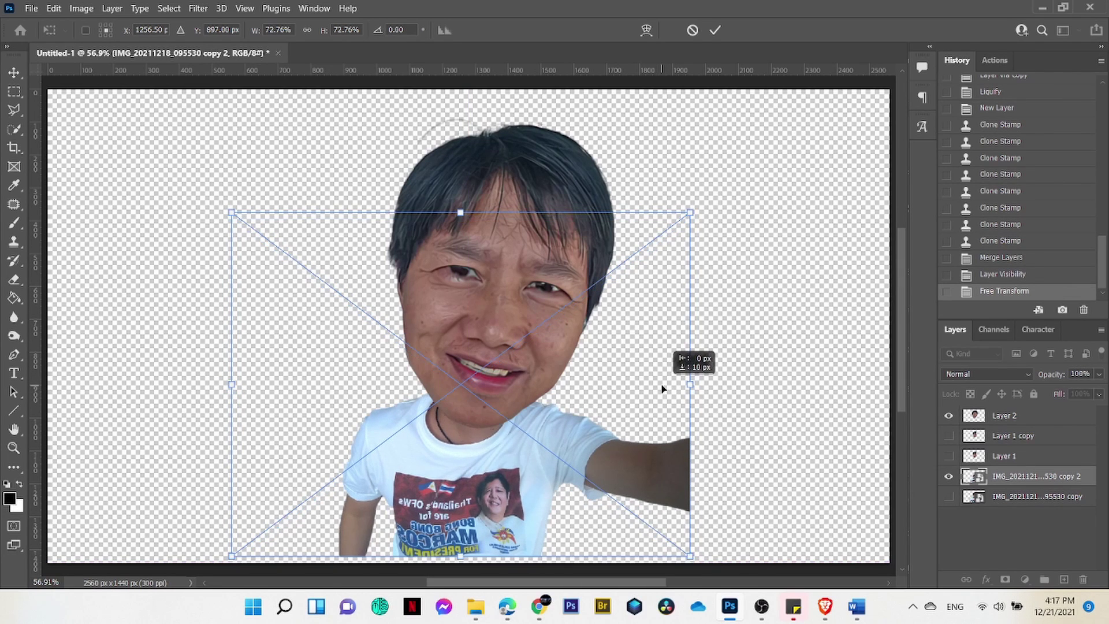
left_click(715, 30)
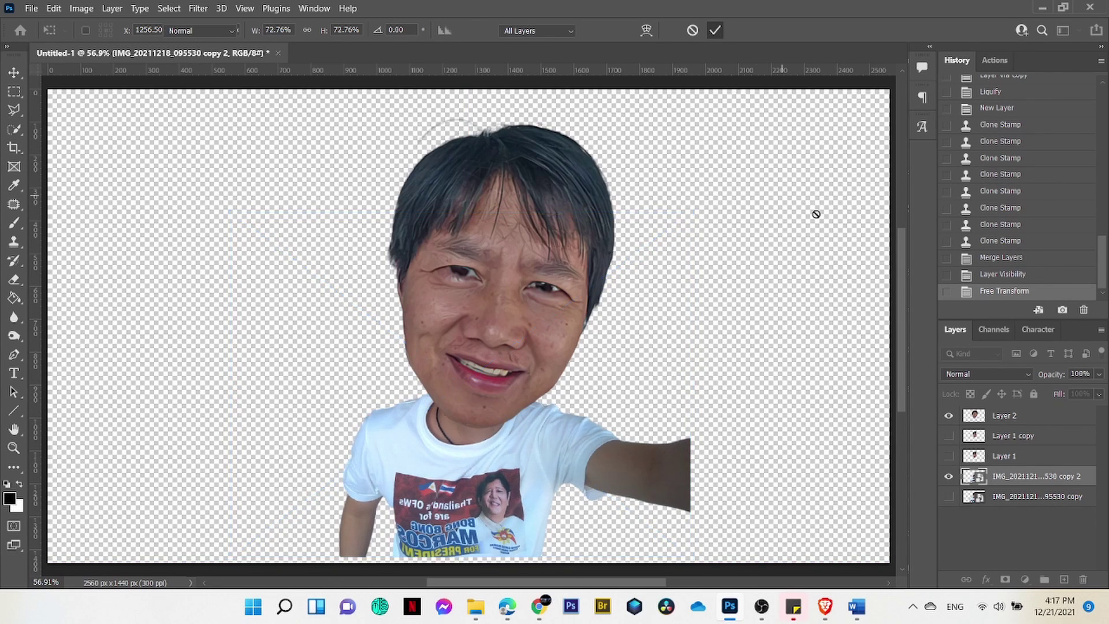
key("s")
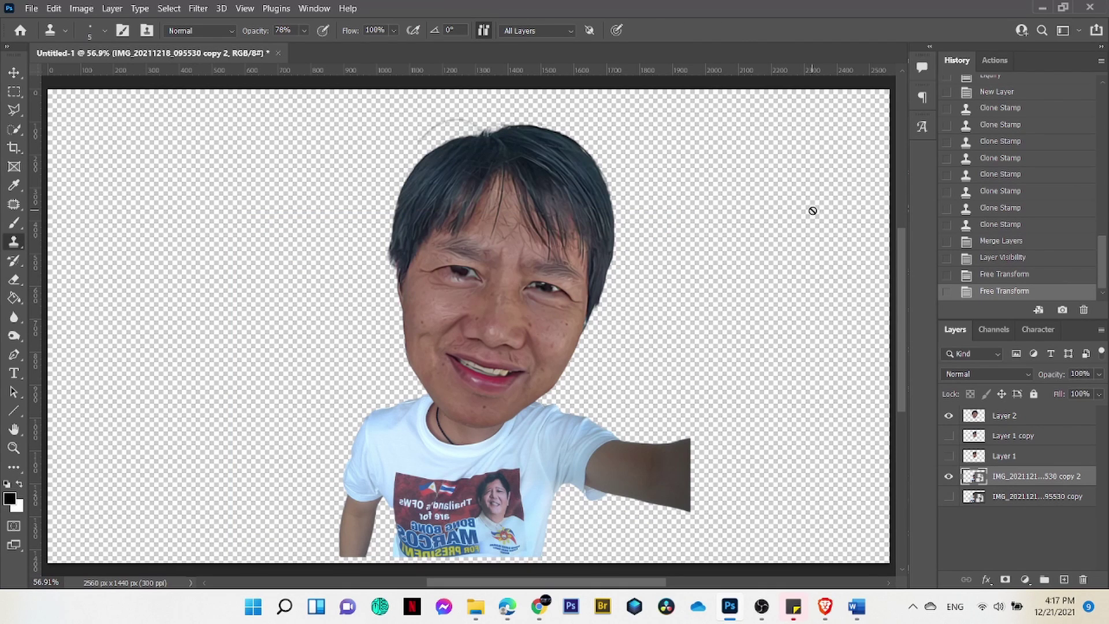
- Rotate the head on Layer 2 by about 2 degrees and commit
left_click(1005, 415)
key("ctrl+t")
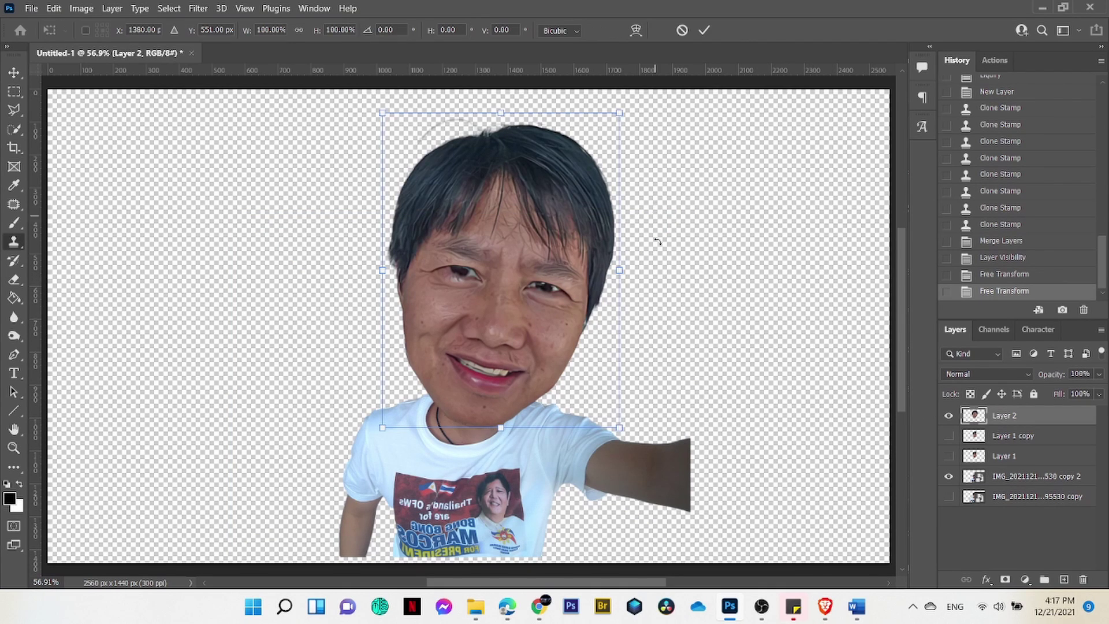
left_click_drag(672, 318, 676, 327)
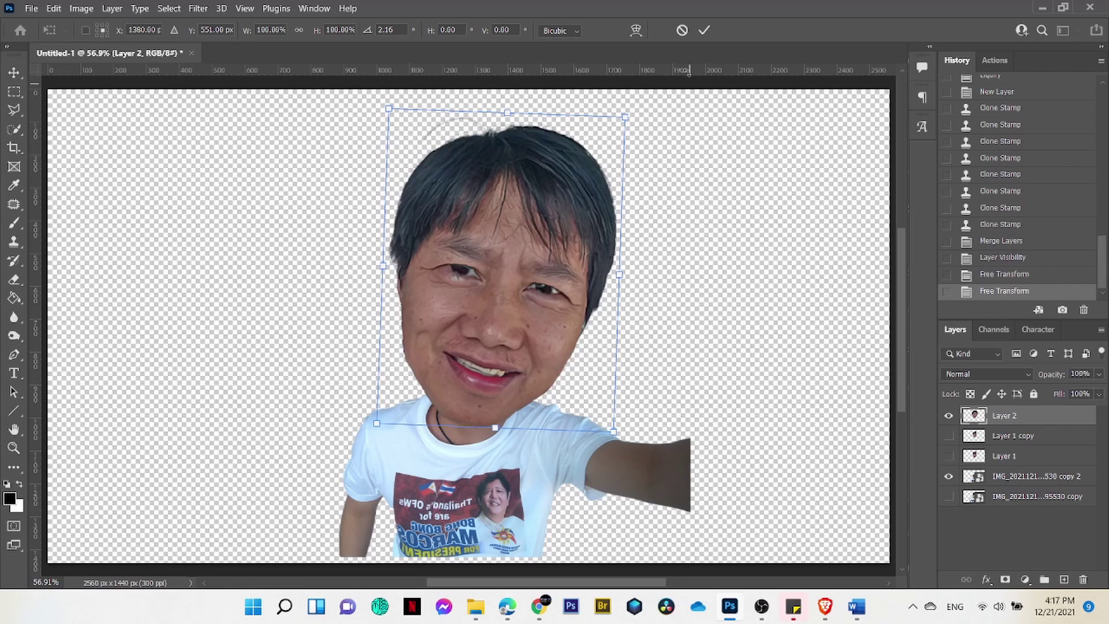
left_click(703, 30)
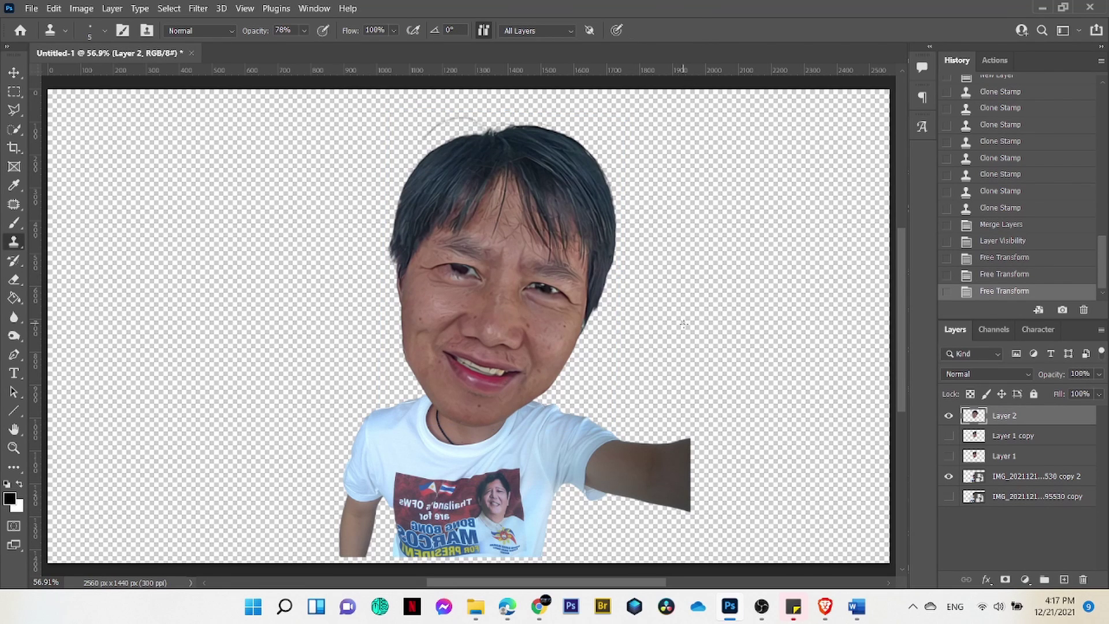
- Convert the caricature layers into one smart object, Layer 2, and delete the leftover photo layer
left_click(1052, 484, "shift")
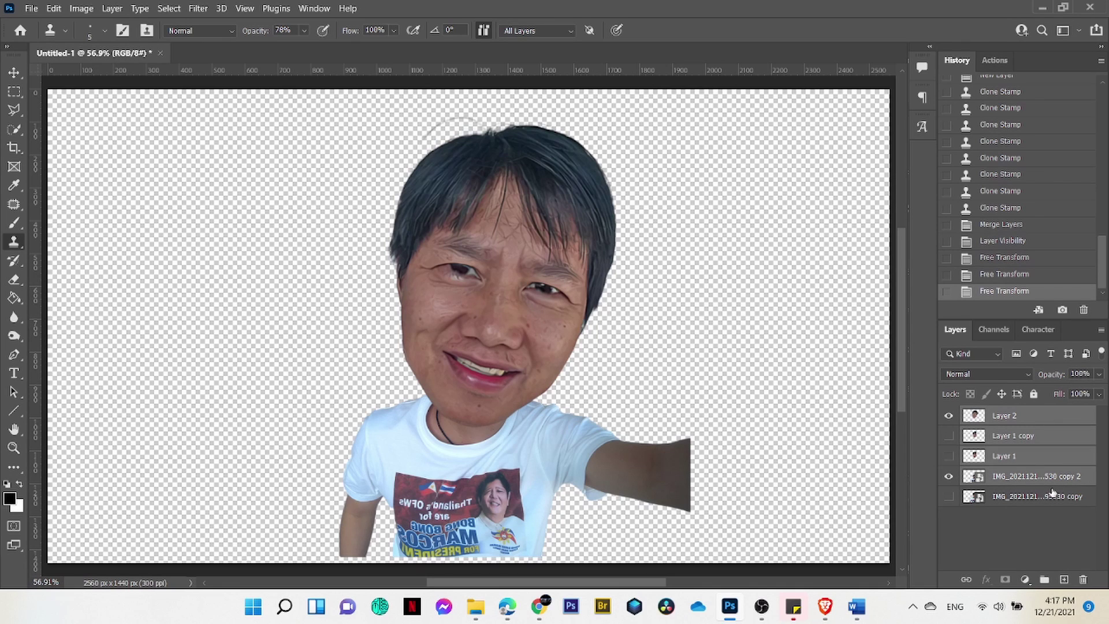
right_click(1053, 484)
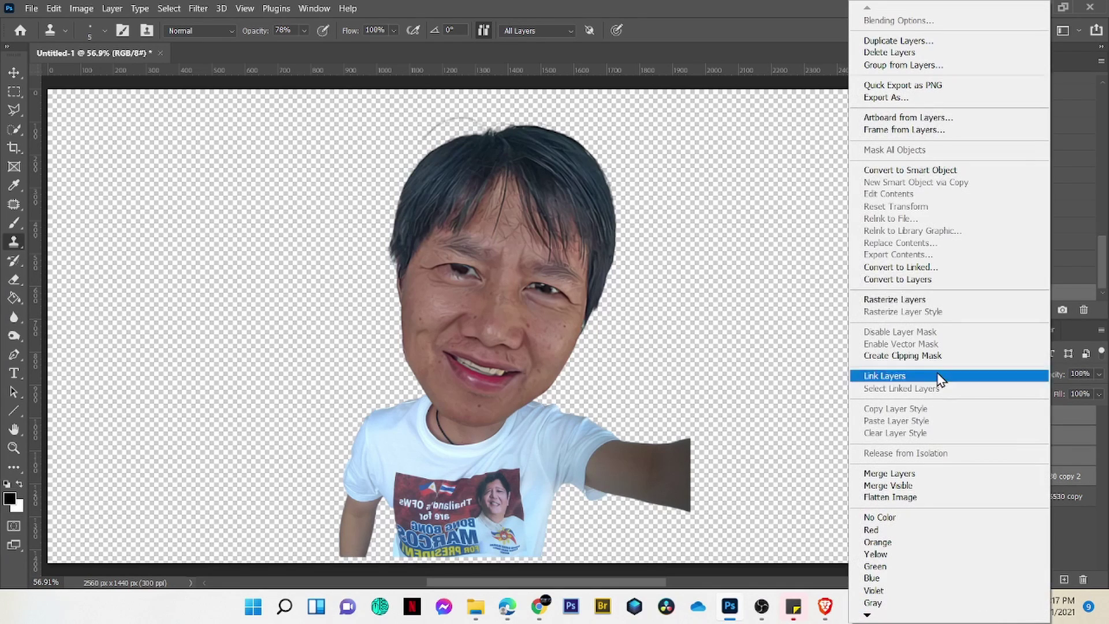
left_click(916, 170)
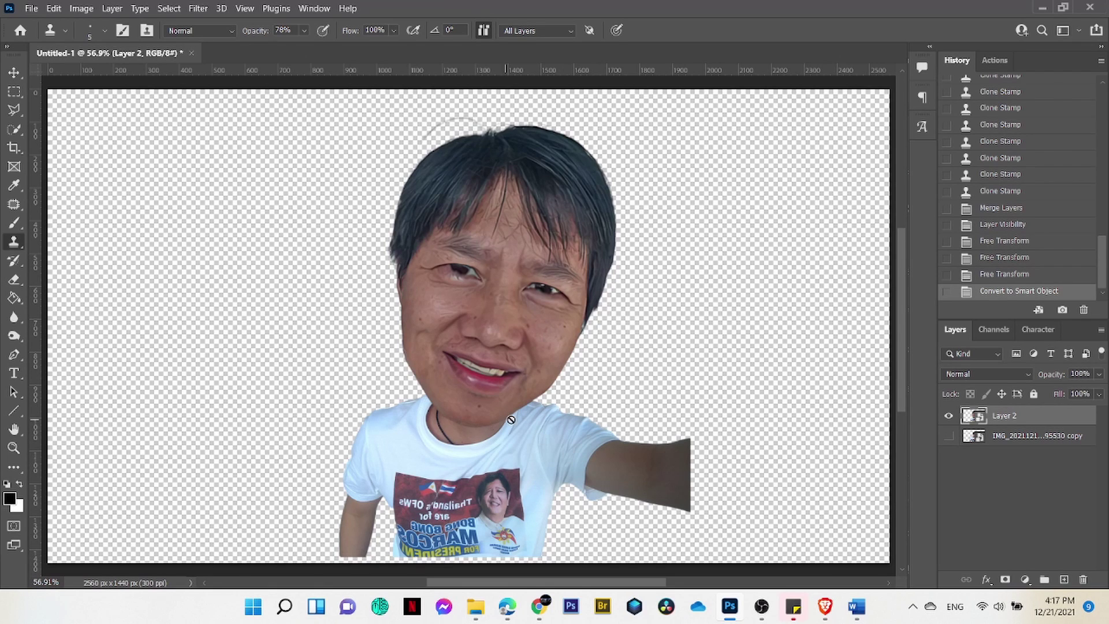
left_click_drag(1055, 441, 1083, 579)
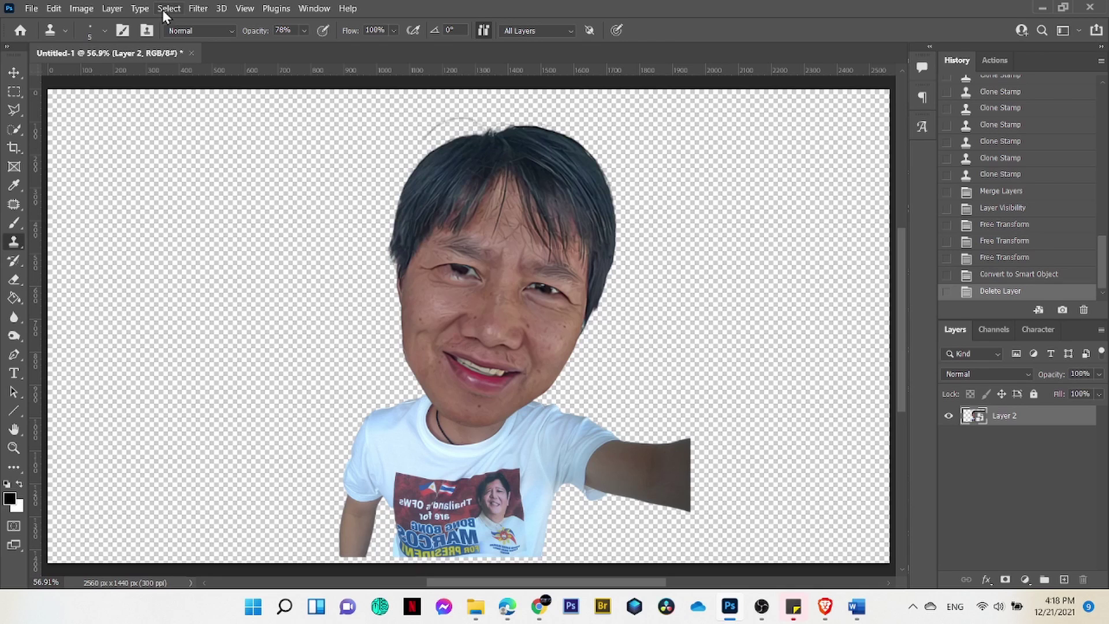
- Preview the Oil Paint settings without applying them, then duplicate Layer 2 as Layer 2 copy
left_click(199, 8)
mouse_move(213, 261)
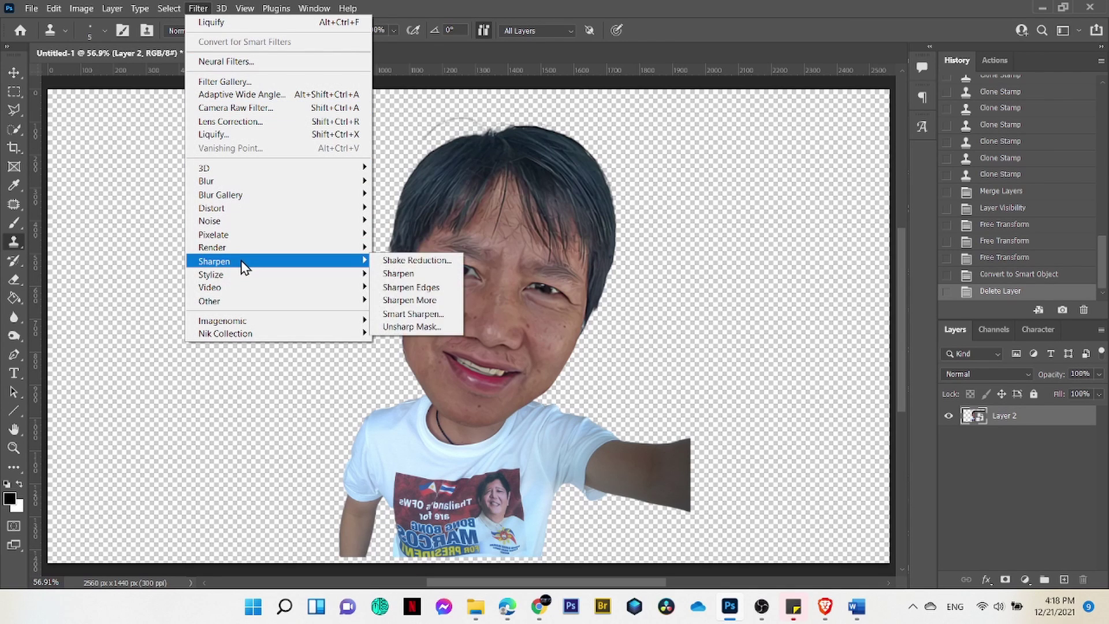
left_click(407, 329)
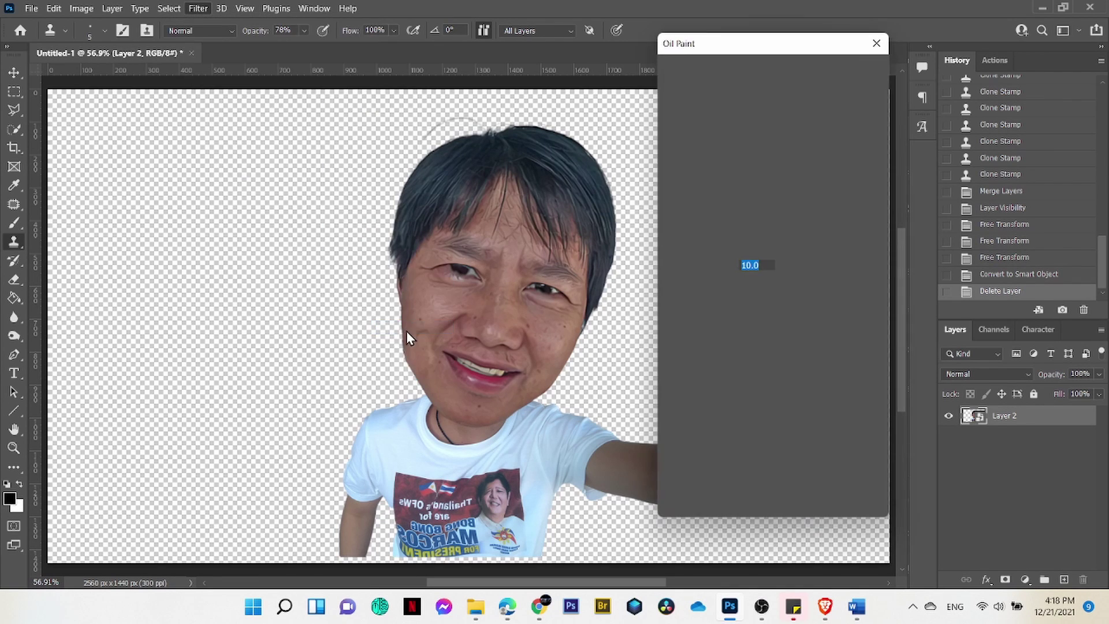
left_click(847, 95)
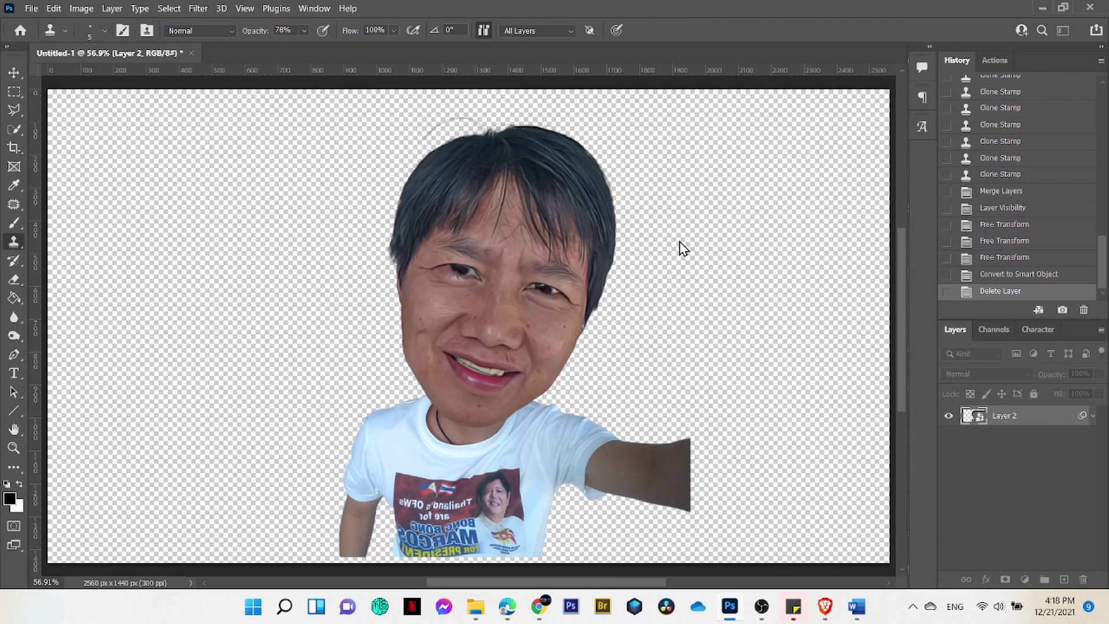
key("ctrl+j")
- Apply Oil Paint (stylization 10.0) as a smart filter to Layer 2 copy and add a layer mask
left_click(198, 8)
mouse_move(210, 274)
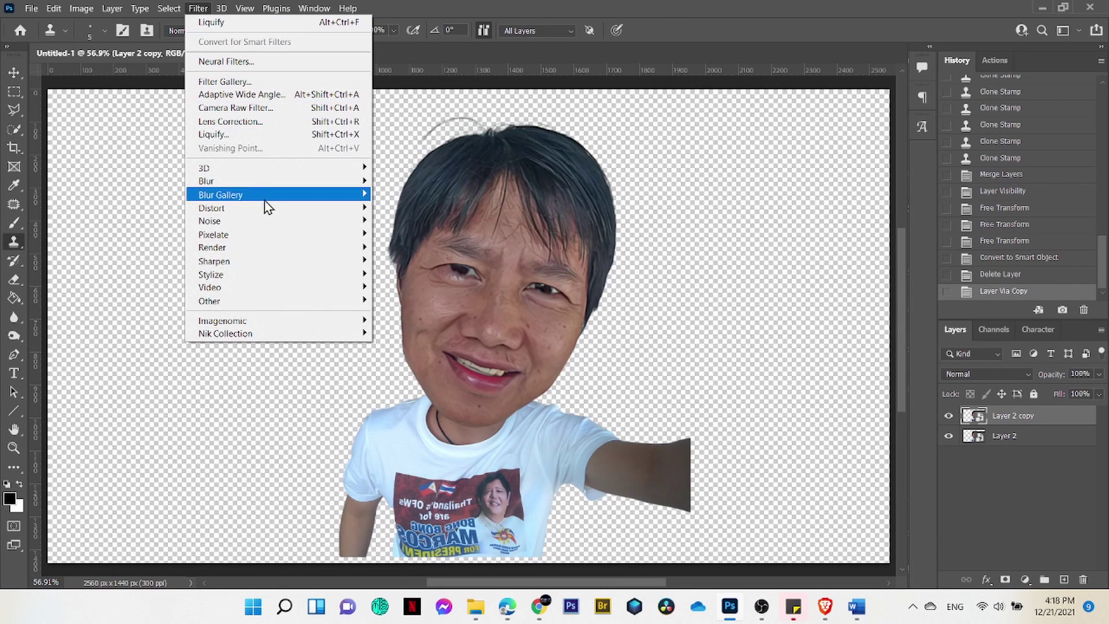
left_click(410, 332)
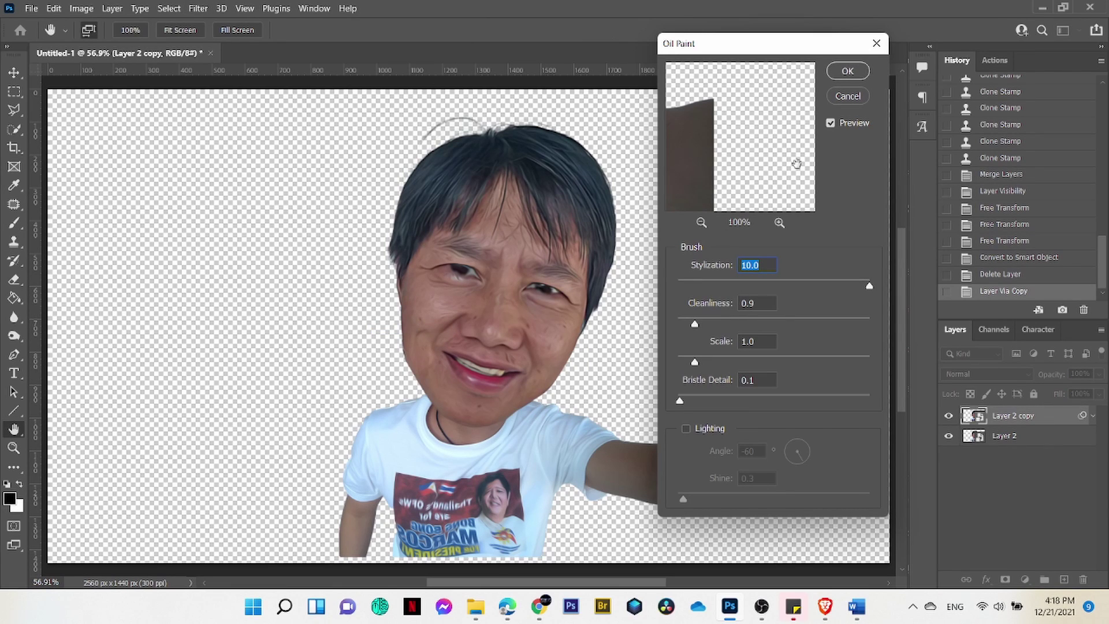
left_click(830, 123)
left_click(849, 70)
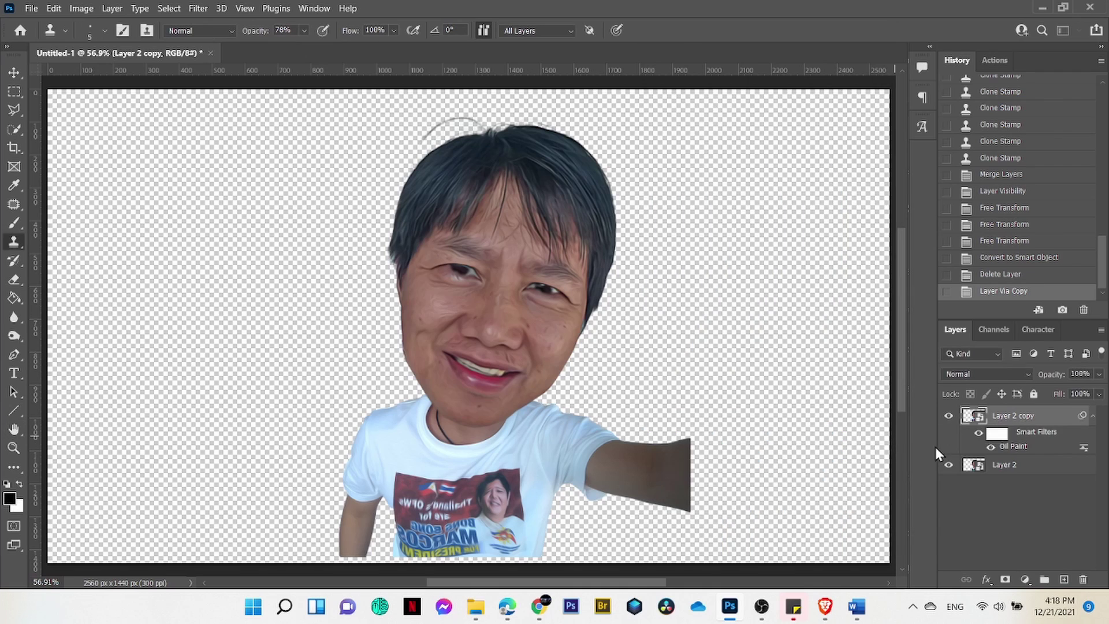
left_click(1091, 416)
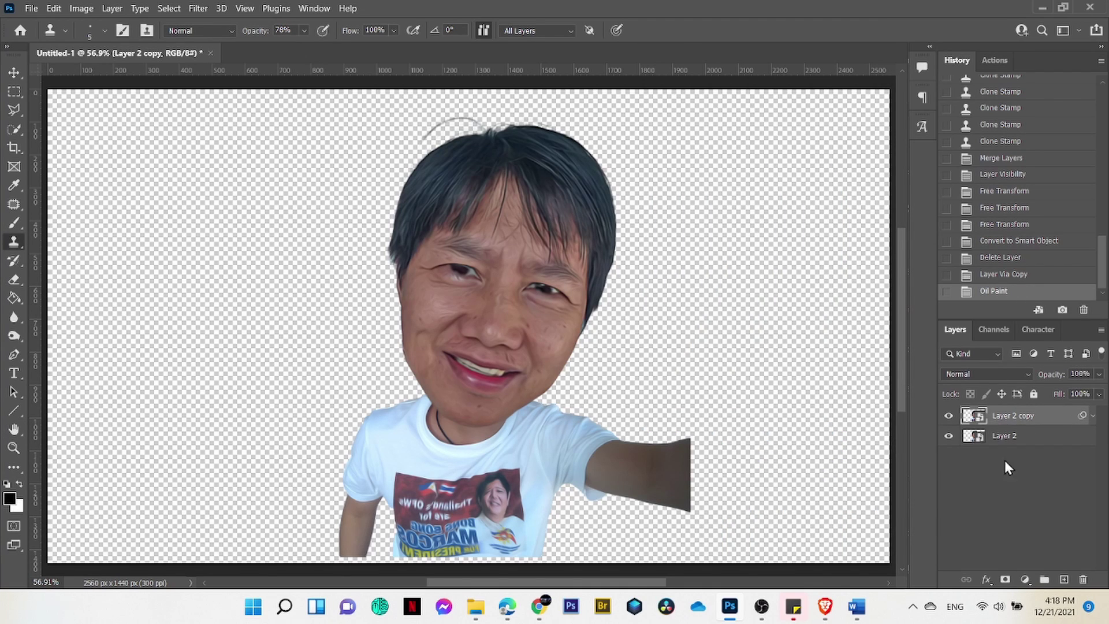
left_click(1005, 579)
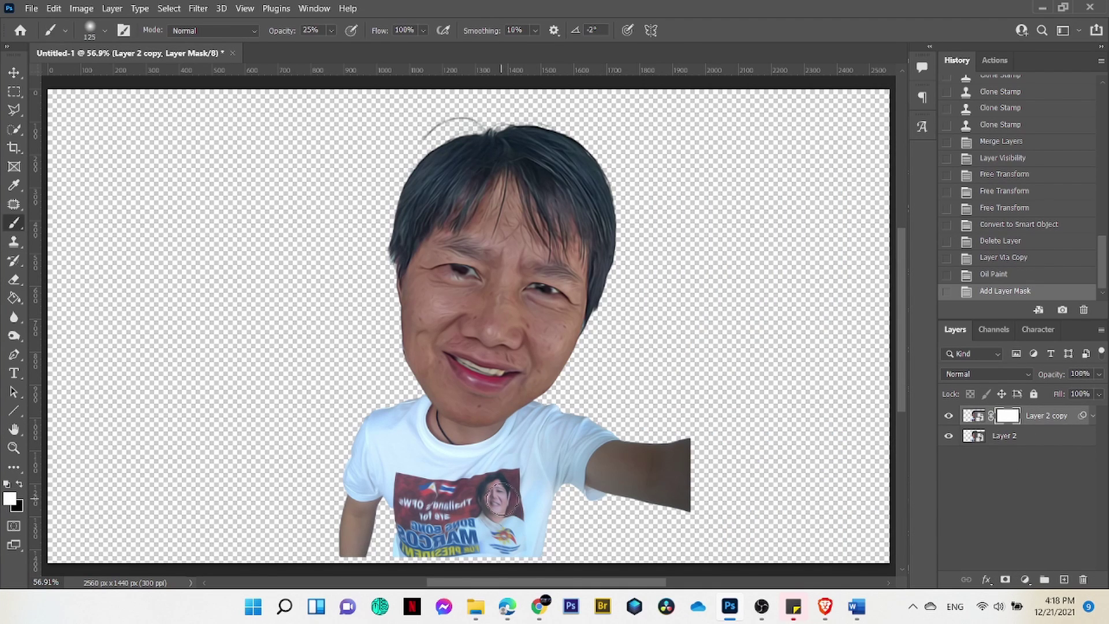
- Paint black on Layer 2 copy's mask to restore the shirt print, declining to rasterize Layer 2
key("z")
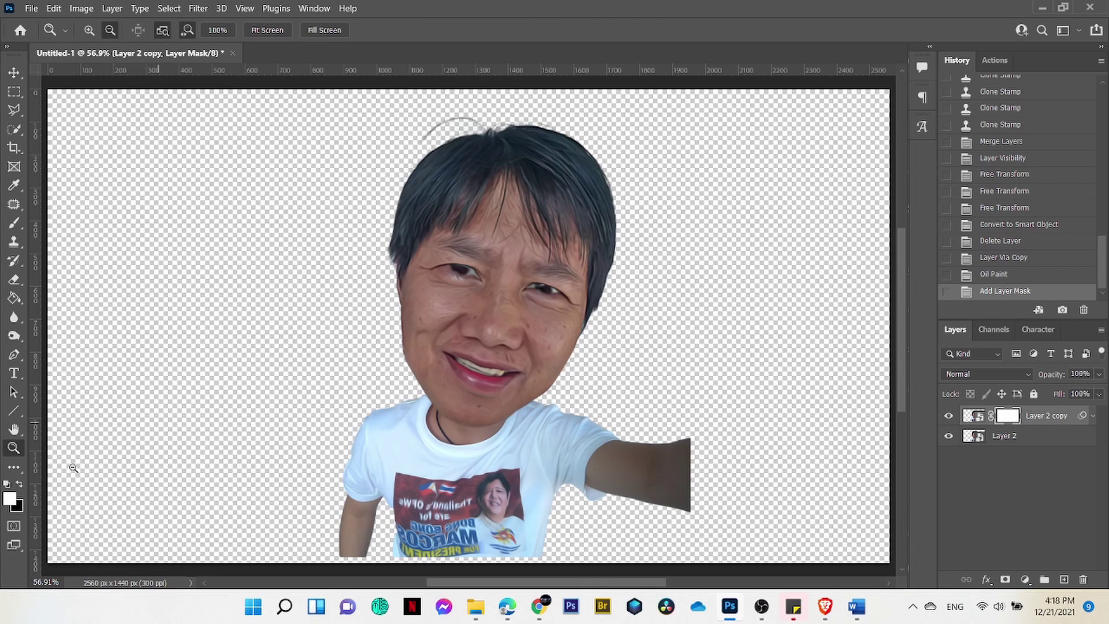
key("b")
left_click(18, 483)
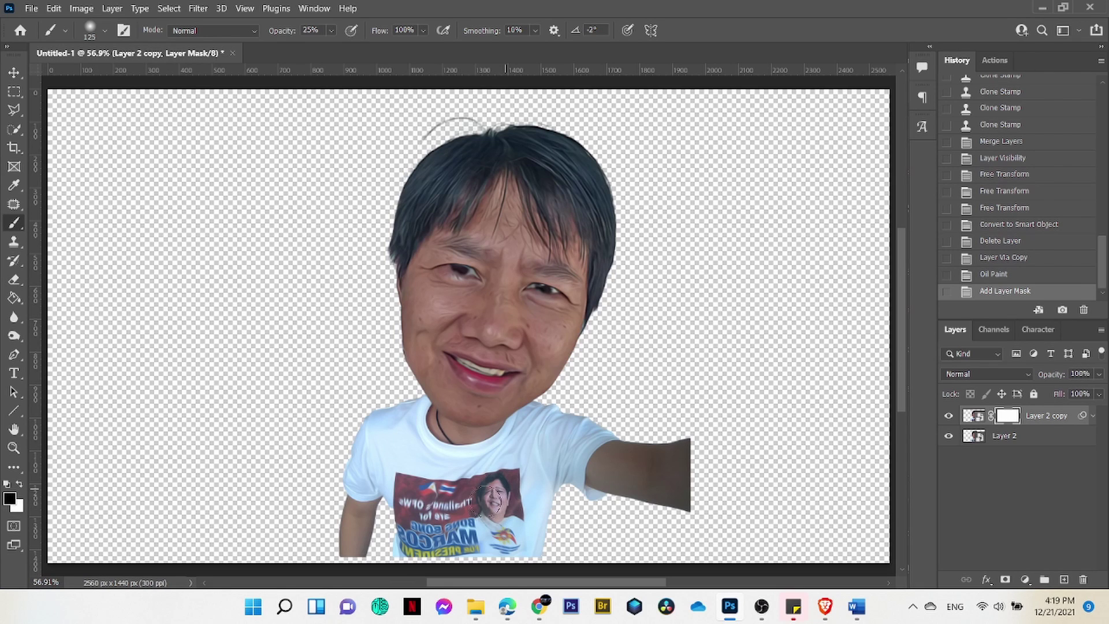
key("alt+bracketleft")
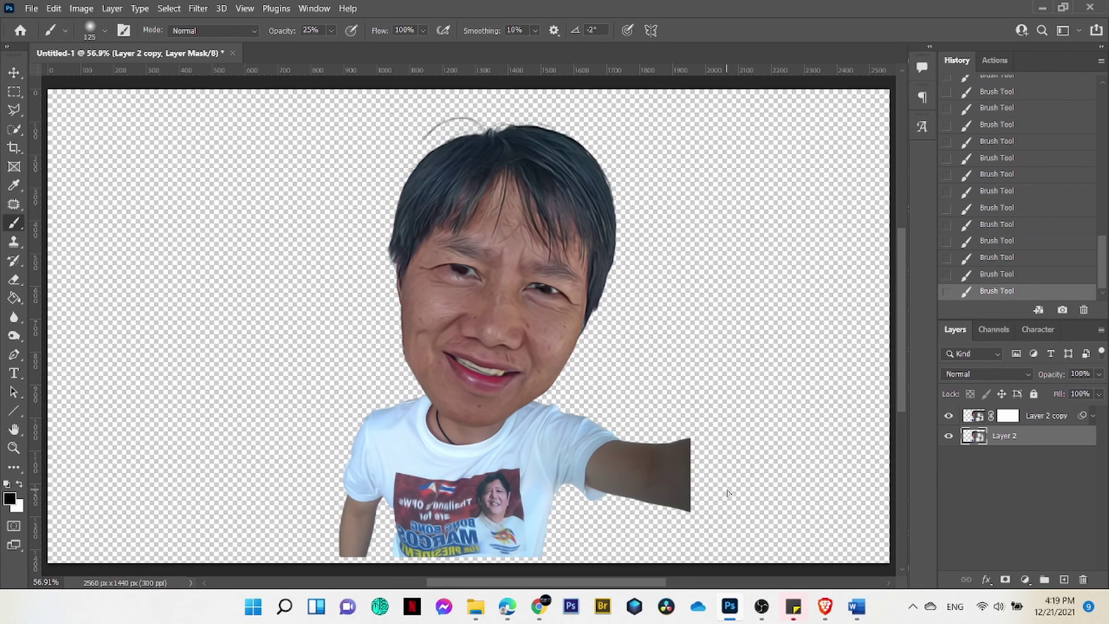
left_click(728, 490)
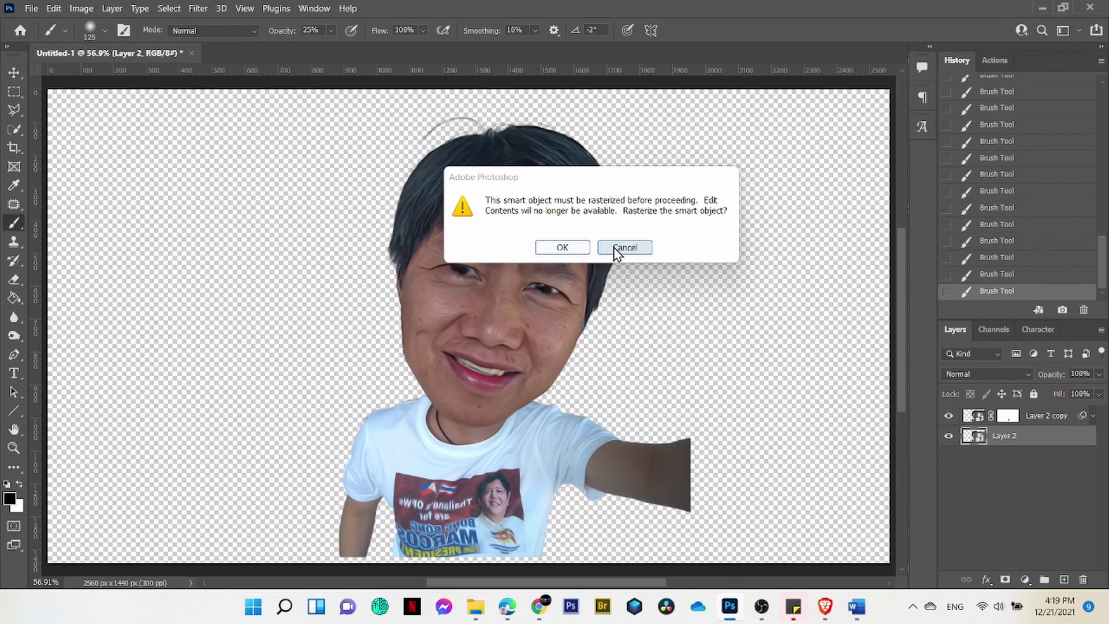
left_click(639, 246)
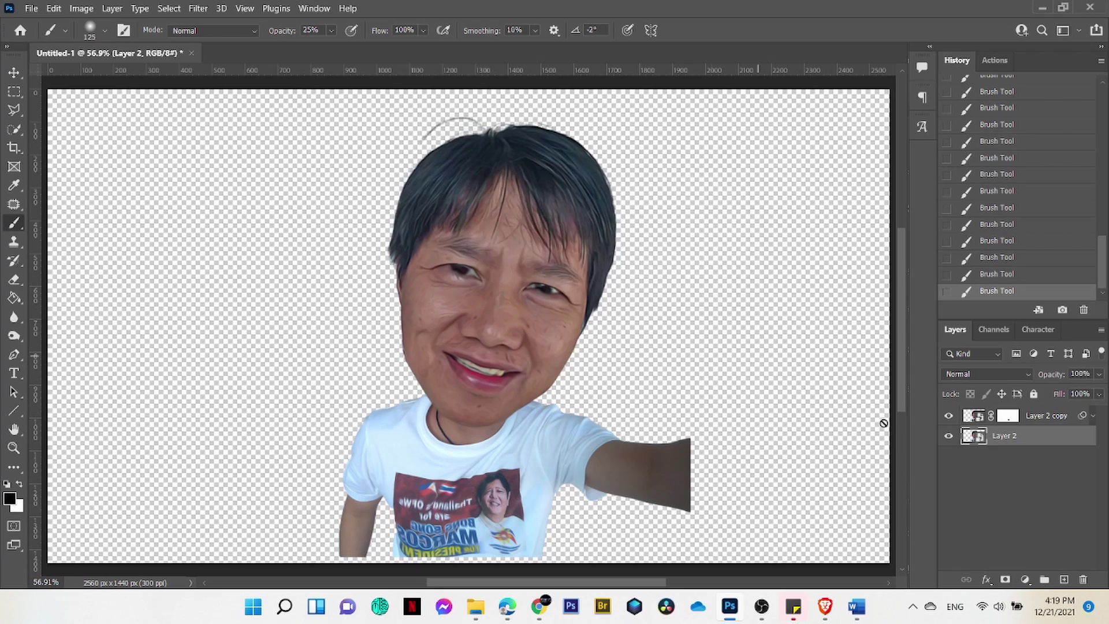
- Combine both layers into smart object Layer 2 copy and duplicate it as Layer 2 copy 2
left_click(1043, 433, "ctrl")
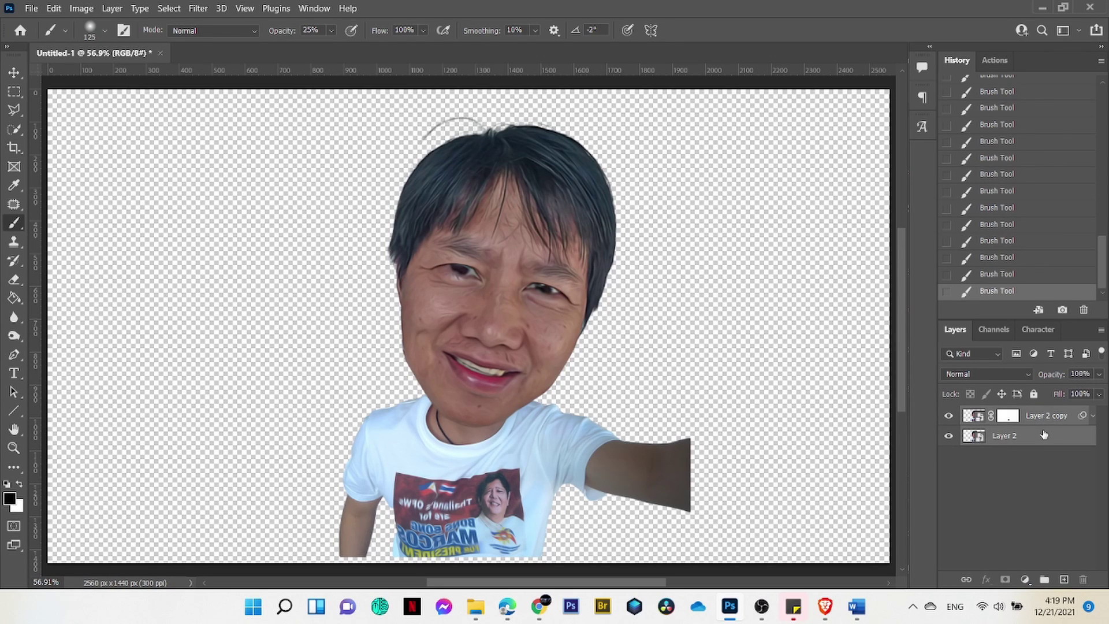
key("ctrl+alt+s")
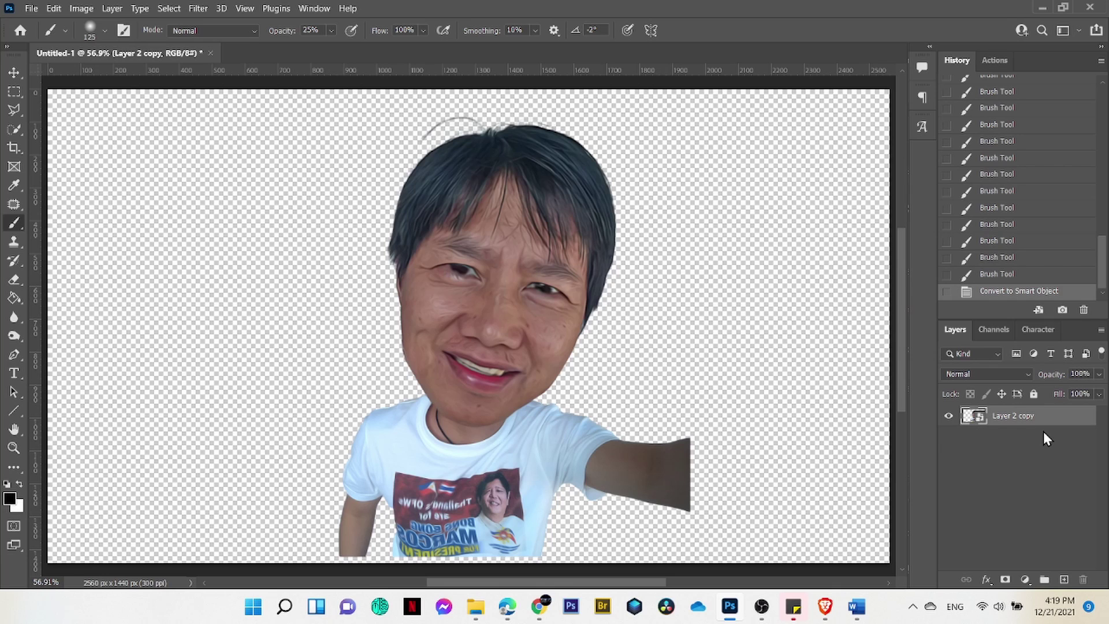
key("ctrl+j")
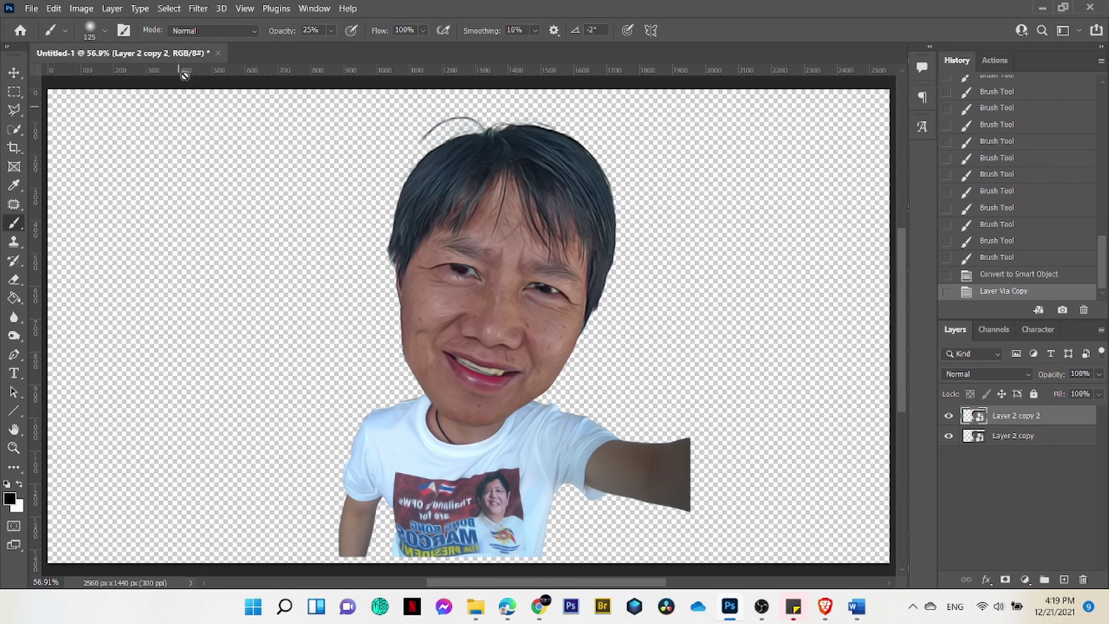
- Apply Filter Gallery Poster Edges with edge thickness 10, edge intensity 1 and posterization 3
left_click(194, 7)
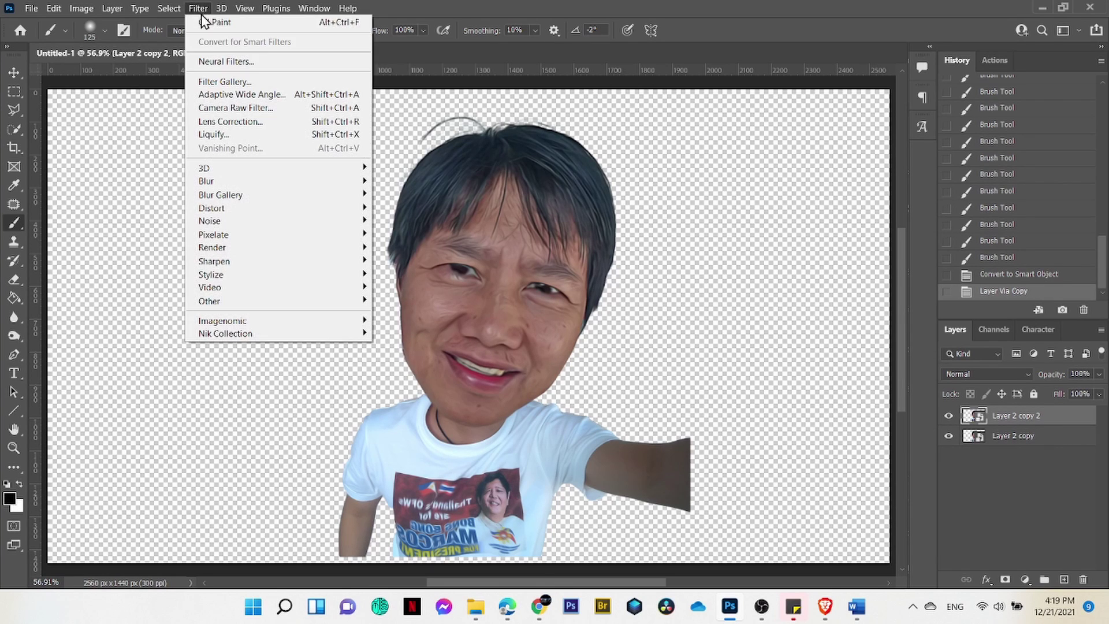
left_click(246, 77)
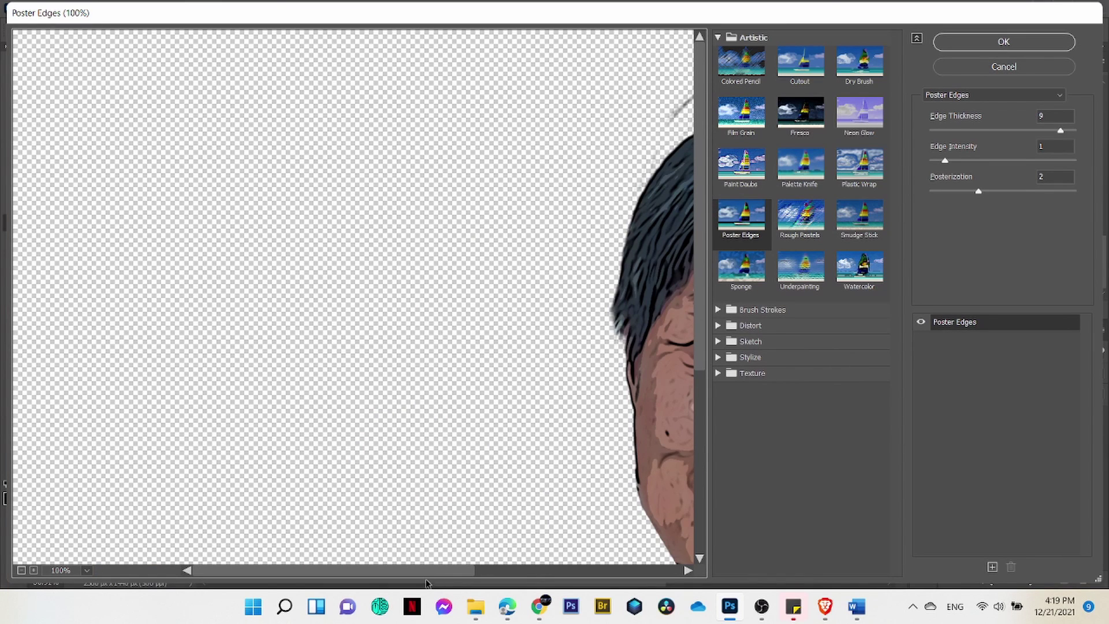
left_click_drag(426, 572, 561, 570)
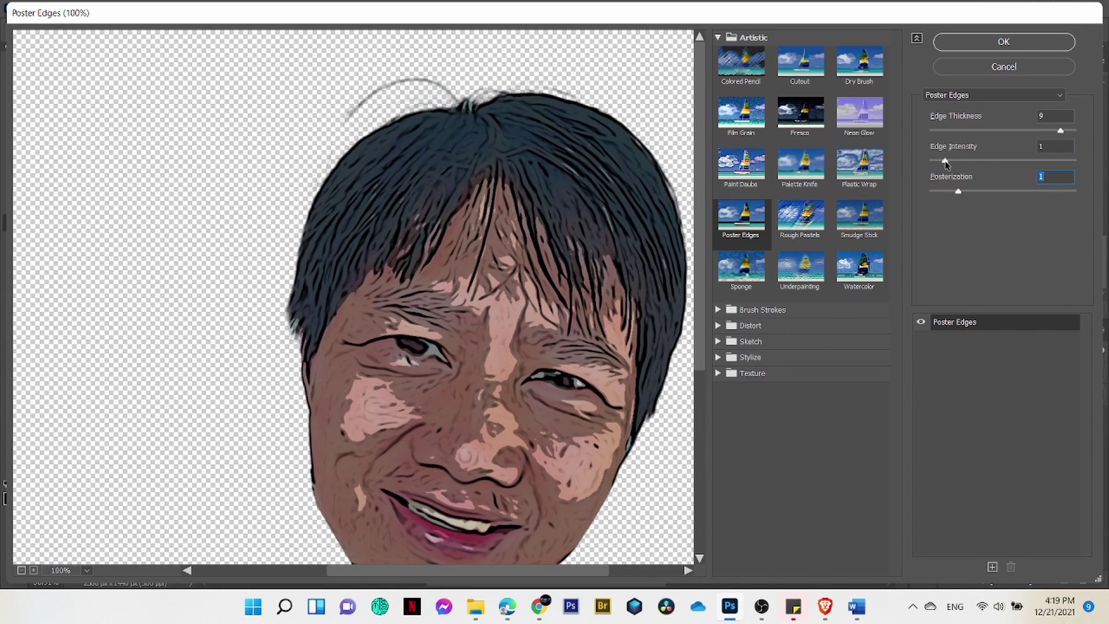
mouse_move(945, 161)
left_mouse_down()
mouse_move(918, 168)
mouse_move(937, 167)
left_mouse_up()
mouse_move(1060, 131)
left_mouse_down()
mouse_move(914, 141)
mouse_move(975, 128)
left_mouse_up()
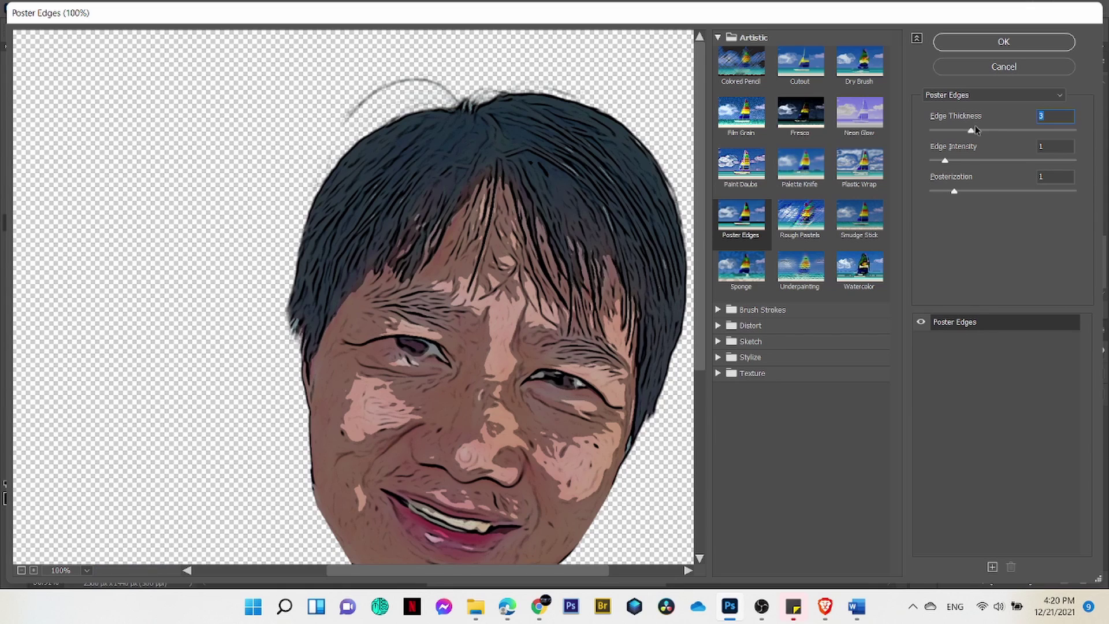
left_click_drag(975, 128, 1045, 131)
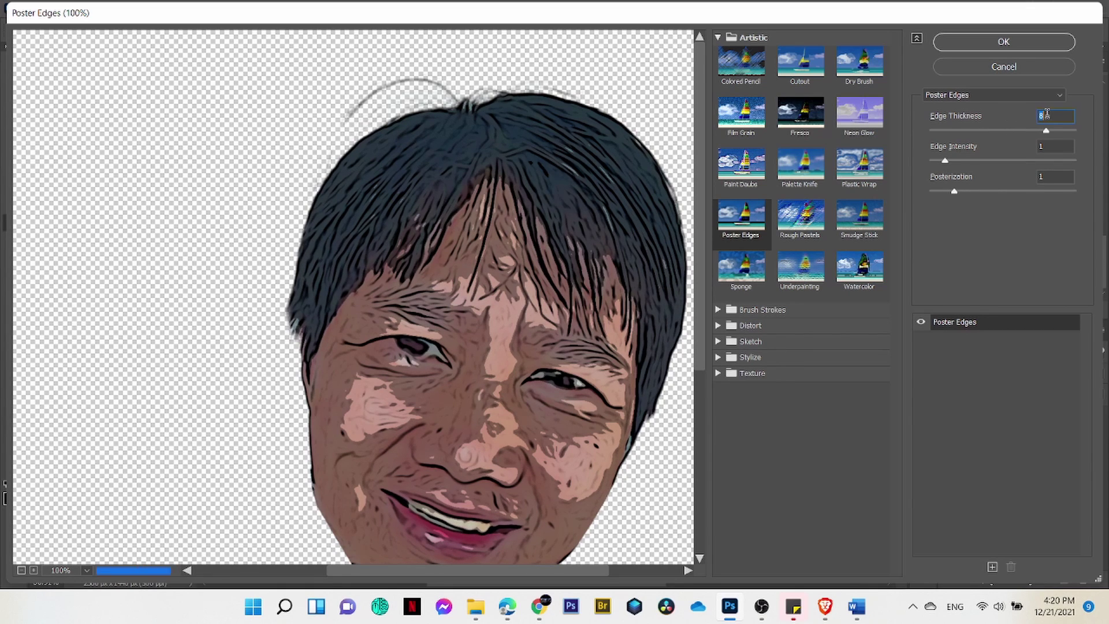
key("Up")
key("Up")
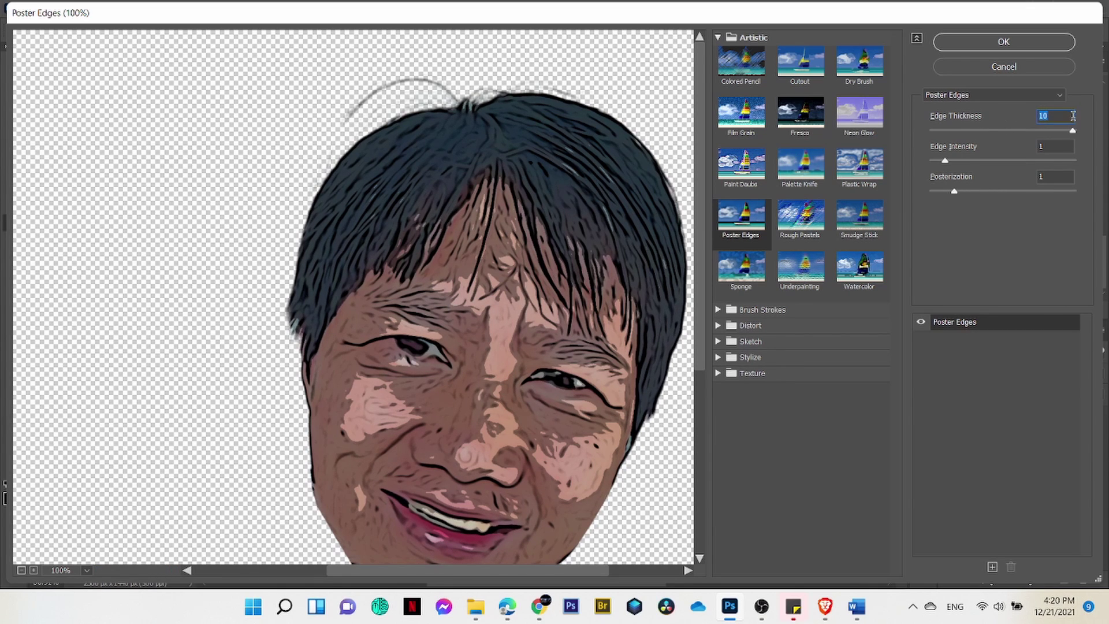
left_click_drag(954, 192, 1019, 190)
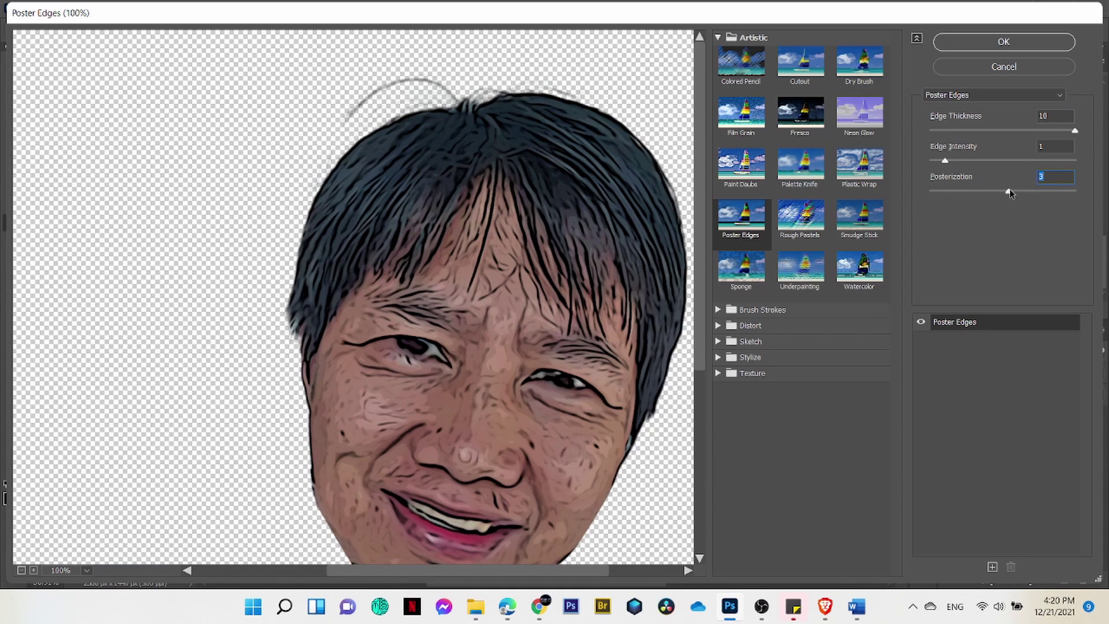
mouse_move(1010, 194)
left_mouse_down()
mouse_move(1048, 193)
mouse_move(1007, 200)
left_mouse_up()
mouse_move(947, 163)
left_mouse_down()
mouse_move(982, 160)
mouse_move(926, 169)
mouse_move(943, 173)
left_mouse_up()
left_click(986, 45)
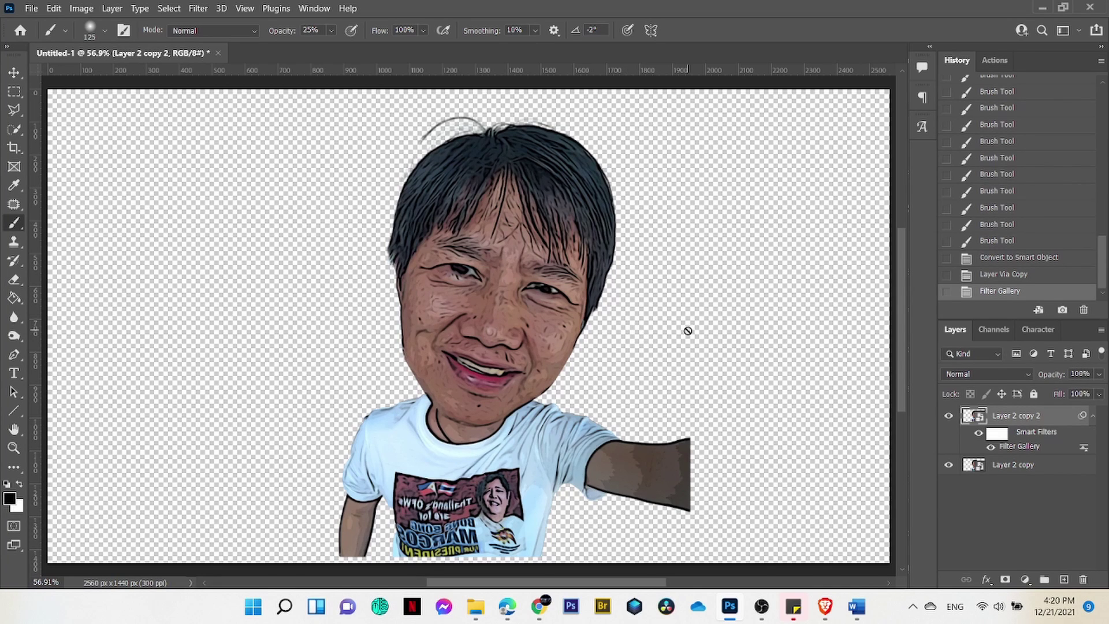
- Add a Curves adjustment layer and lift the RGB curve to brighten the image
left_click(1025, 578)
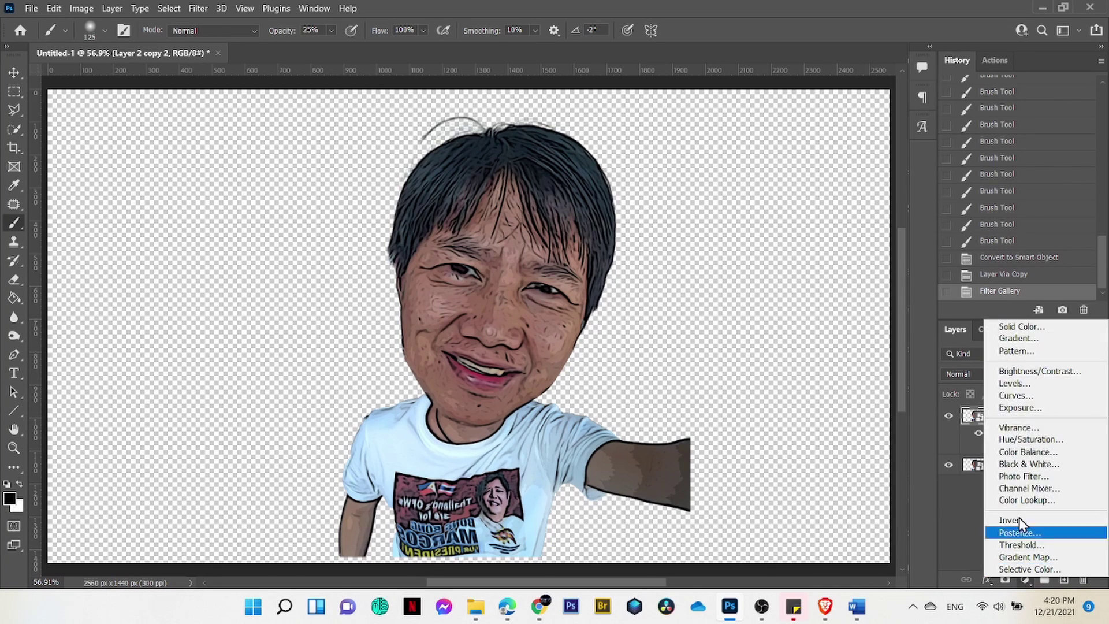
left_click(1037, 397)
left_click_drag(857, 427, 854, 415)
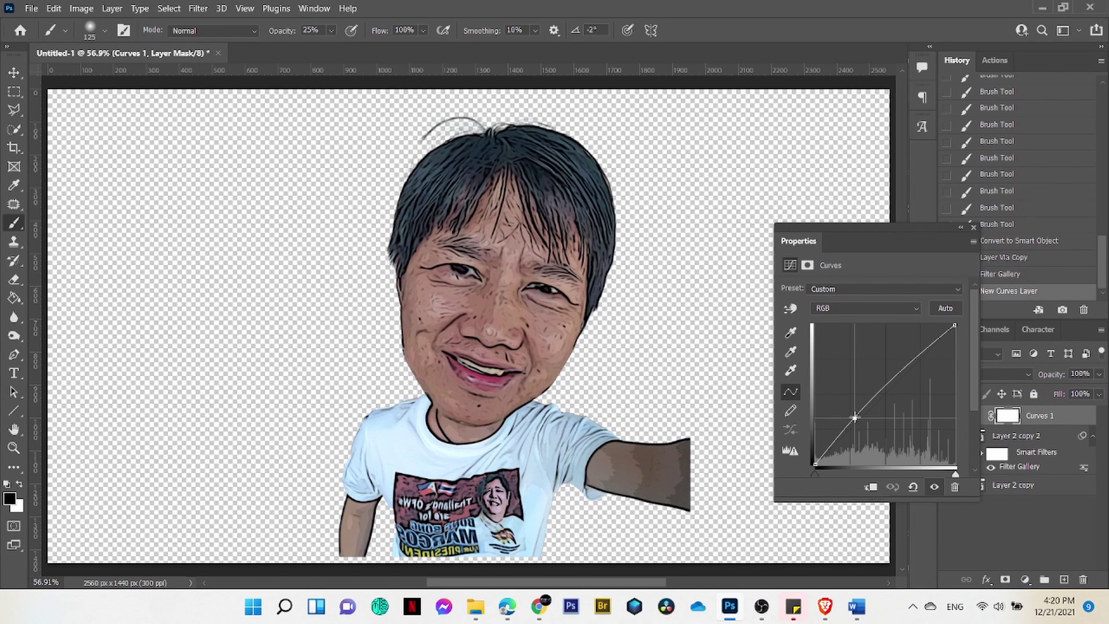
left_click(974, 227)
- Invert the Curves mask and paint white with a 250 px brush over the face and arm
key("ctrl+i")
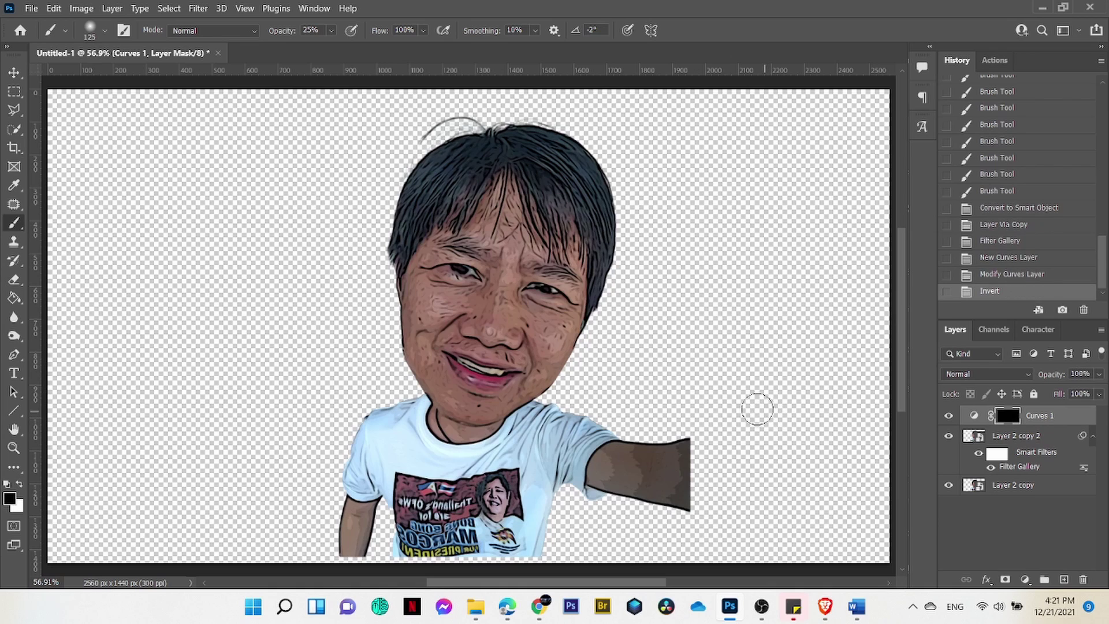
key("x")
key("bracketright")
key("bracketright")
key("bracketright")
mouse_move(479, 249)
left_mouse_down()
mouse_move(462, 231)
mouse_move(491, 219)
mouse_move(459, 293)
mouse_move(514, 334)
mouse_move(554, 329)
mouse_move(573, 238)
mouse_move(553, 263)
left_mouse_up()
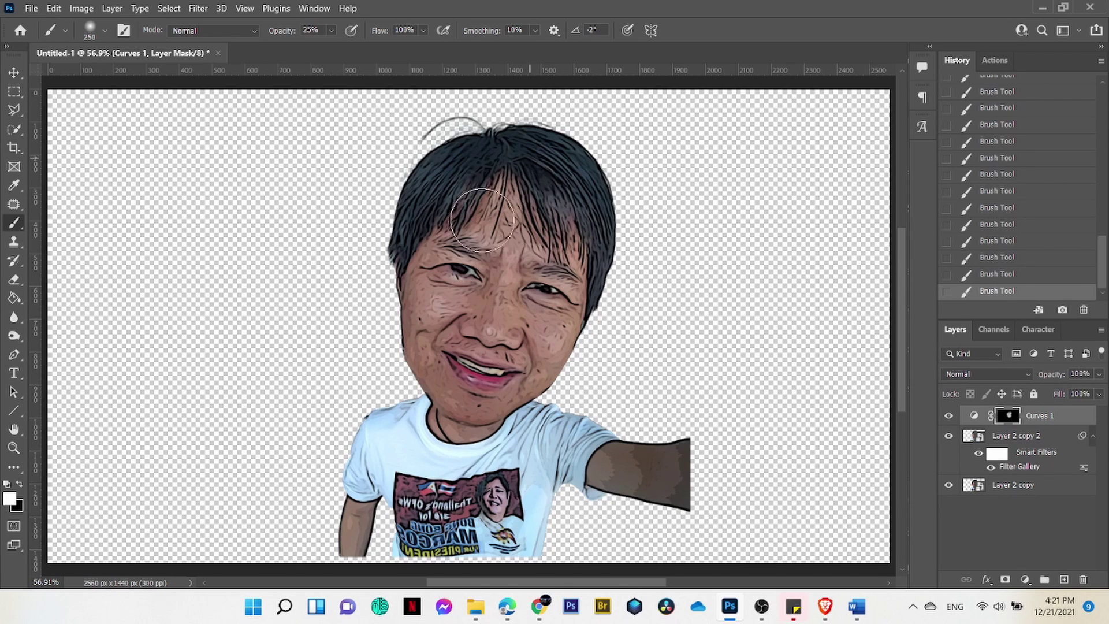
left_click_drag(520, 173, 473, 190)
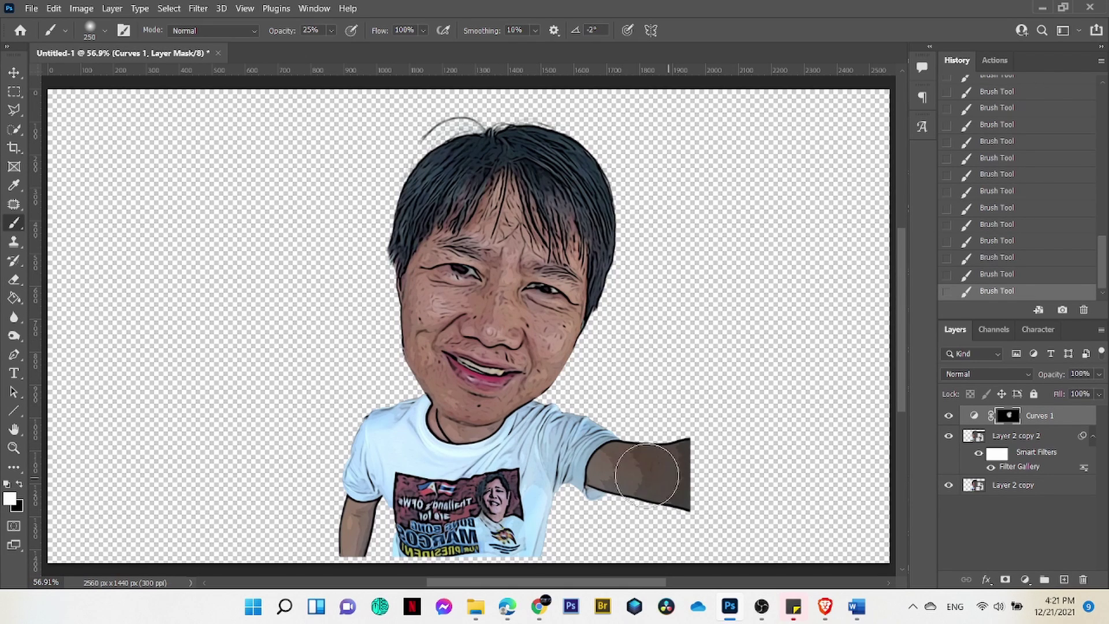
left_click_drag(647, 474, 682, 479)
mouse_move(528, 248)
left_mouse_down()
mouse_move(514, 332)
mouse_move(432, 362)
left_mouse_up()
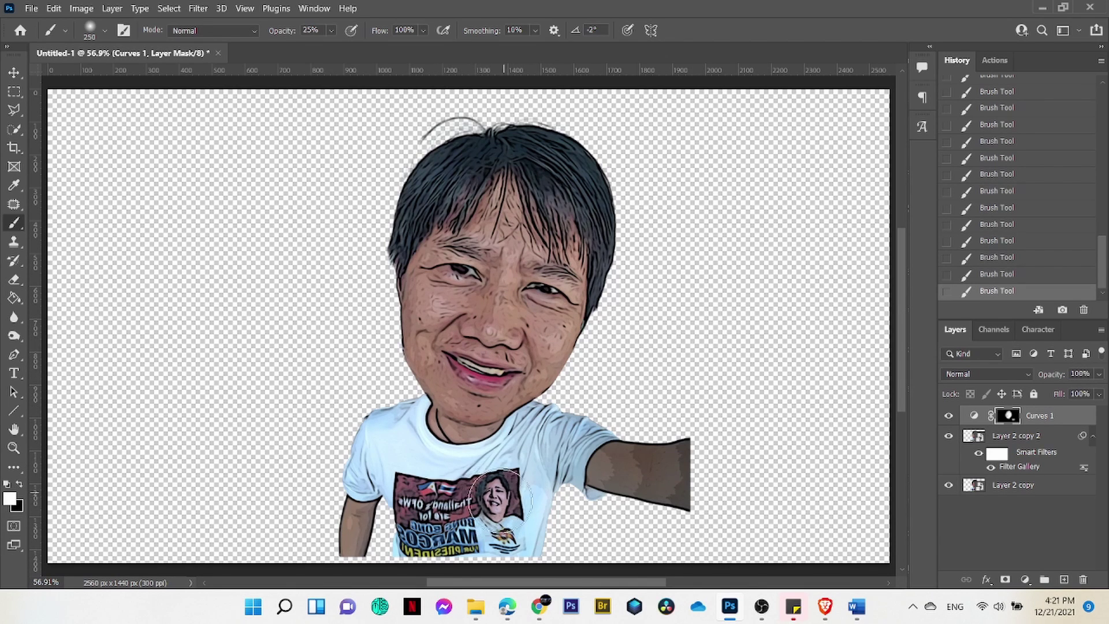
key("bracketleft")
key("bracketleft")
key("bracketleft")
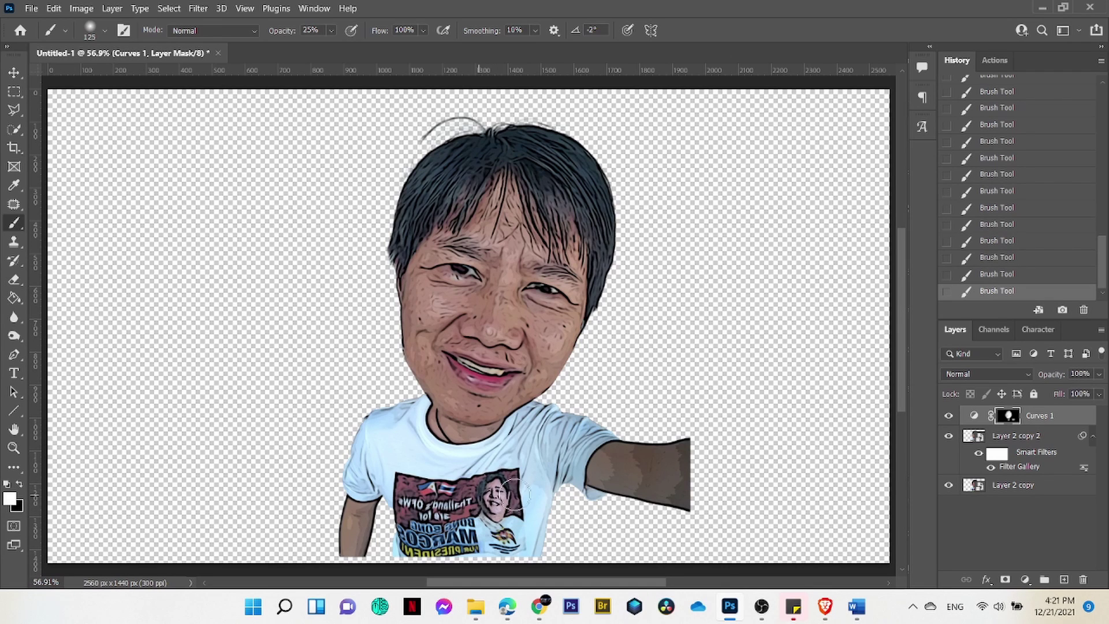
- Toggle Curves 1 and the cartoon filter to compare the portrait, then collapse the filter list
left_click(949, 416)
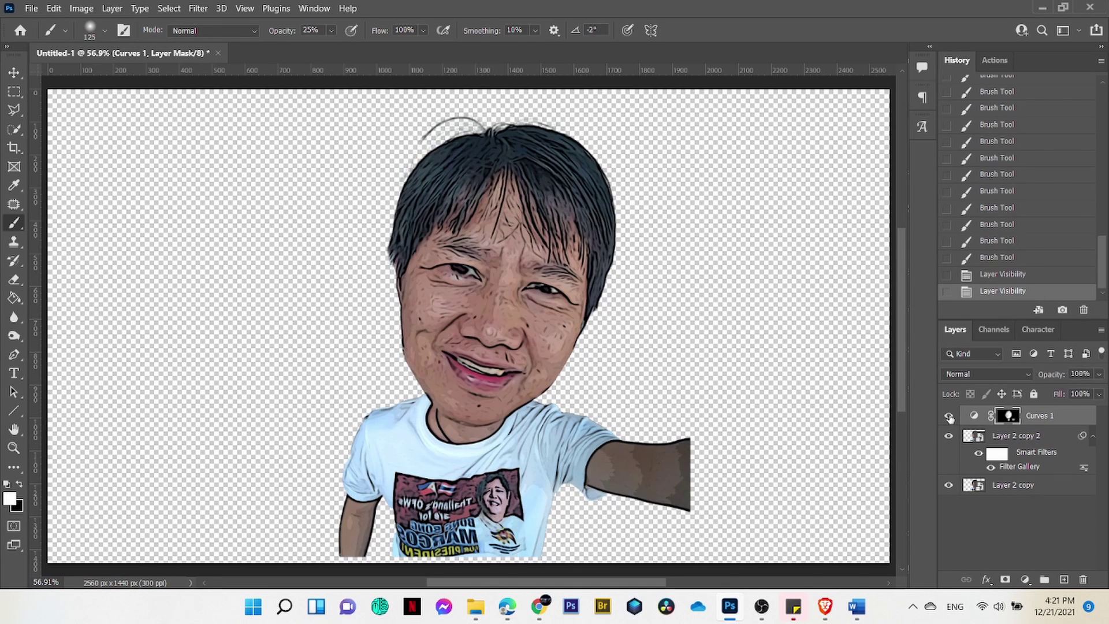
left_click(948, 437)
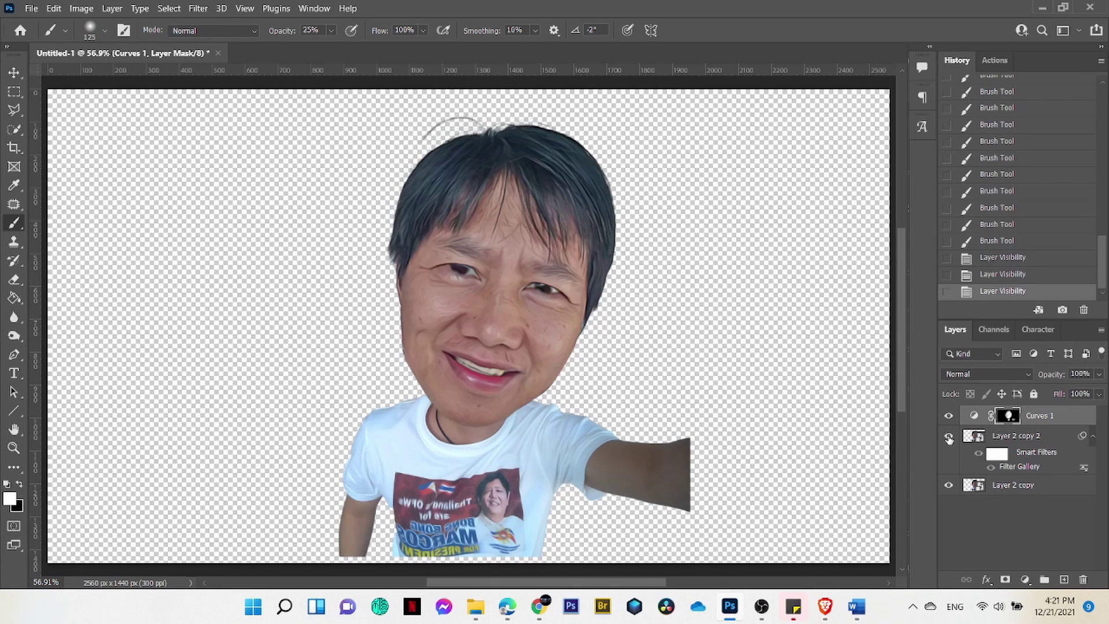
left_click(1093, 437)
- Mask the cartoon filter off the shirt print on Layer 2 copy 2, then select Curves 1 through Layer 2 copy
left_click(1005, 579)
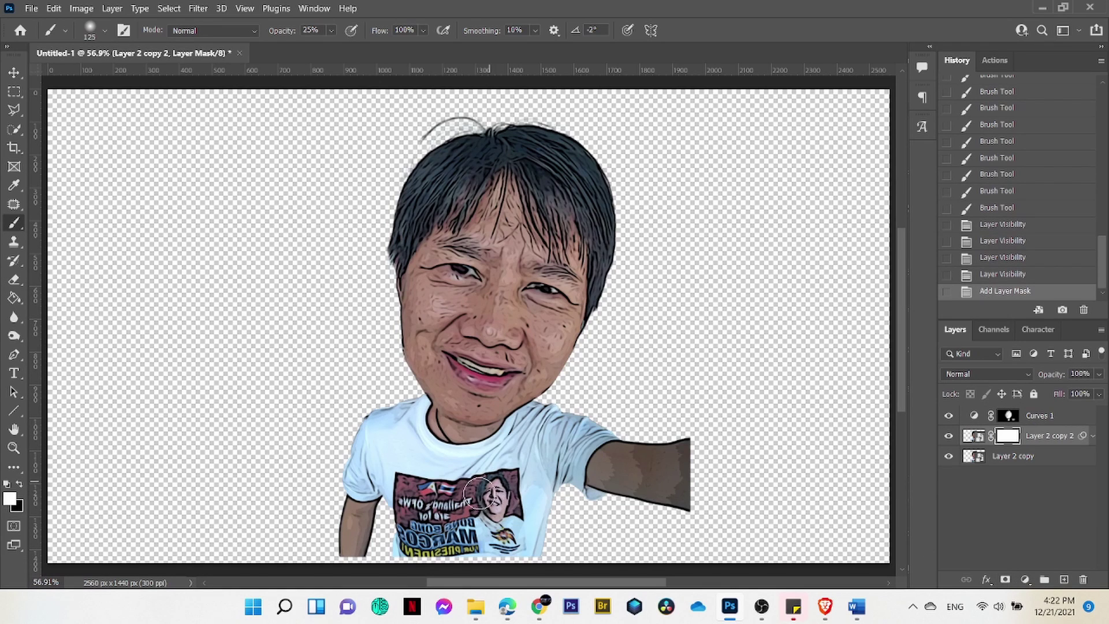
left_click_drag(478, 494, 501, 498)
key("x")
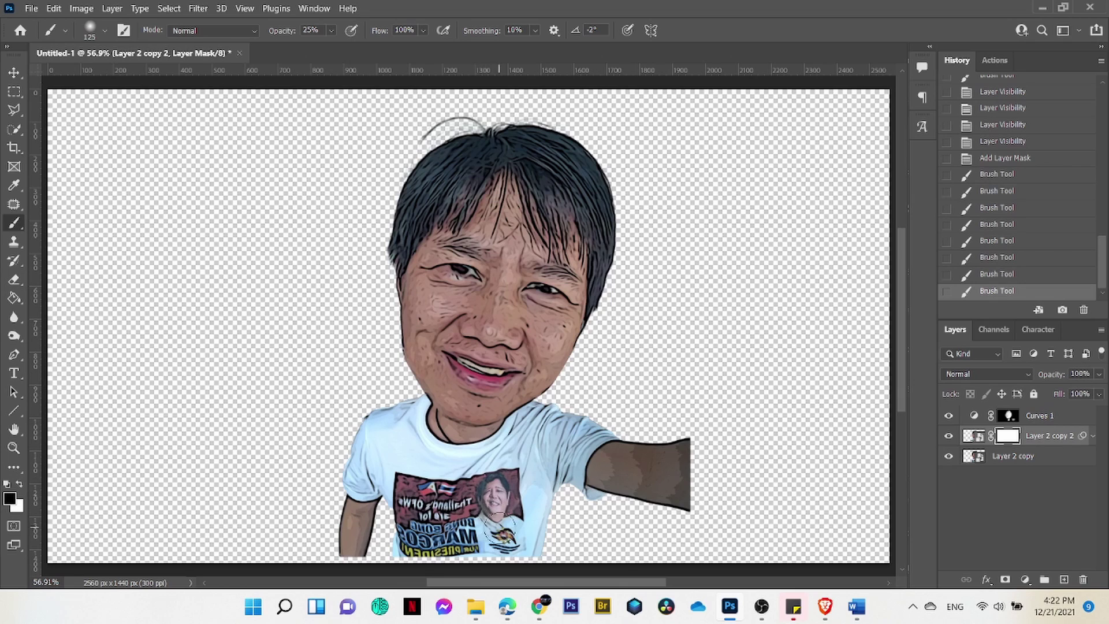
left_click_drag(548, 532, 620, 569)
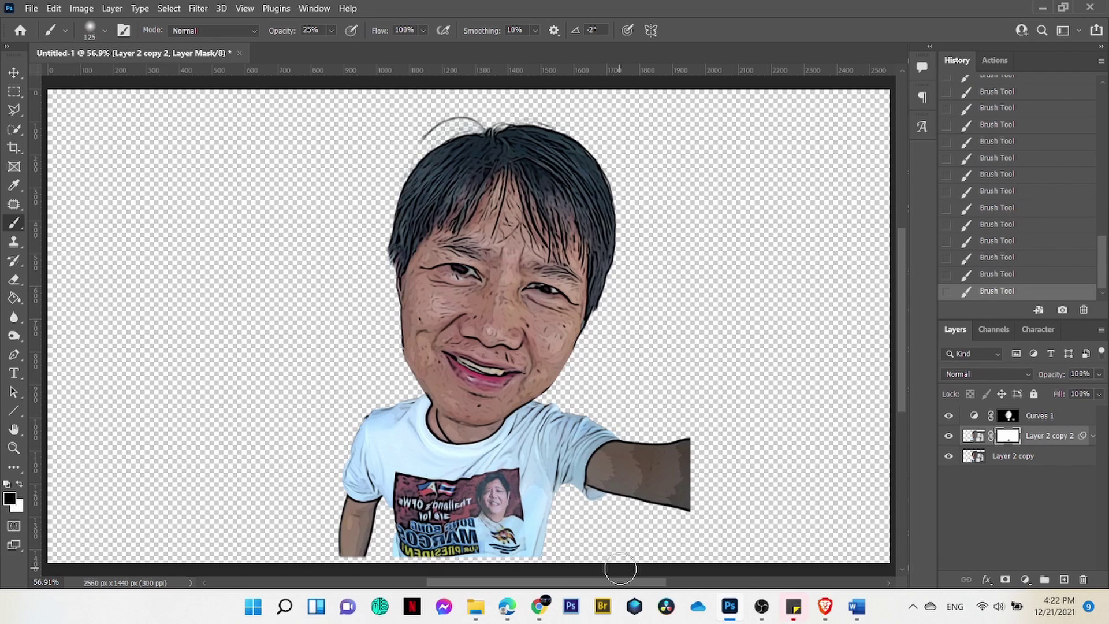
left_click(1068, 415)
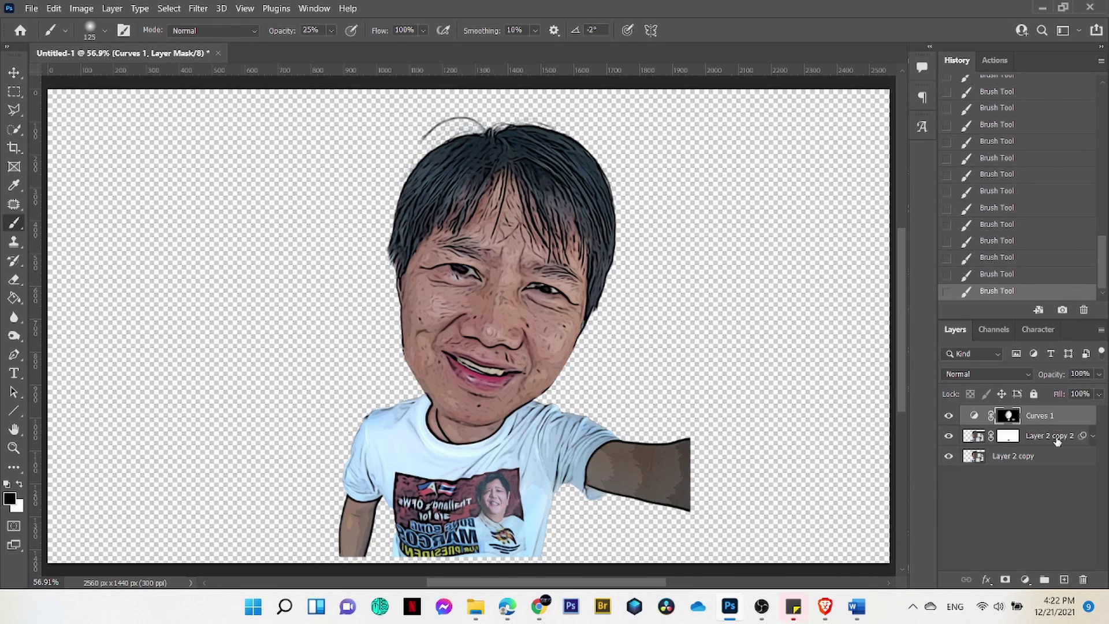
left_click(1056, 457)
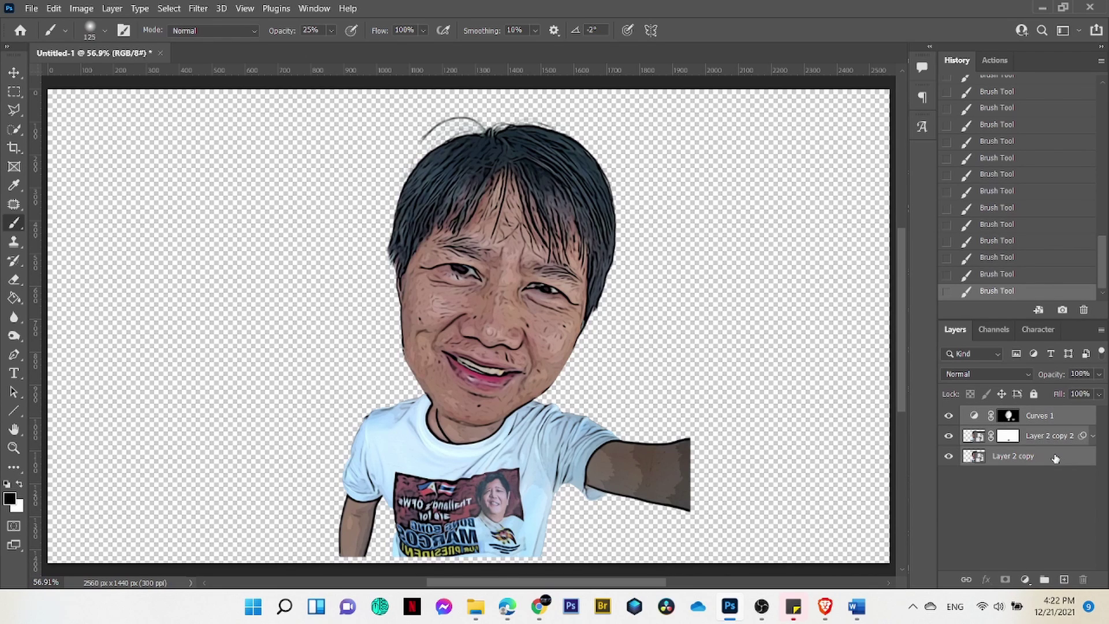
- Merge the portrait layers into a smart object, duplicate it, and give the copy an Anisotropic Diffuse filter
key("ctrl+alt+shift+s")
key("ctrl+j")
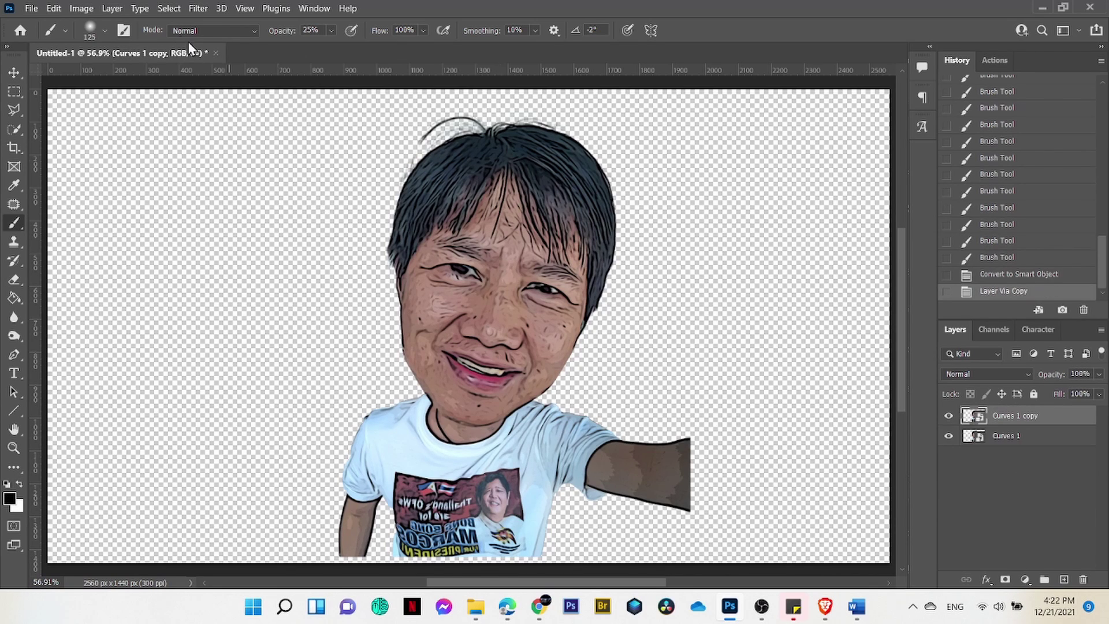
left_click(193, 9)
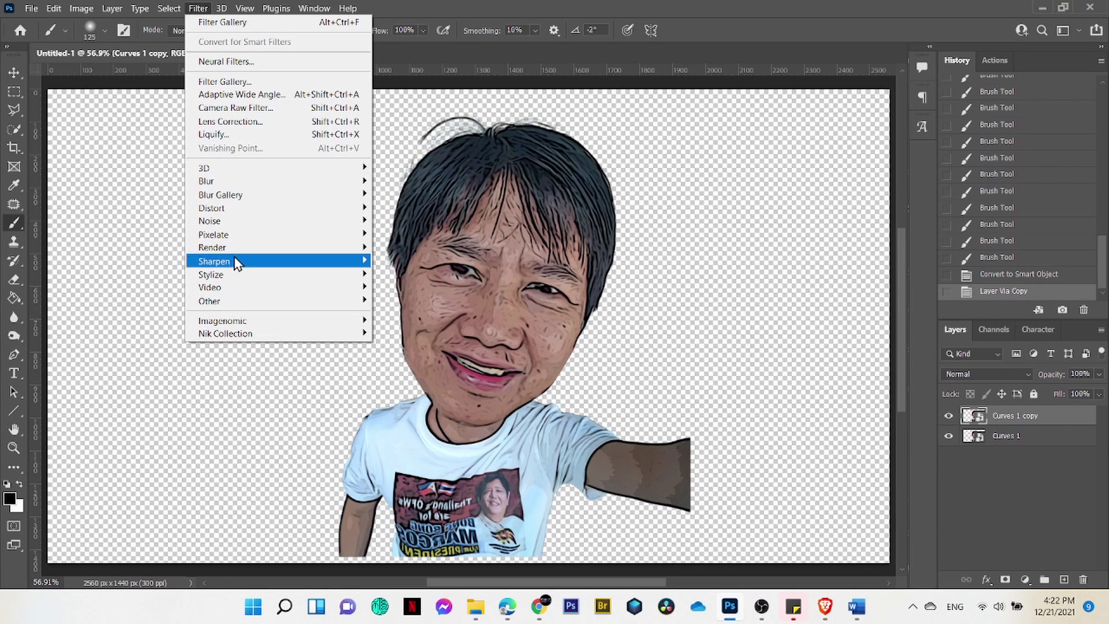
left_click(398, 278)
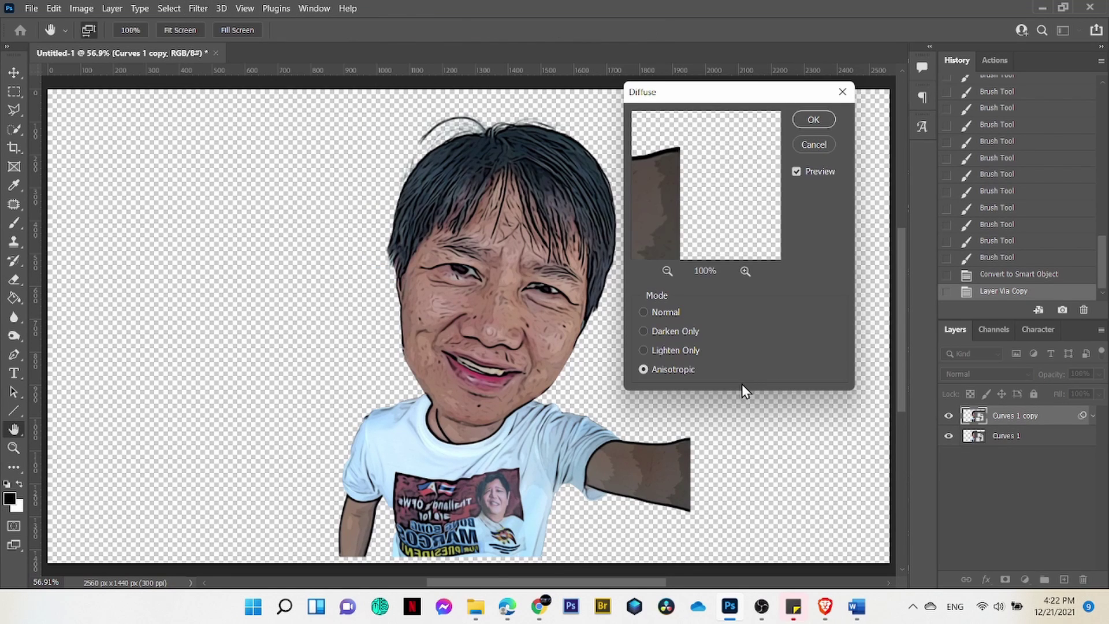
left_click(796, 172)
left_click(813, 120)
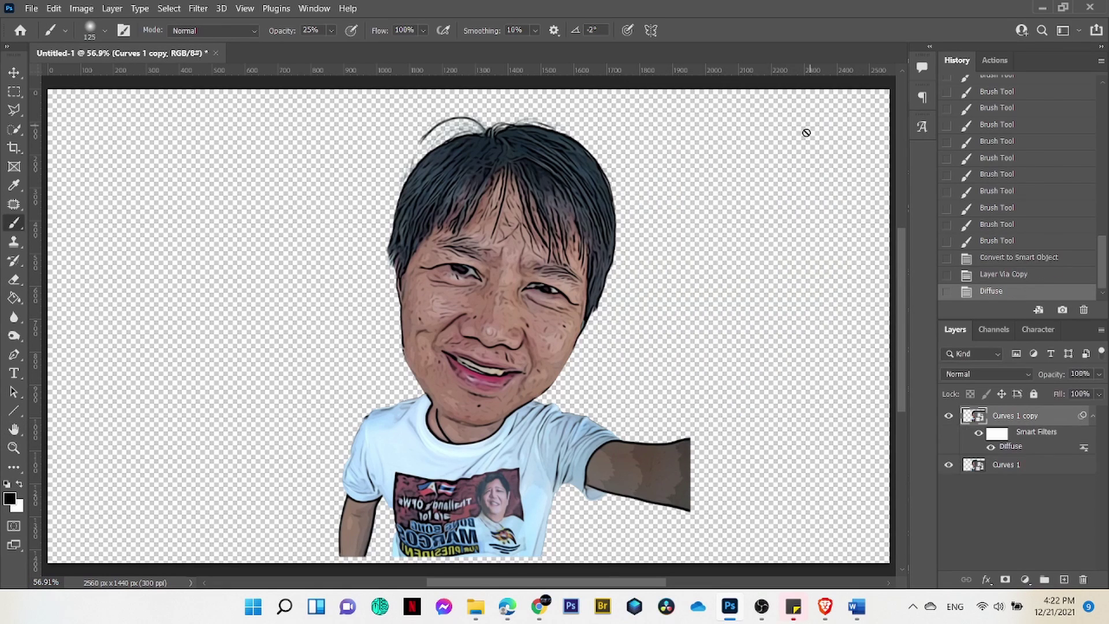
left_click(198, 8)
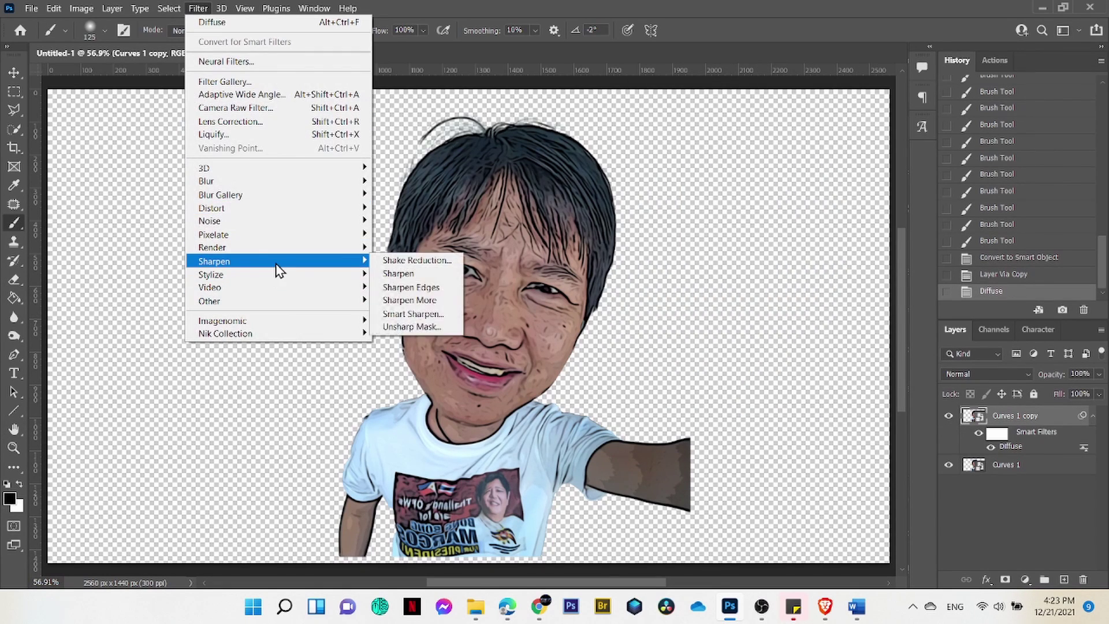
- Apply an Unsharp Mask smart filter to Curves 1 copy
left_click(415, 328)
left_click(894, 128)
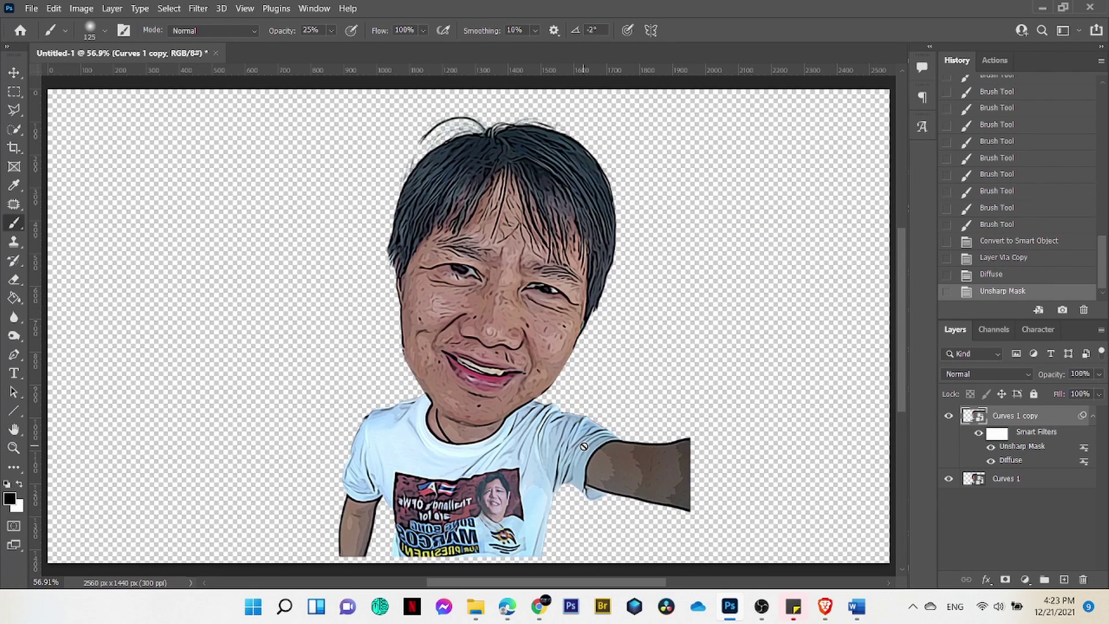
left_click(1093, 417)
- Reshape the portrait's extended arm with a Liquify pass
left_click(199, 9)
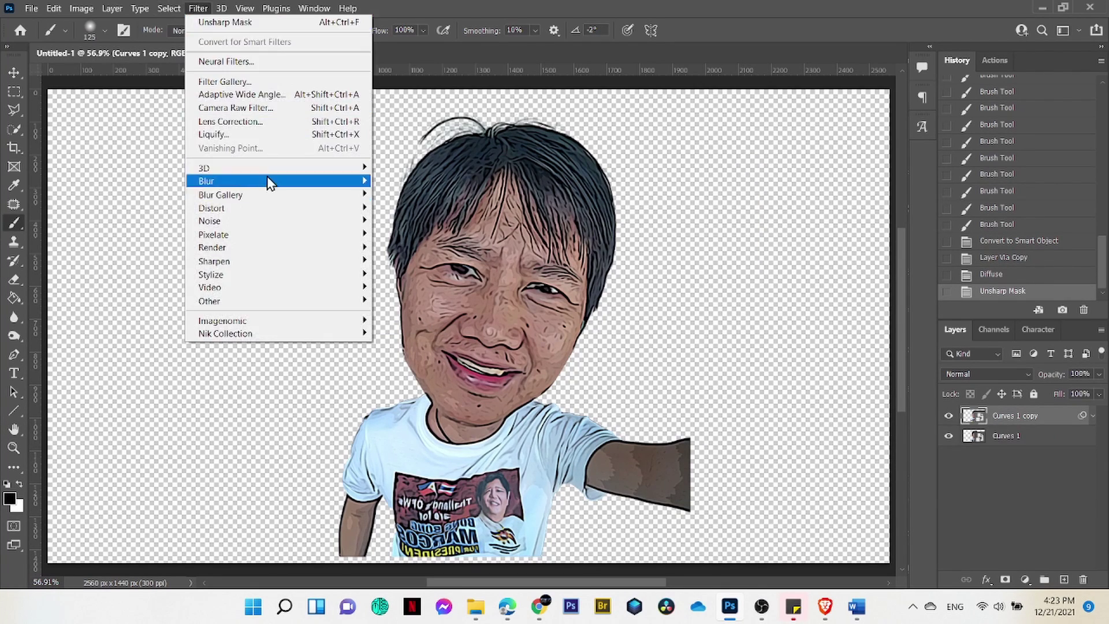
key("Escape")
key("ctrl+shift+x")
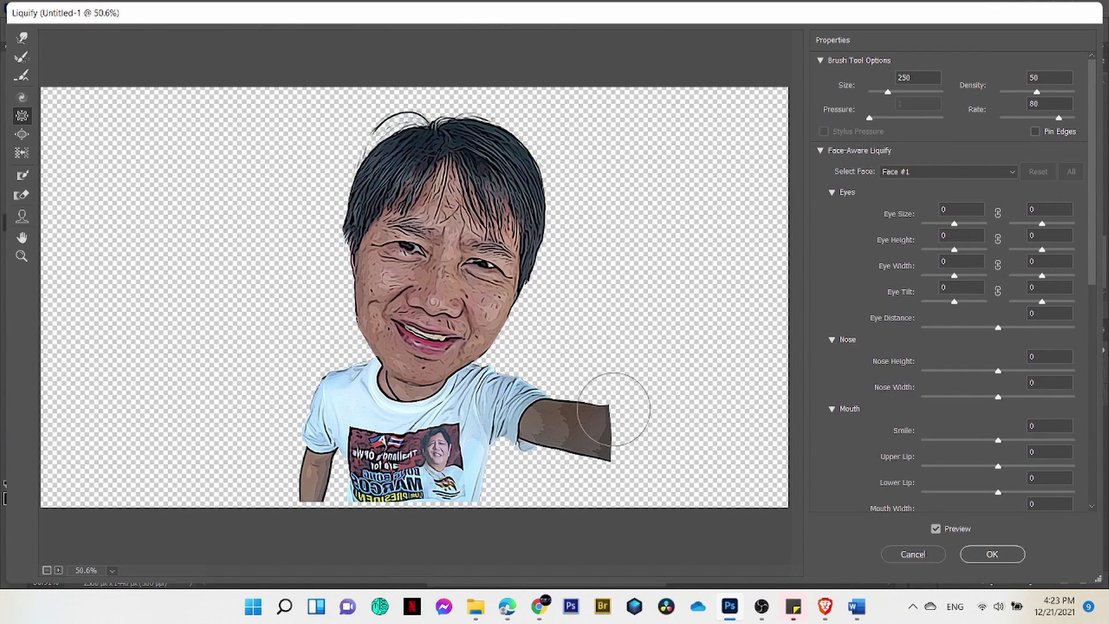
left_click(991, 553)
key("ctrl+minus")
key("ctrl+minus")
- Crop outward at top and bottom to enlarge the canvas to 2560 × 1878 px
key("c")
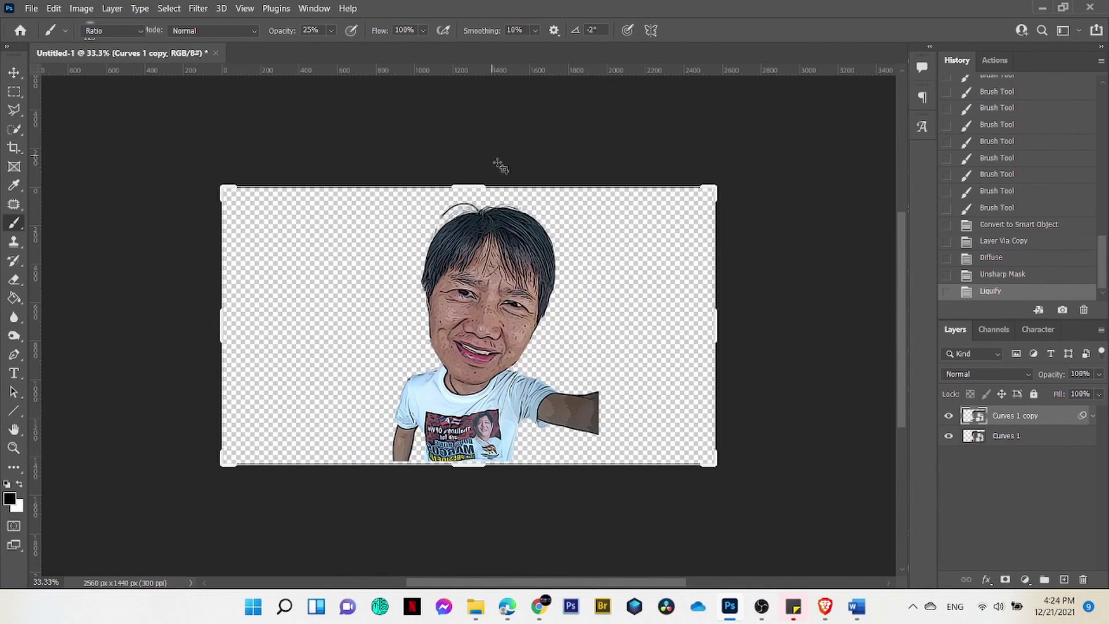
left_click_drag(468, 189, 469, 180)
left_click_drag(468, 481, 469, 507)
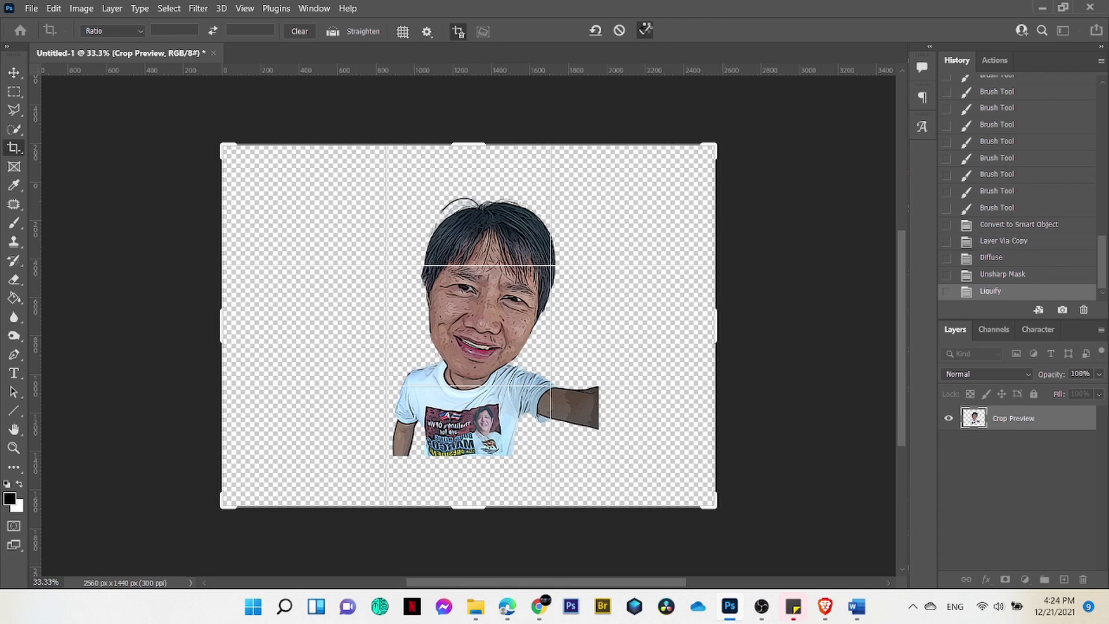
left_click(645, 30)
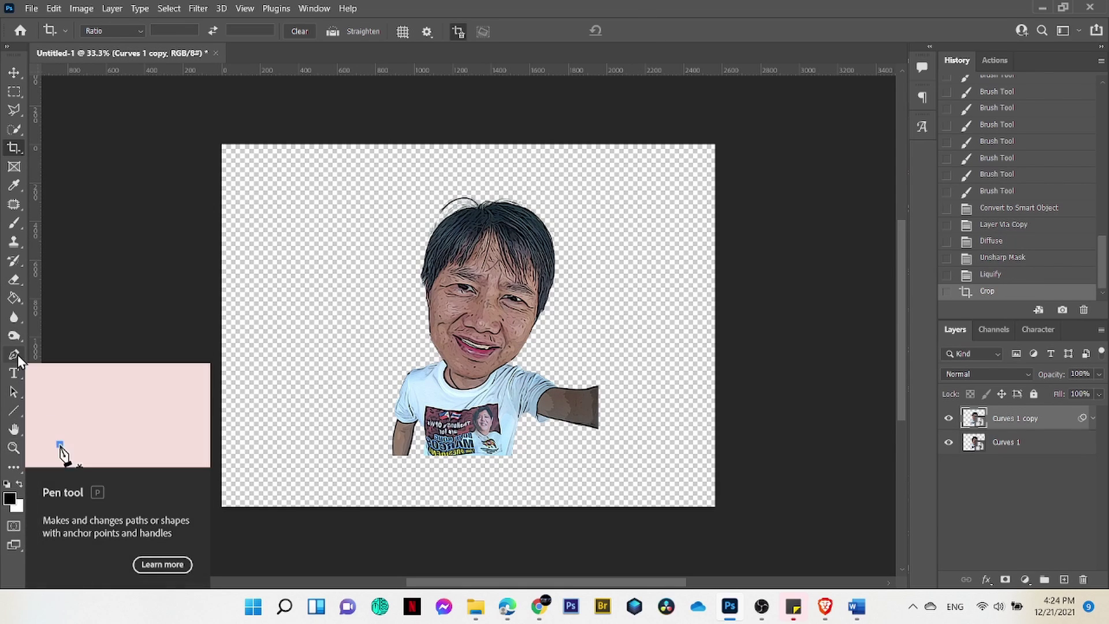
- Draw a large circle over the face with the Ellipse Tool and a 45.62 px outline
right_click(20, 411)
left_click(69, 424)
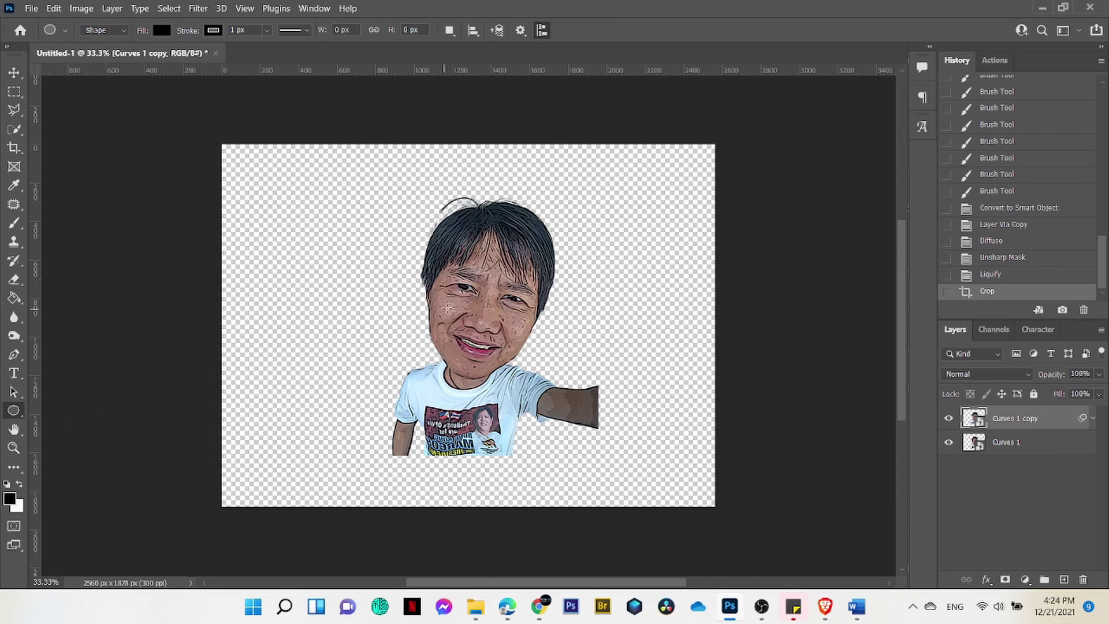
left_click(213, 30)
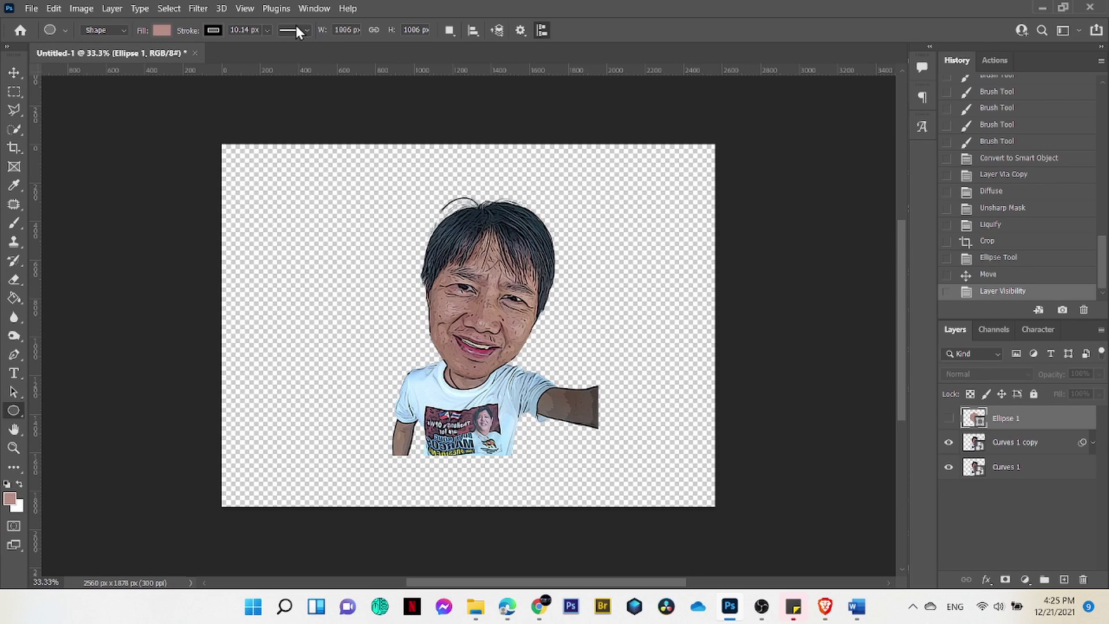
left_click(296, 30)
left_click(267, 30)
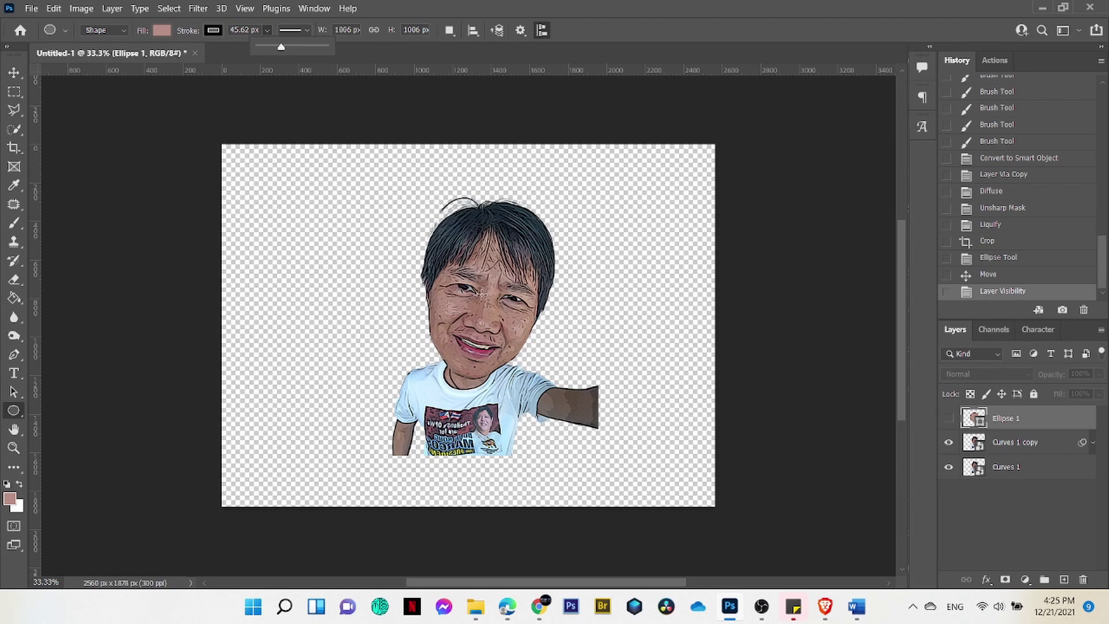
left_click_drag(481, 294, 613, 425)
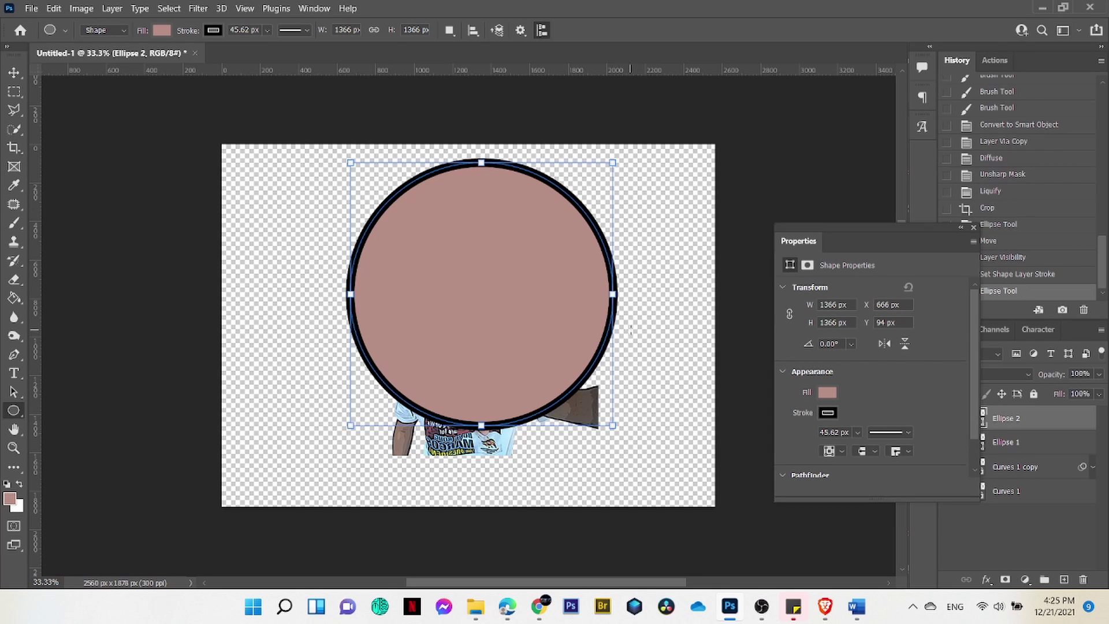
- Thicken the circle's outline to about 152 px and make it magenta
left_click(267, 30)
left_click_drag(283, 45, 302, 50)
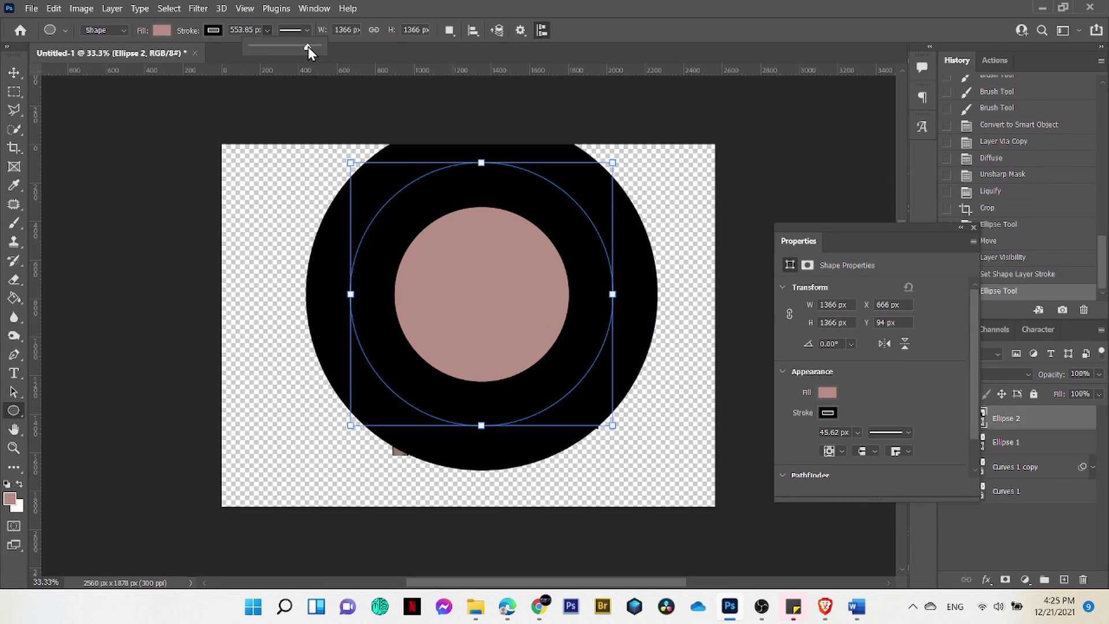
left_click(213, 30)
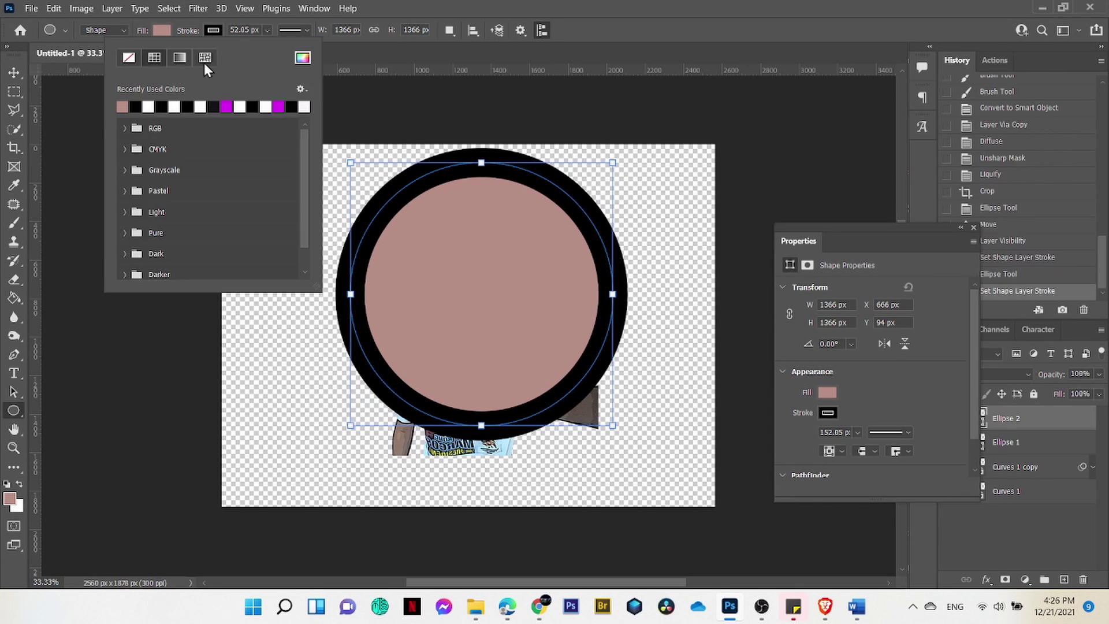
left_click(229, 107)
left_click(613, 196)
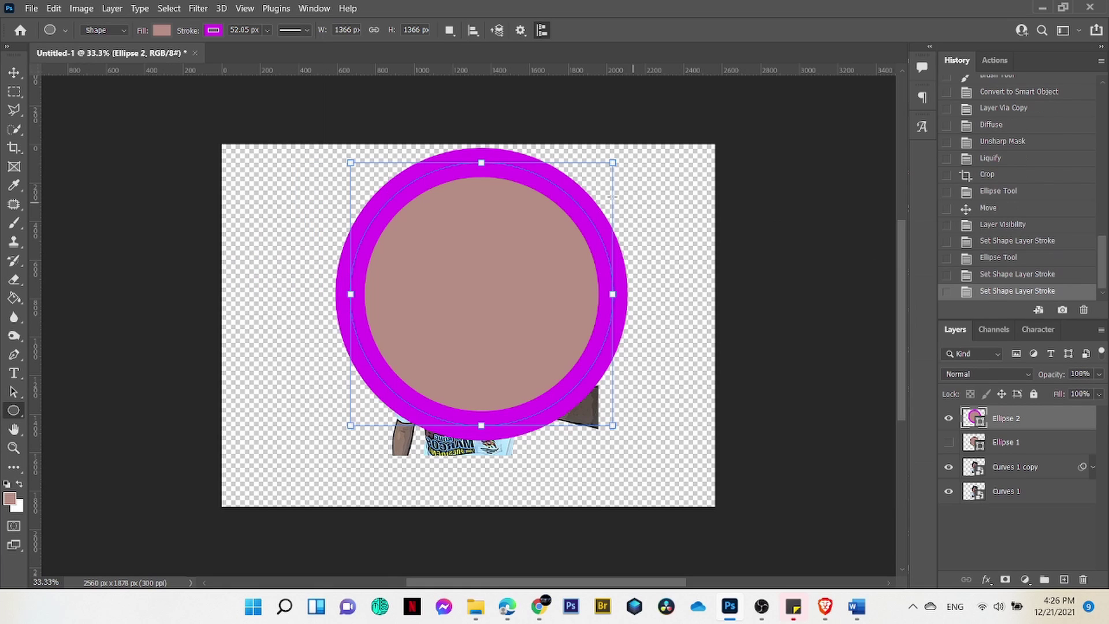
left_click(985, 456)
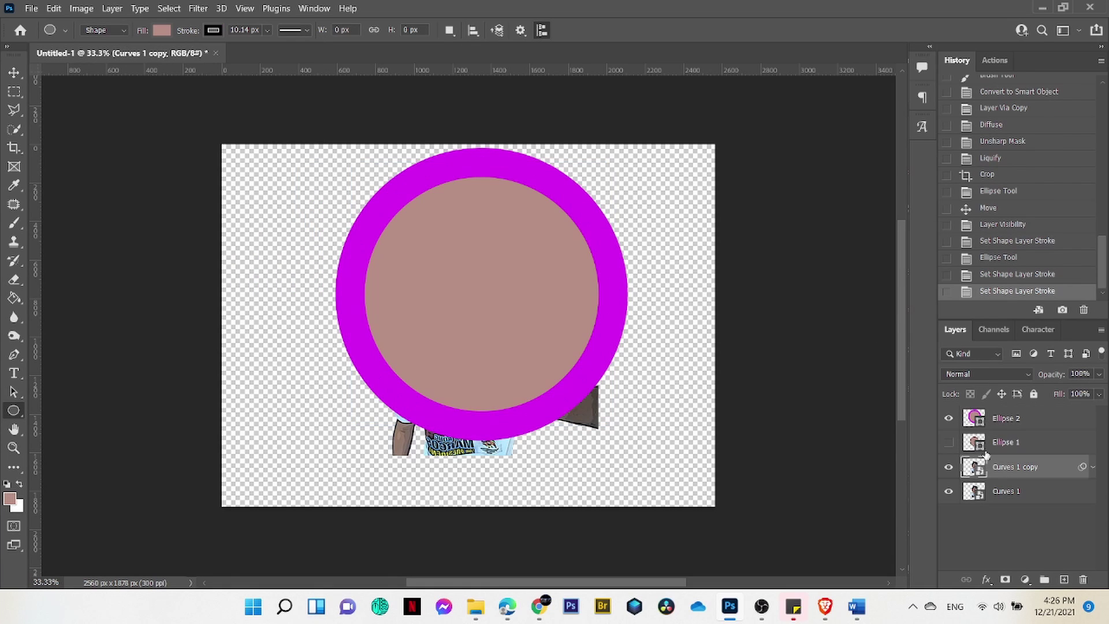
- Rasterize Ellipse 2 and delete the circle's inner fill to reveal the face
right_click(1026, 425)
left_click(866, 203)
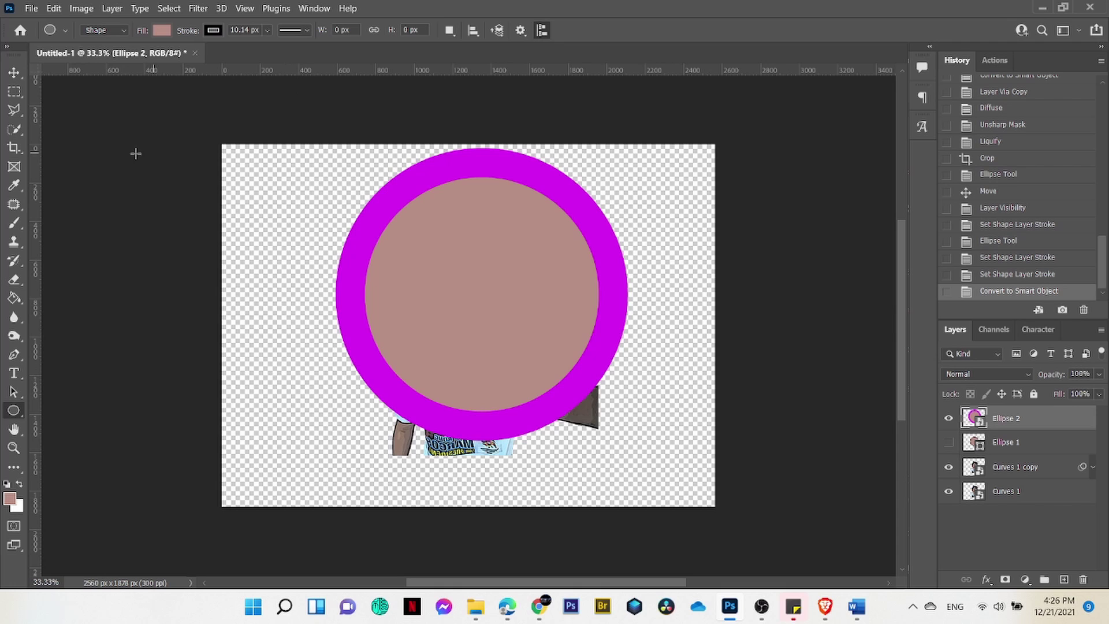
key("w")
left_click_drag(426, 285, 554, 302)
key("Delete")
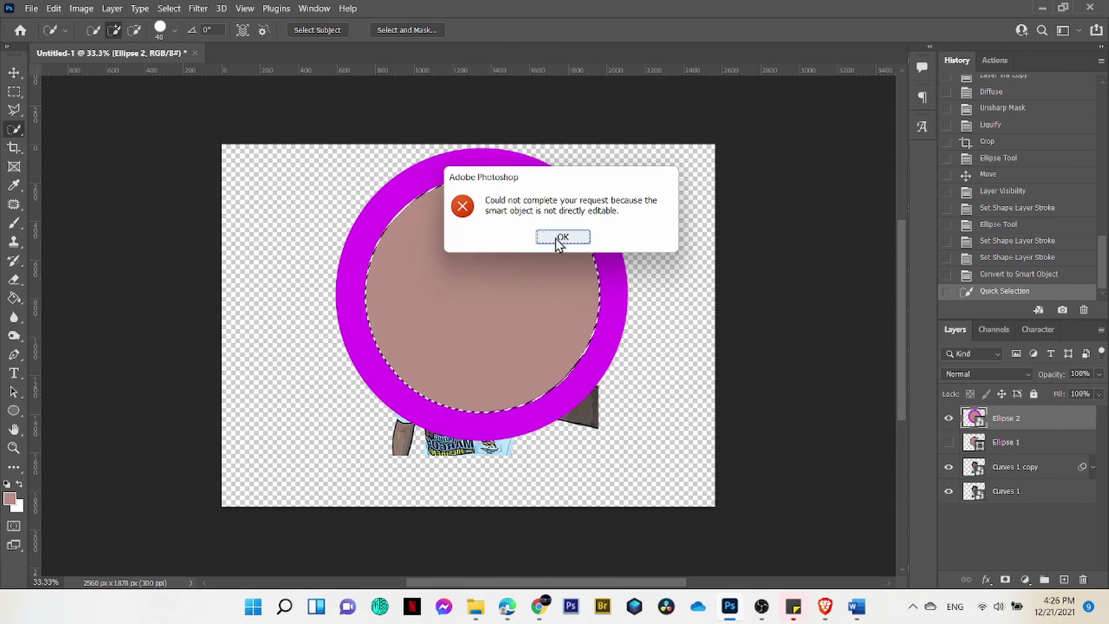
left_click(562, 237)
right_click(1026, 419)
left_click(884, 298)
key("Delete")
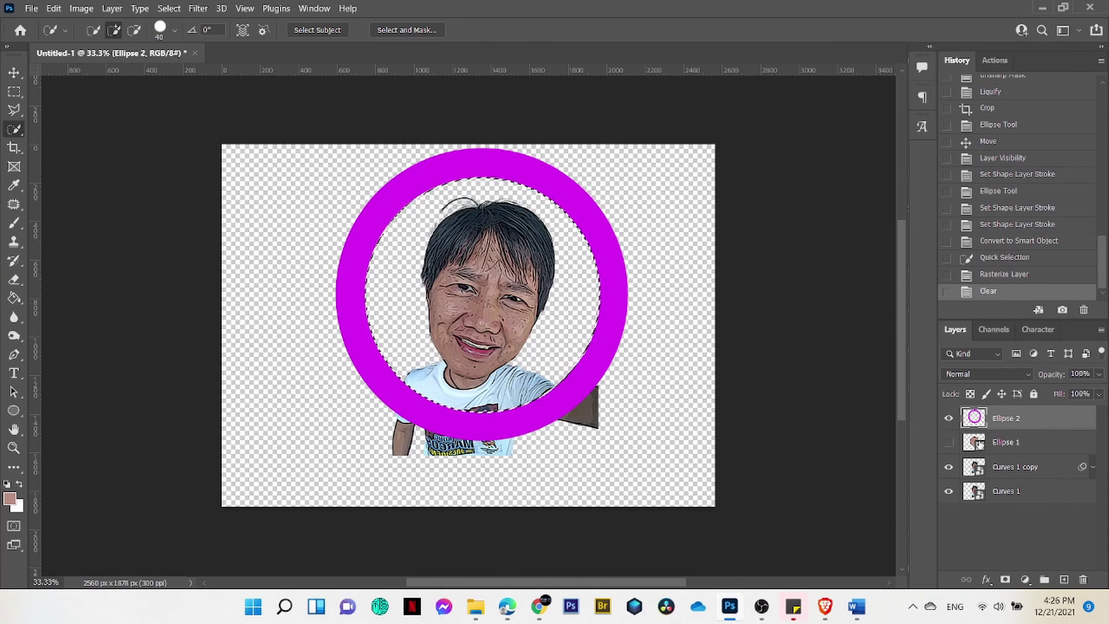
key("ctrl+d")
- Scale the ring to about 88% and move it down over the face
key("ctrl+t")
left_click_drag(628, 148, 610, 164)
left_click_drag(557, 305, 564, 337)
key("Return")
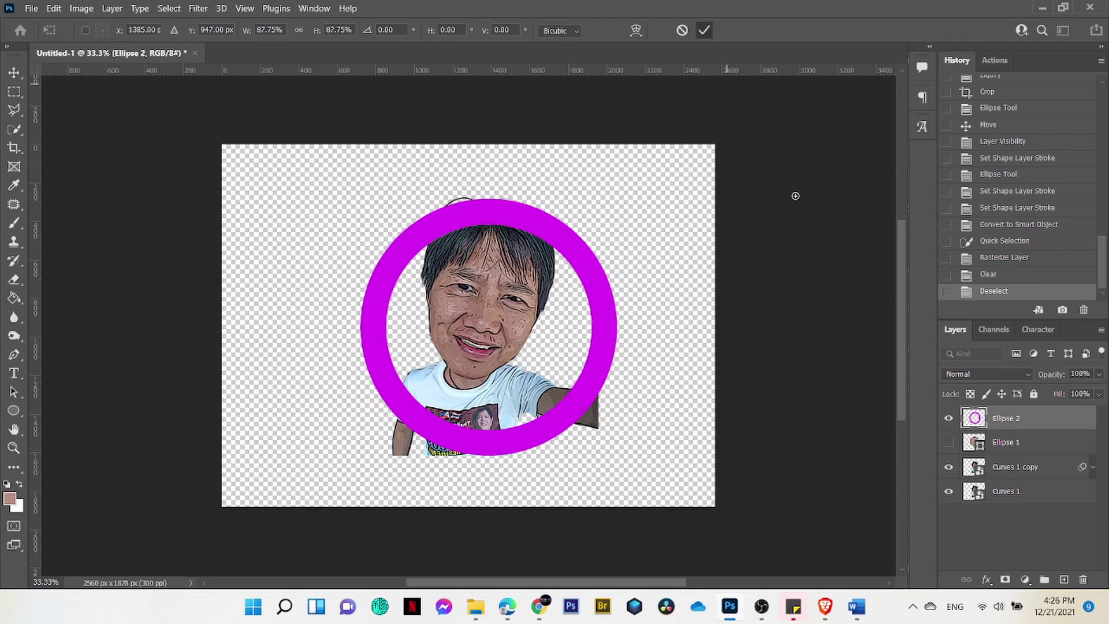
- Load the ring as a selection and expand it by 10 px
key("w")
left_click(973, 417, "ctrl")
left_click(168, 8)
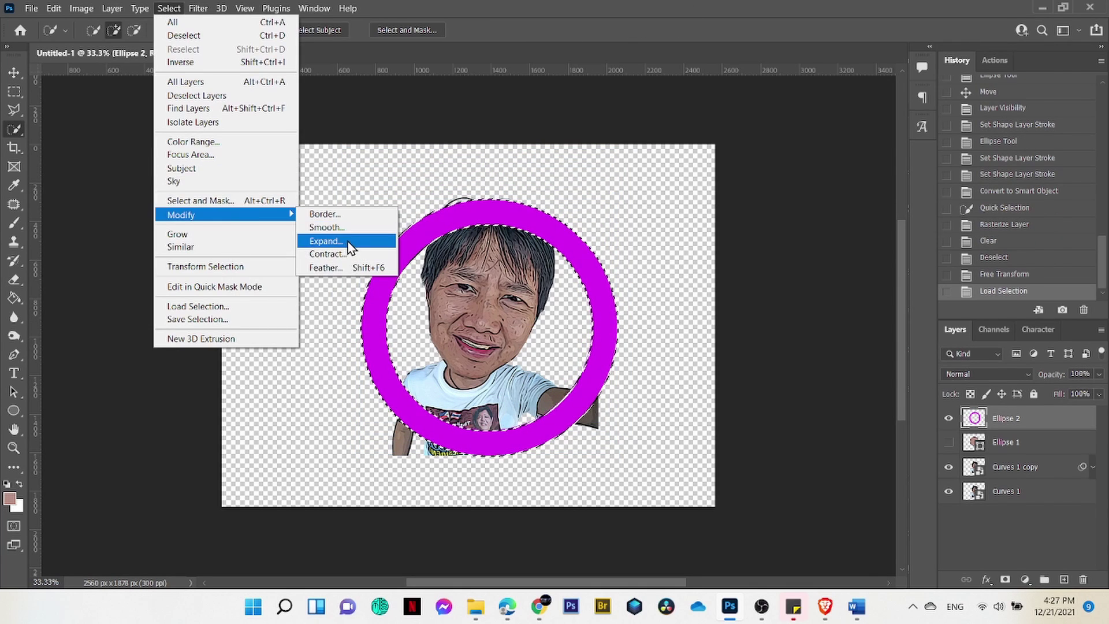
left_click(348, 241)
type("10")
left_click(623, 185)
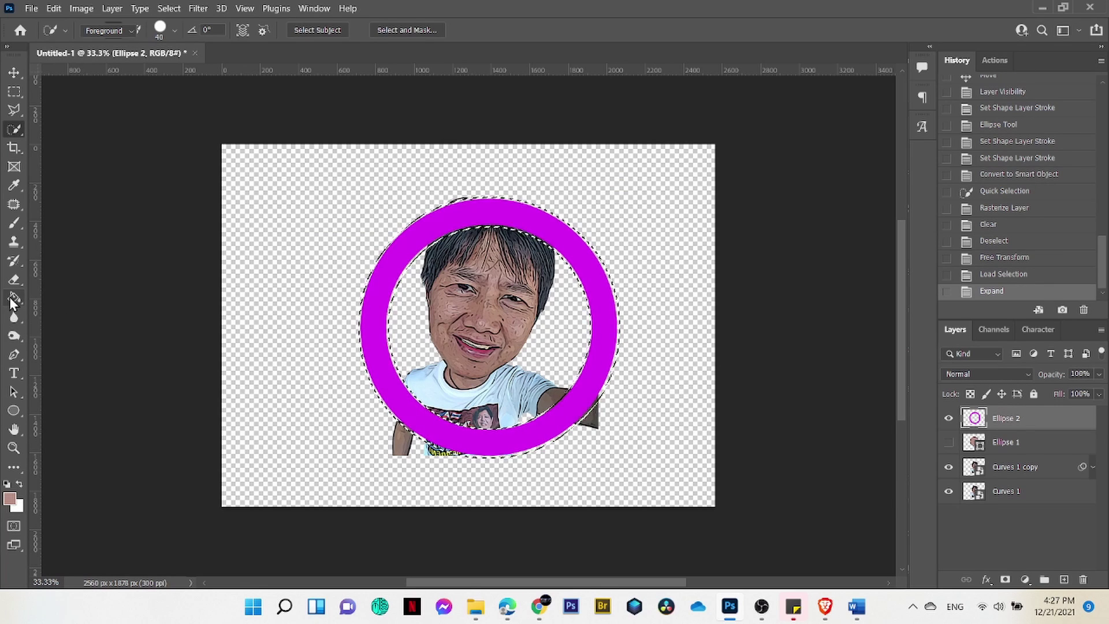
- Fill the expanded ring selection with magenta and deselect
left_click(14, 298)
left_click(9, 498)
left_click(600, 251)
key("Return")
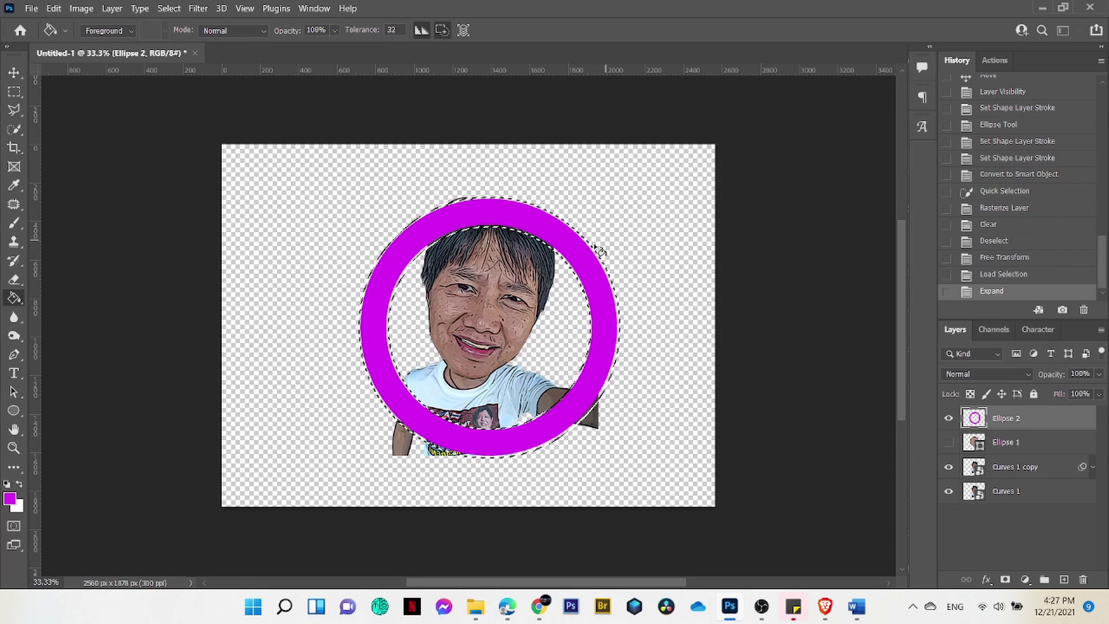
left_click(600, 251)
key("ctrl+d")
left_click(986, 580)
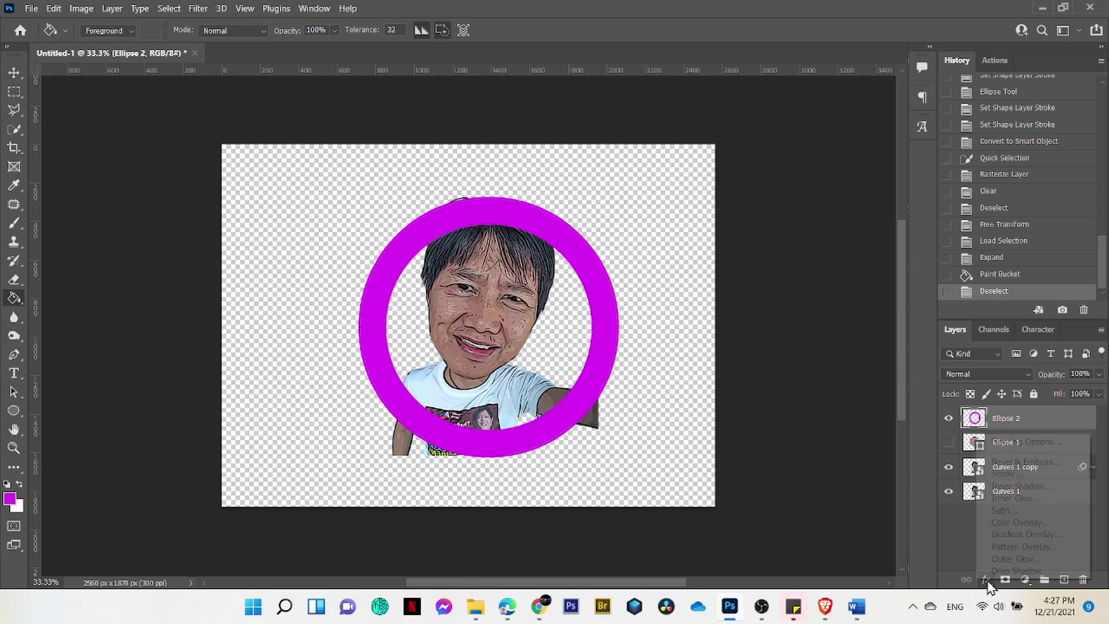
- Give the ring a dark green Stroke layer style
left_click(1005, 474)
left_click_drag(704, 238, 828, 219)
left_click(802, 357)
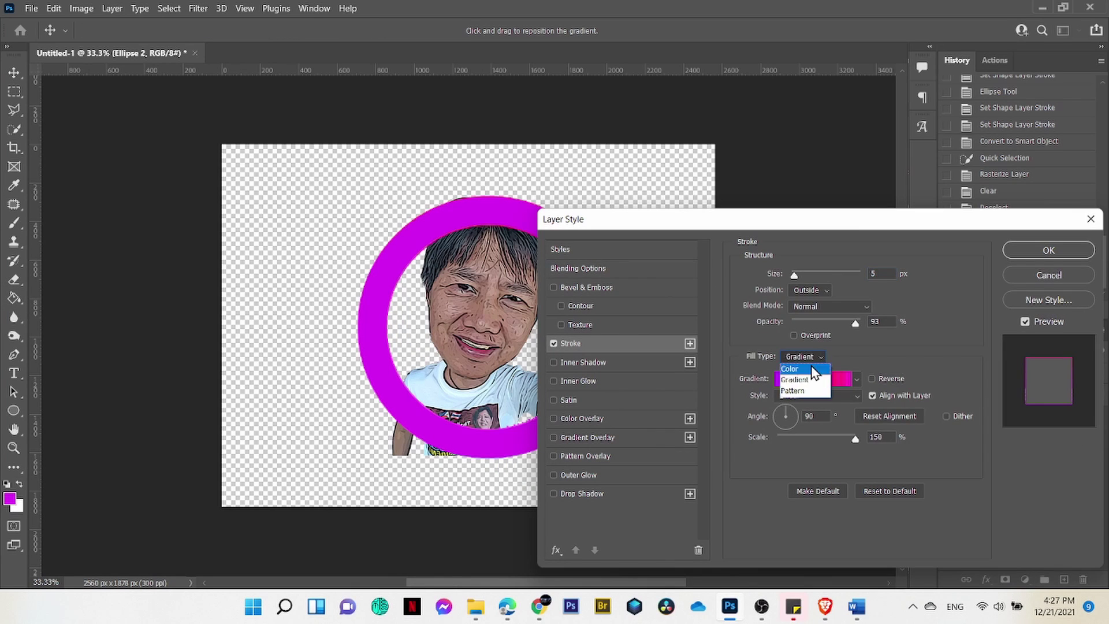
left_click(795, 378)
left_click_drag(818, 342, 748, 339)
left_click(926, 266)
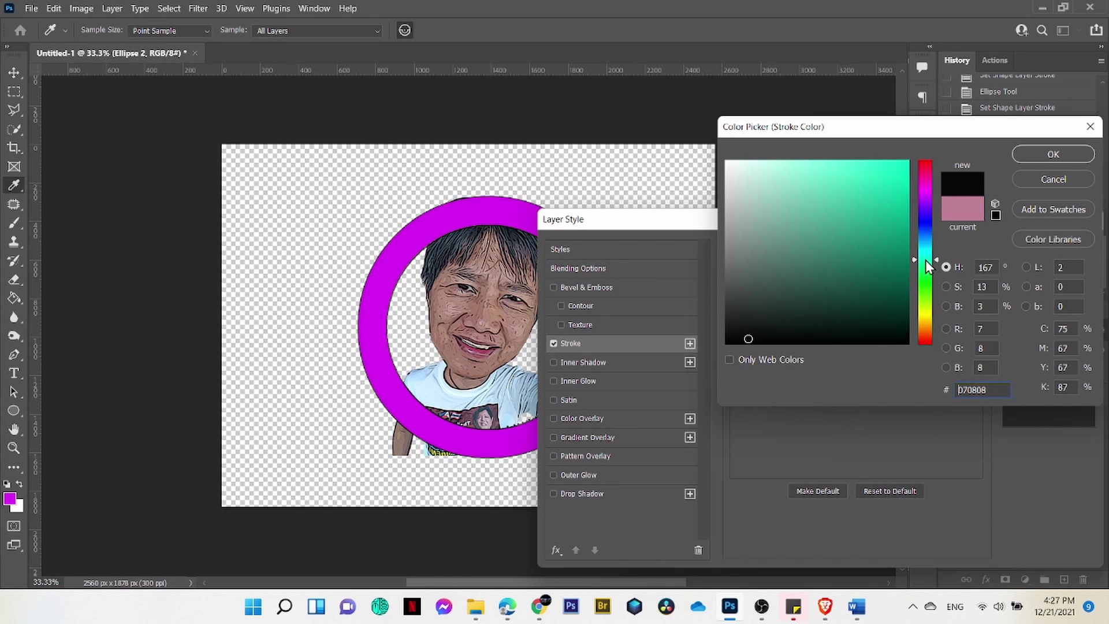
left_click(905, 171)
left_click(1053, 154)
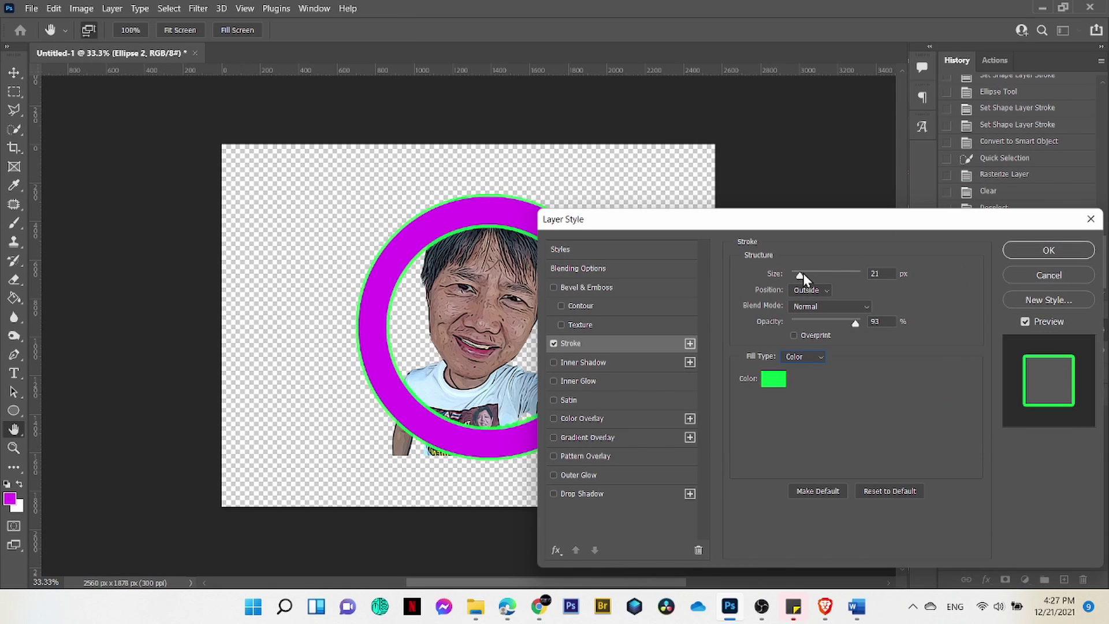
left_click(773, 379)
left_click_drag(893, 291, 900, 247)
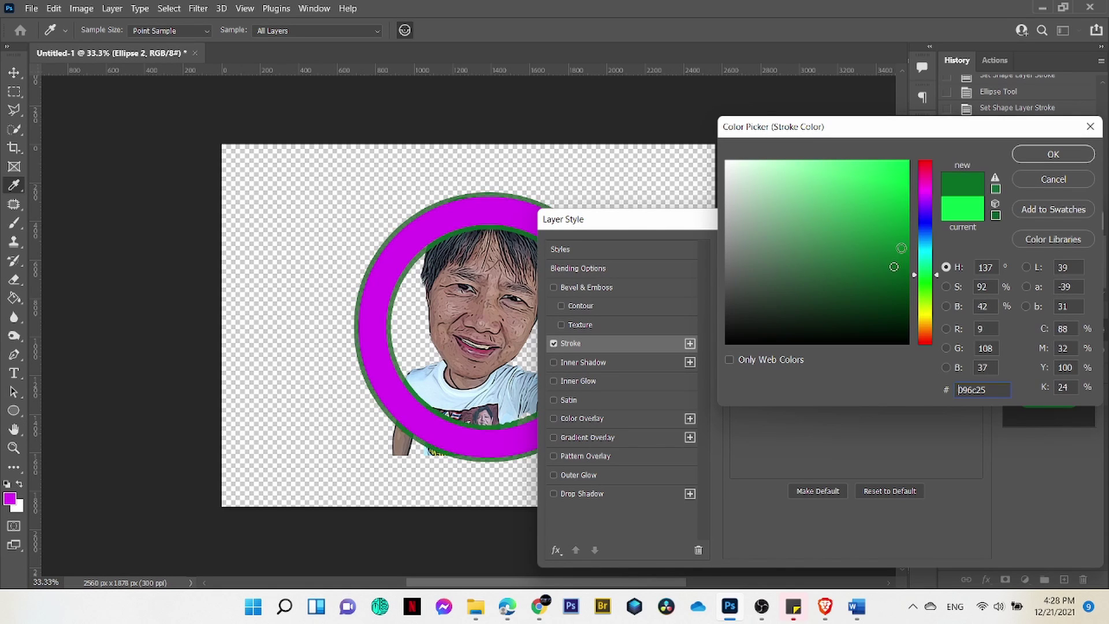
key("Return")
left_click(1017, 253)
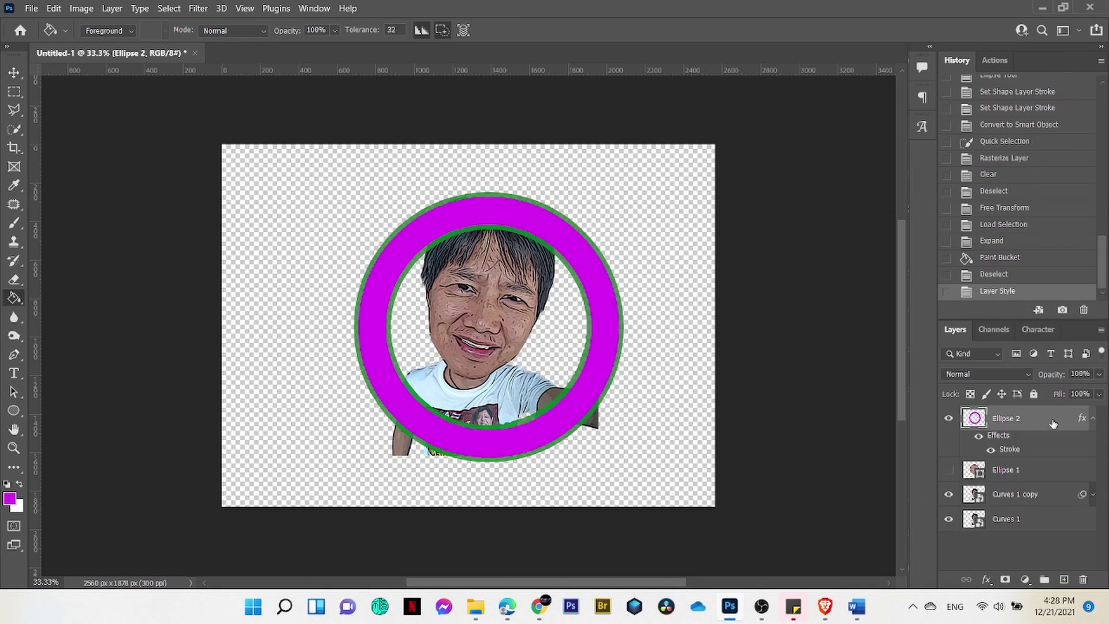
- Bake the green outline into pixels and add a second 24 px green Stroke
right_click(1052, 427)
left_click(936, 235)
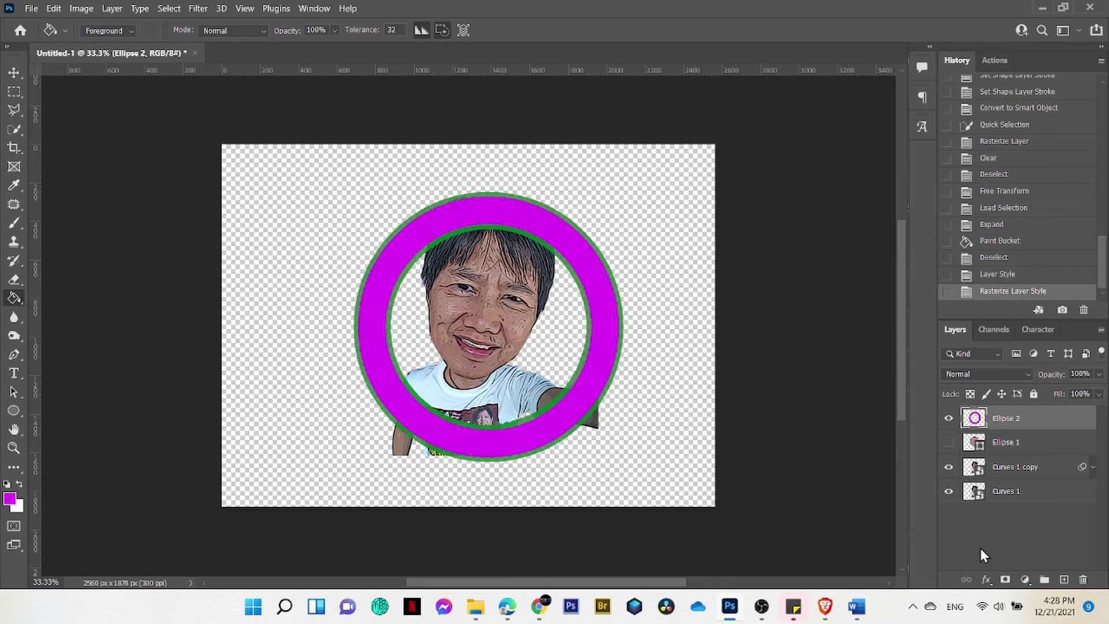
left_click(987, 579)
left_click(946, 471)
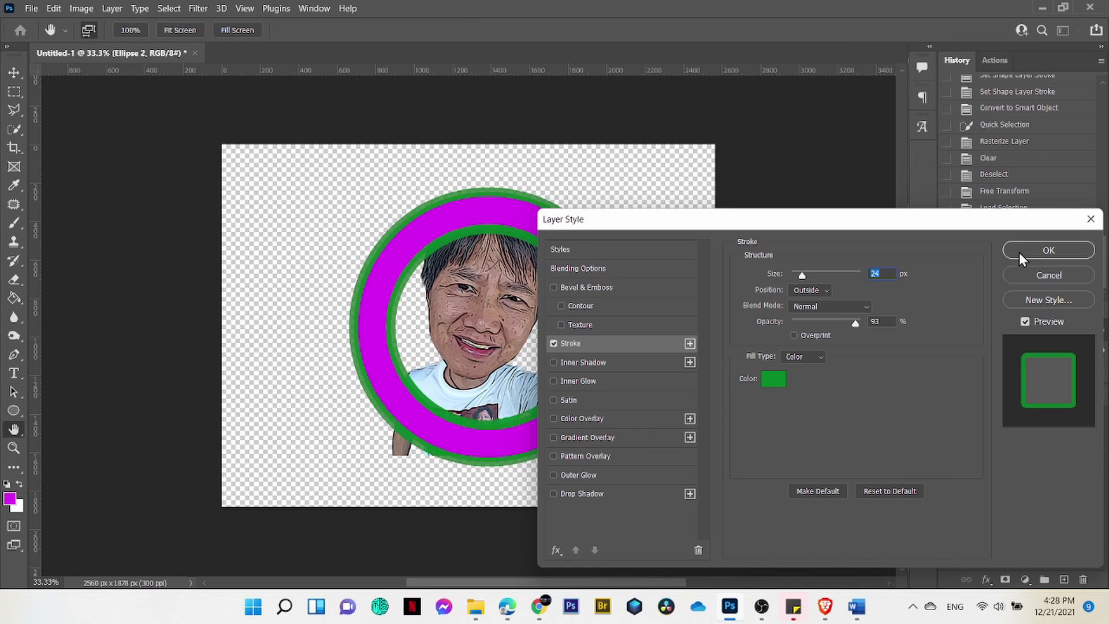
left_click(1018, 252)
- Convert Ellipse 2 to a smart object and add a red Stroke outline
right_click(1028, 421)
left_click(901, 203)
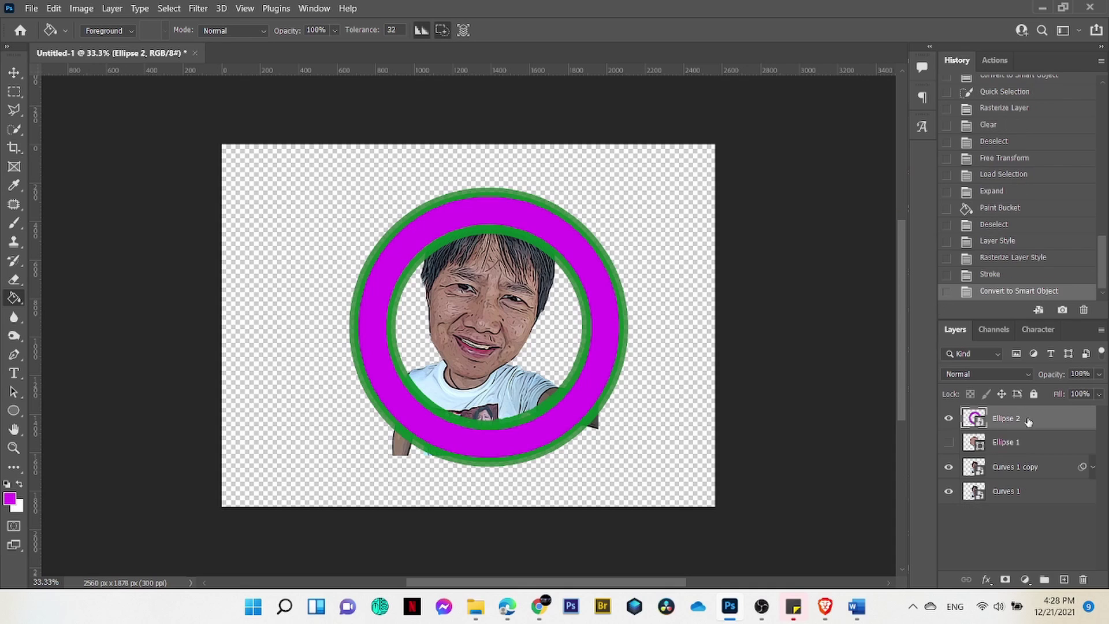
left_click(986, 579)
left_click(986, 475)
left_click(774, 379)
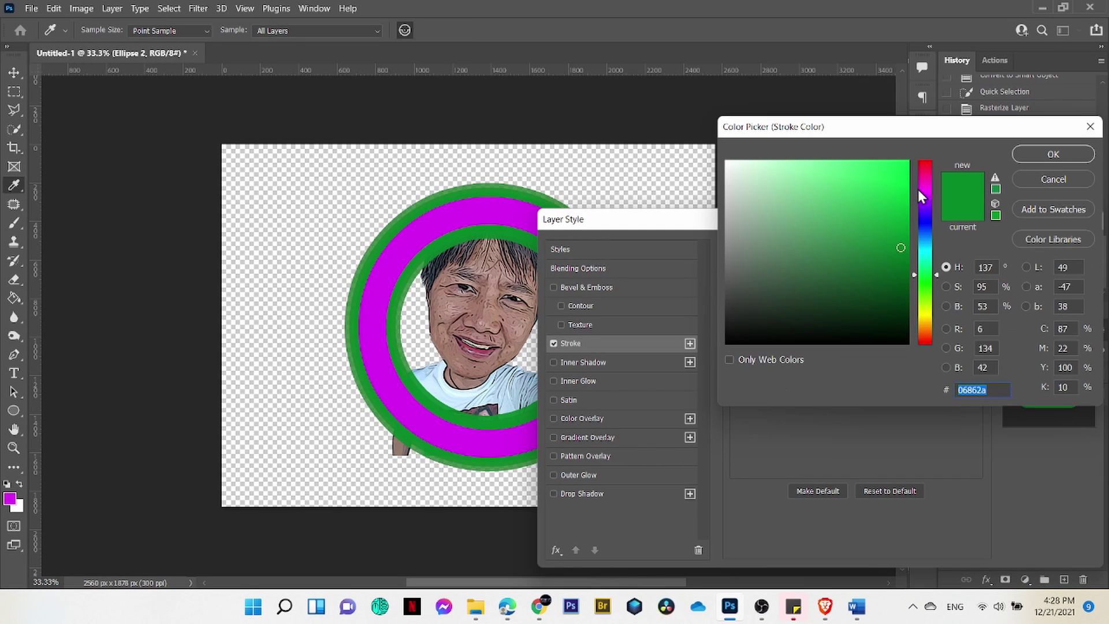
left_click_drag(920, 195, 927, 341)
left_click(900, 183)
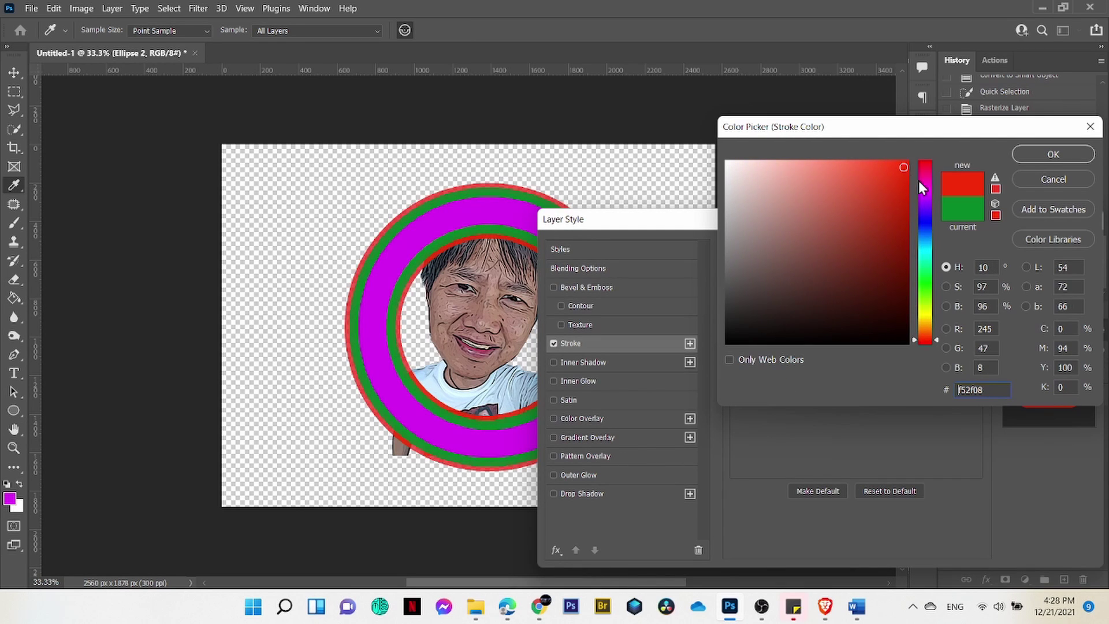
left_click(1053, 154)
left_click(1019, 251)
- Enlarge the ring to about 110%
key("ctrl+t")
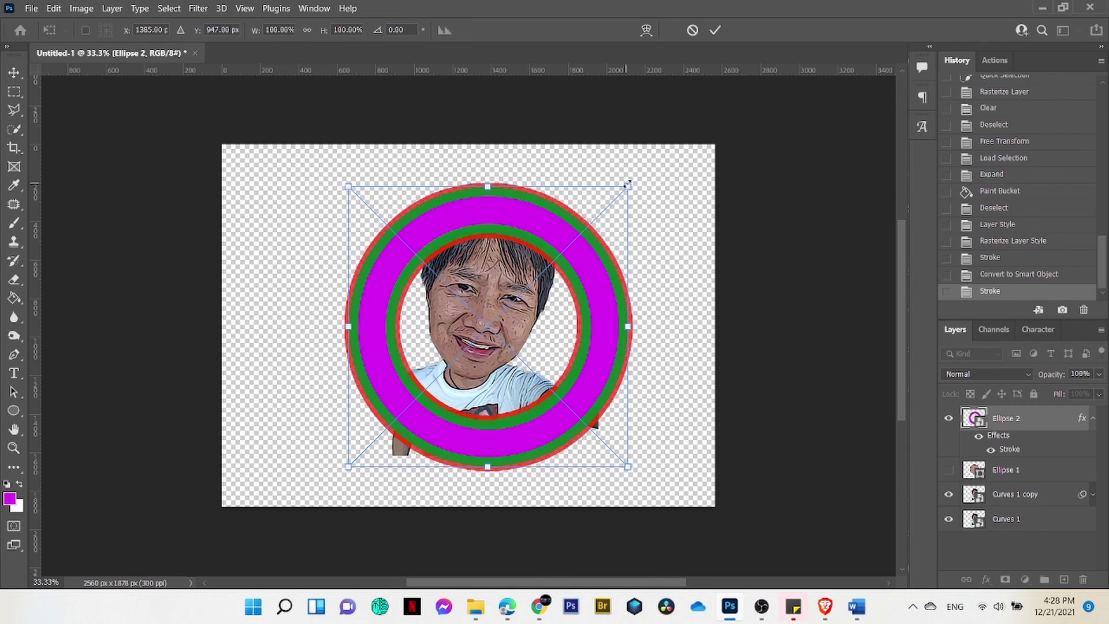
left_click_drag(633, 184, 662, 155)
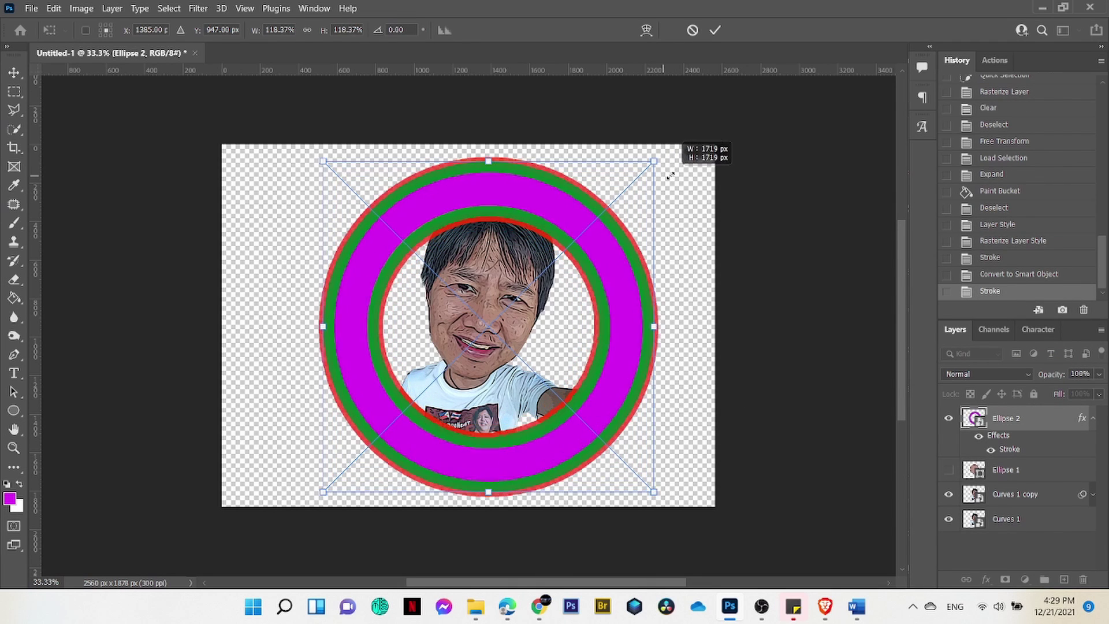
left_click(715, 30)
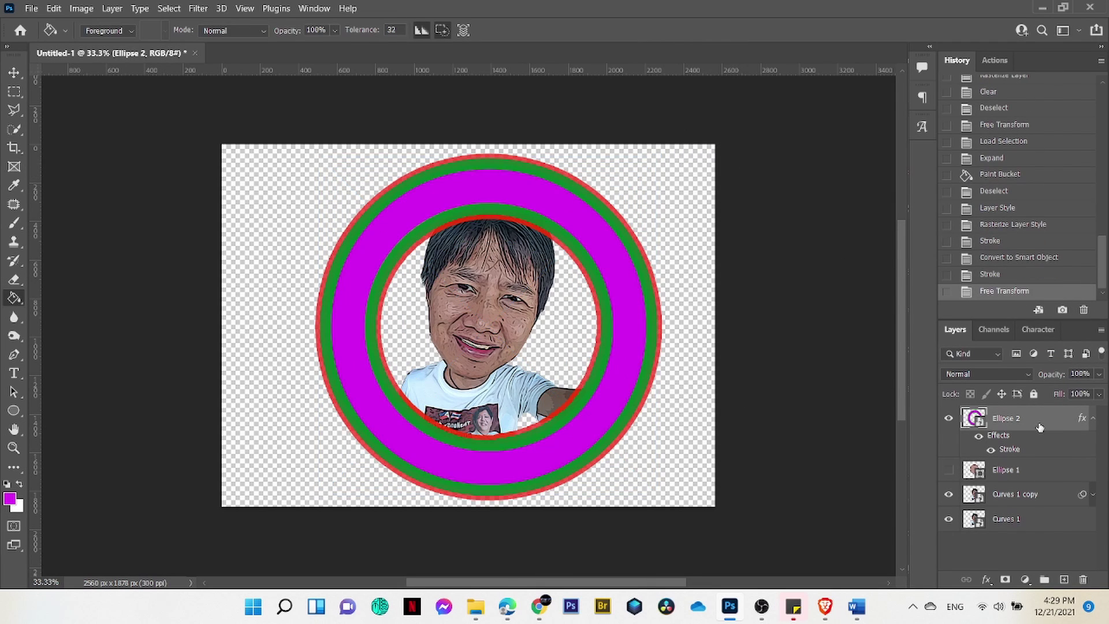
- Move Ellipse 2 below Curves 1 copy and position the photo over the ring
left_click_drag(1040, 428, 1037, 513)
left_click(1014, 442)
key("v")
left_click_drag(493, 390, 503, 373)
key("ctrl+z")
- Hide Curves 1 and mask Curves 1 copy with the ring shape, painting around the head
left_click(948, 518)
left_click(974, 468, "ctrl")
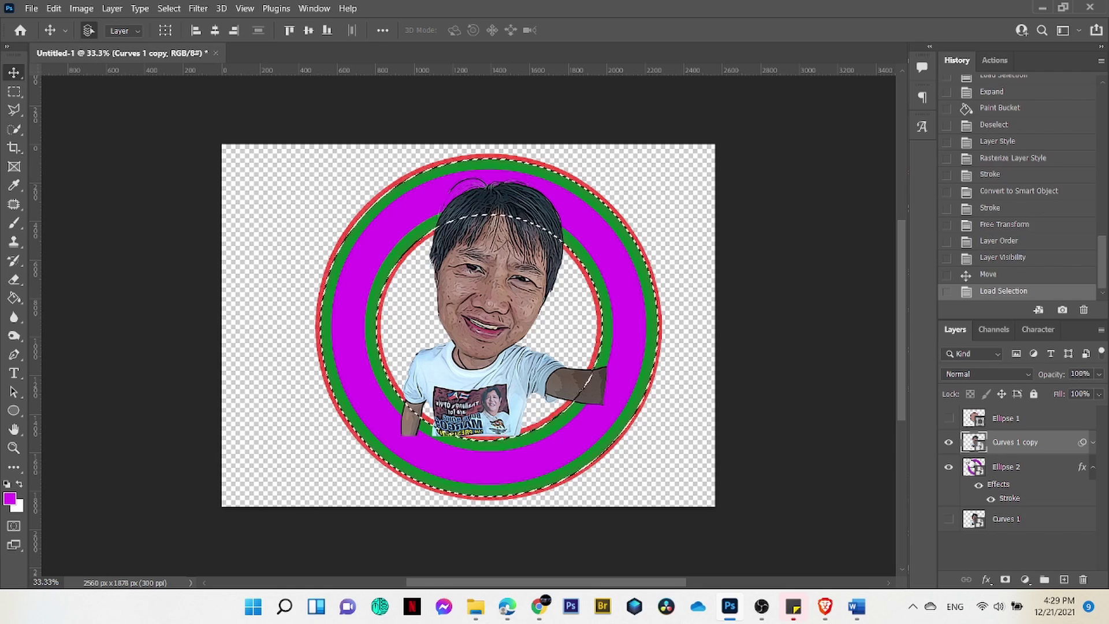
left_click(1005, 580)
key("b")
key("ctrl+i")
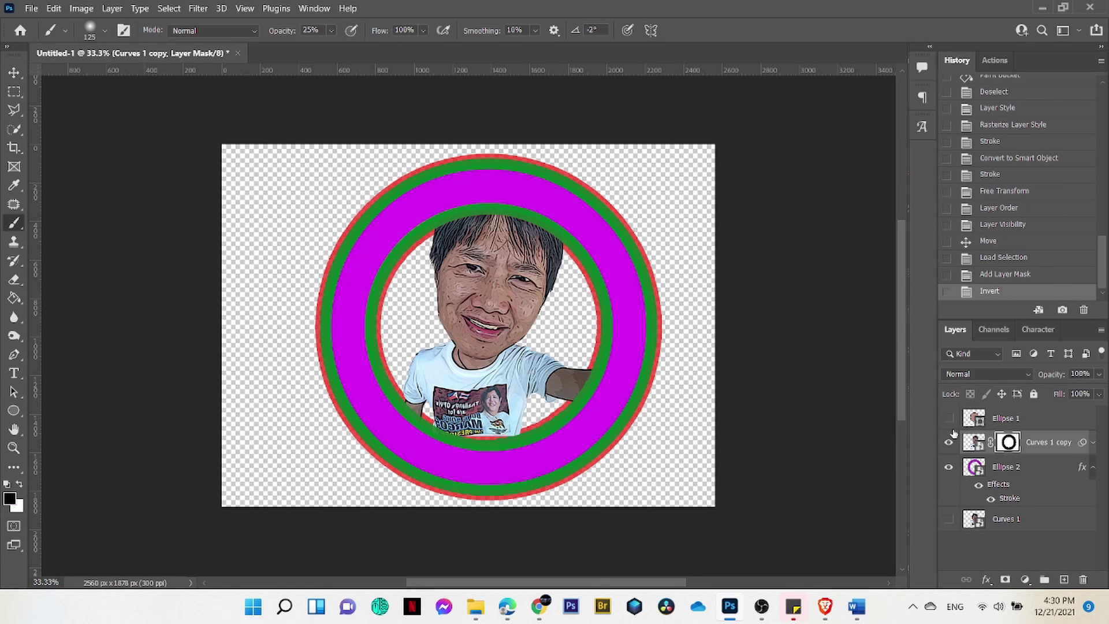
key("ctrl+i")
key("ctrl+i")
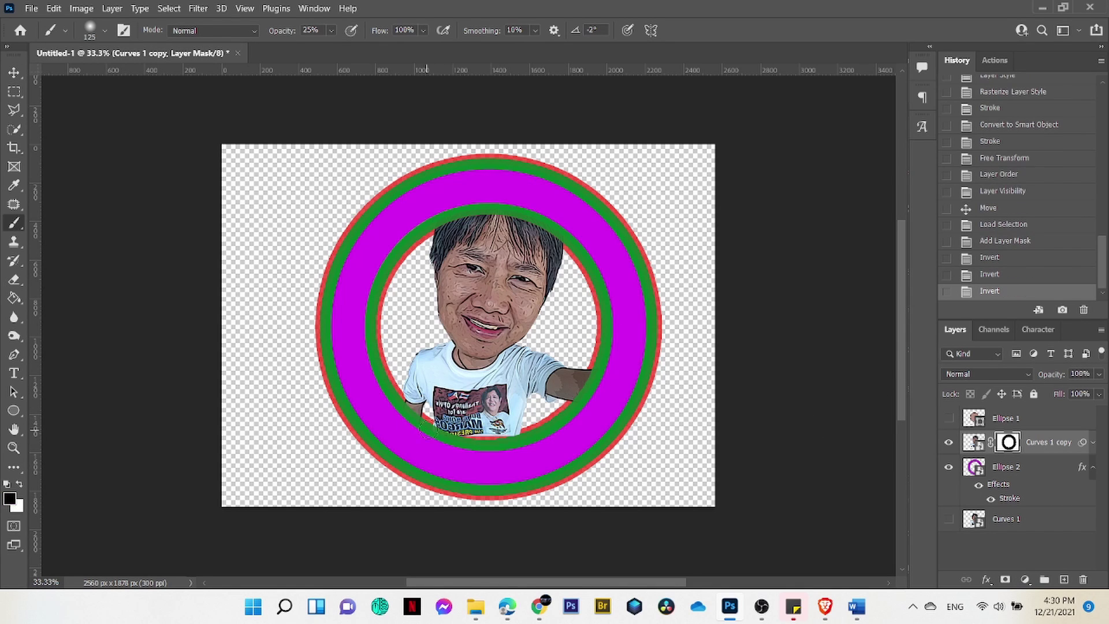
left_click_drag(427, 431, 514, 439)
left_click_drag(1009, 442, 1083, 579)
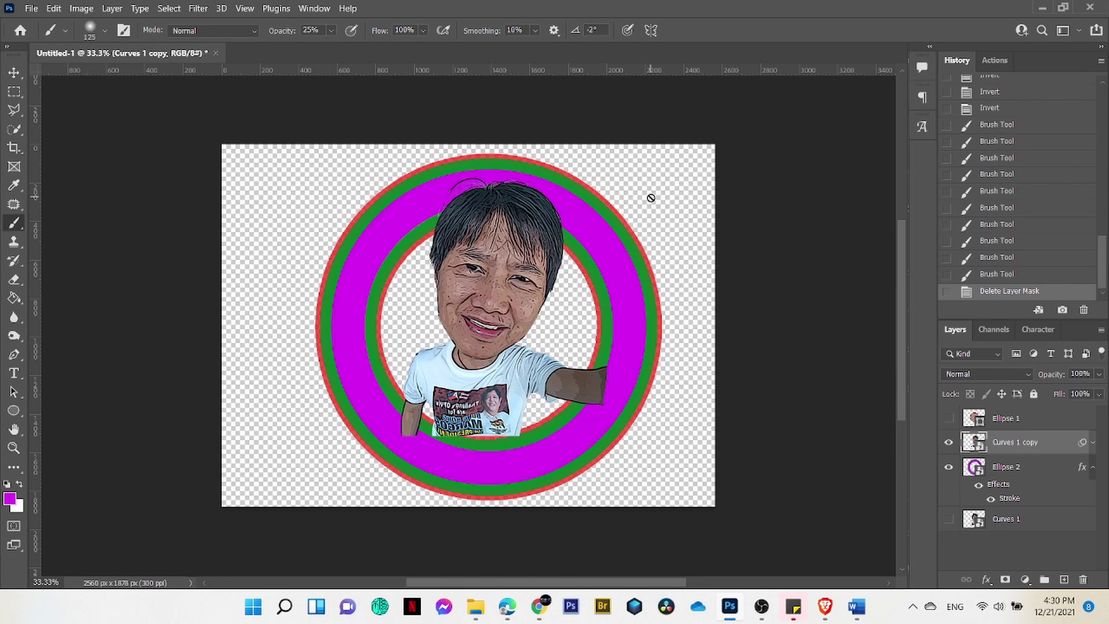
- Add a fresh ring mask and paint at 100% opacity to reveal hair and shoulders
left_click(974, 467, "ctrl")
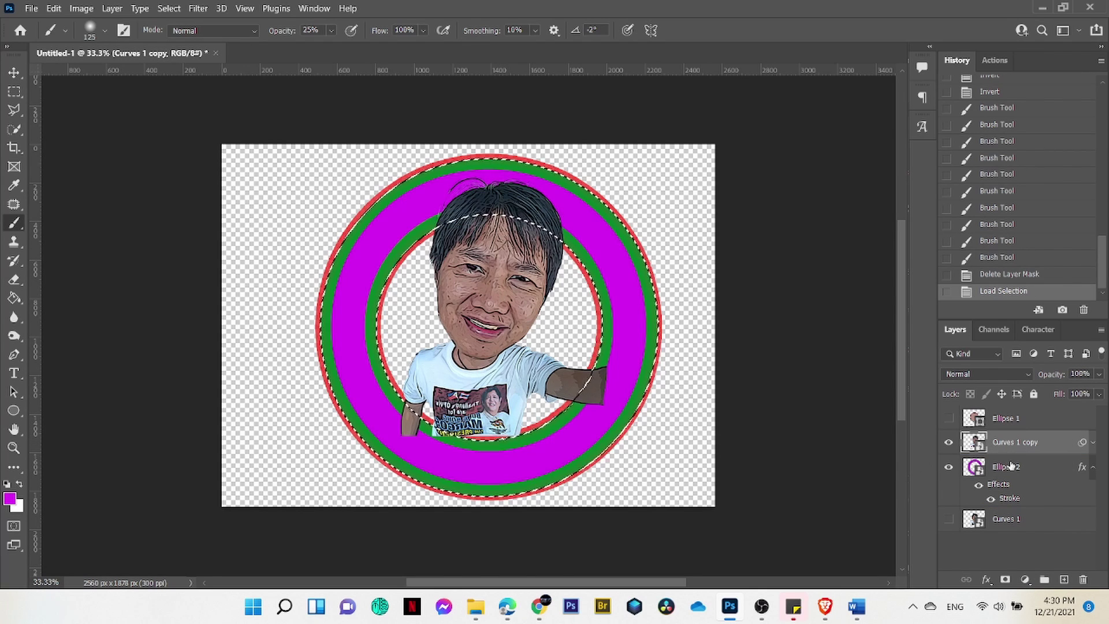
left_click(1004, 579)
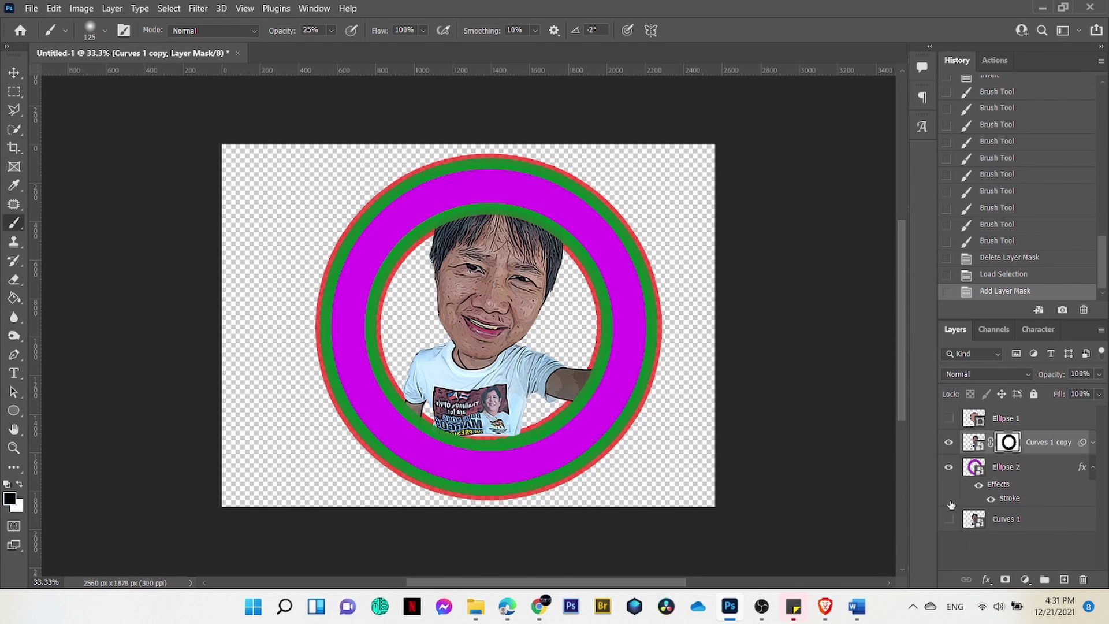
left_click(1093, 467)
left_click_drag(330, 30, 392, 51)
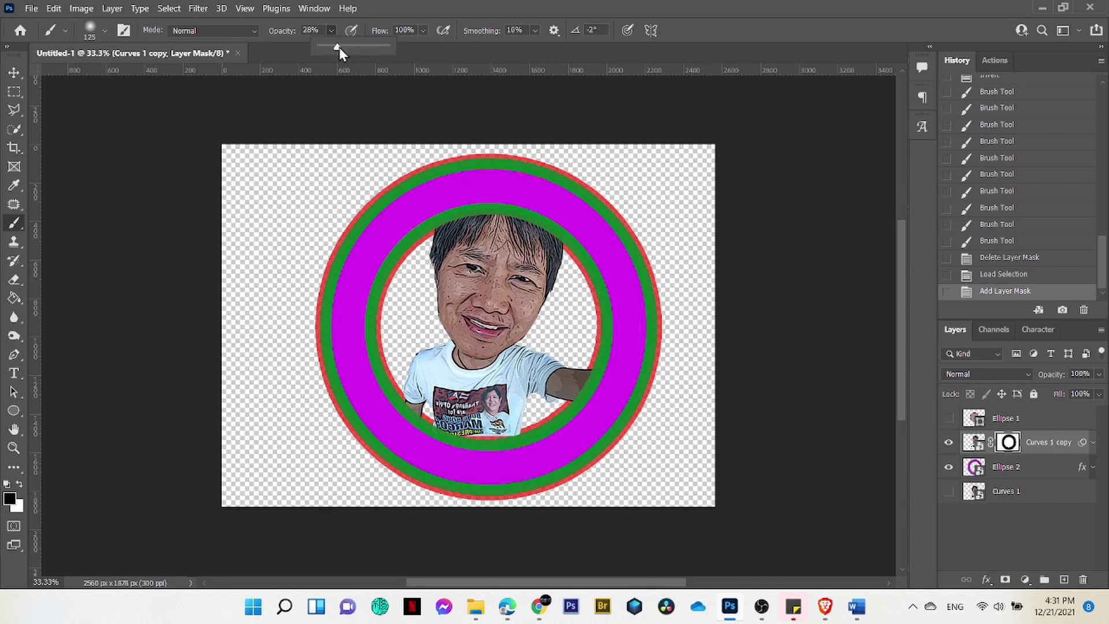
mouse_move(462, 225)
left_mouse_down()
mouse_move(469, 168)
mouse_move(543, 199)
left_mouse_up()
key("ctrl+z")
key("x")
left_click_drag(425, 428, 445, 437)
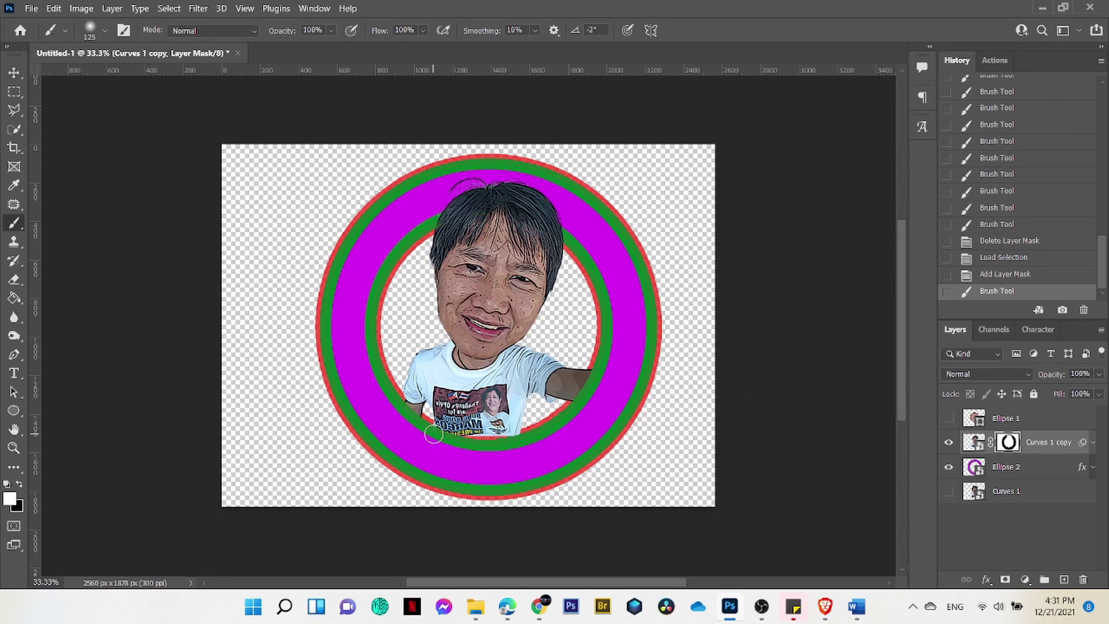
left_click_drag(404, 408, 413, 433)
mouse_move(575, 370)
left_mouse_down()
mouse_move(609, 399)
mouse_move(613, 378)
mouse_move(583, 399)
mouse_move(603, 401)
left_mouse_up()
- Clean up the mask near the shirt bottom with a hard-edged 80 px brush
key("x")
key("x")
key("x")
left_click(434, 432)
key("ctrl+z")
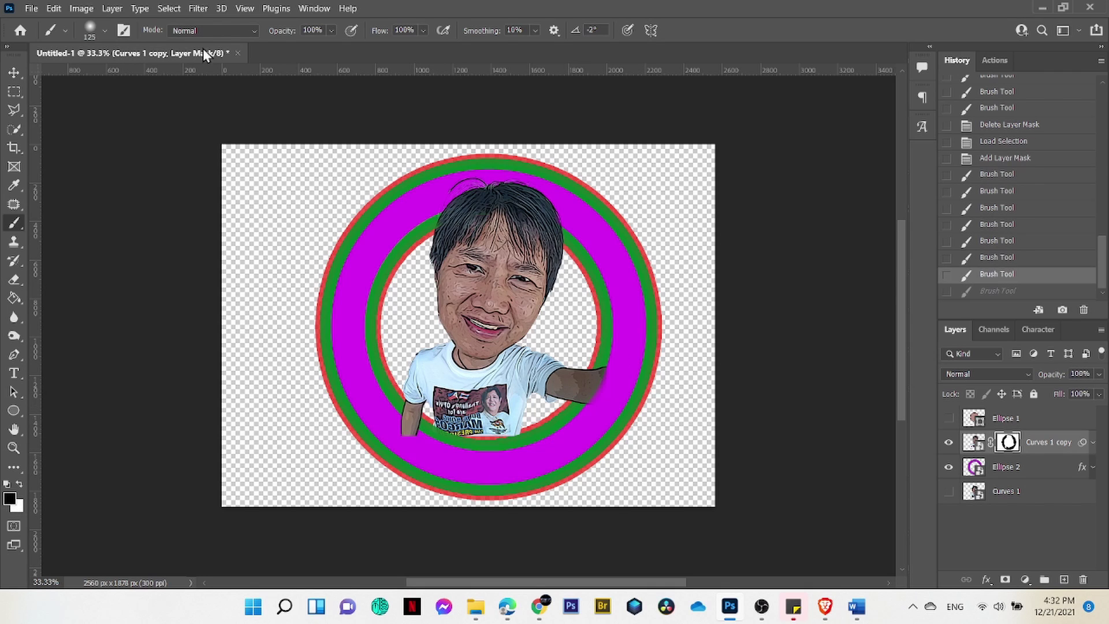
left_click(106, 30)
key("ctrl+shift+z")
left_click_drag(468, 437, 516, 439)
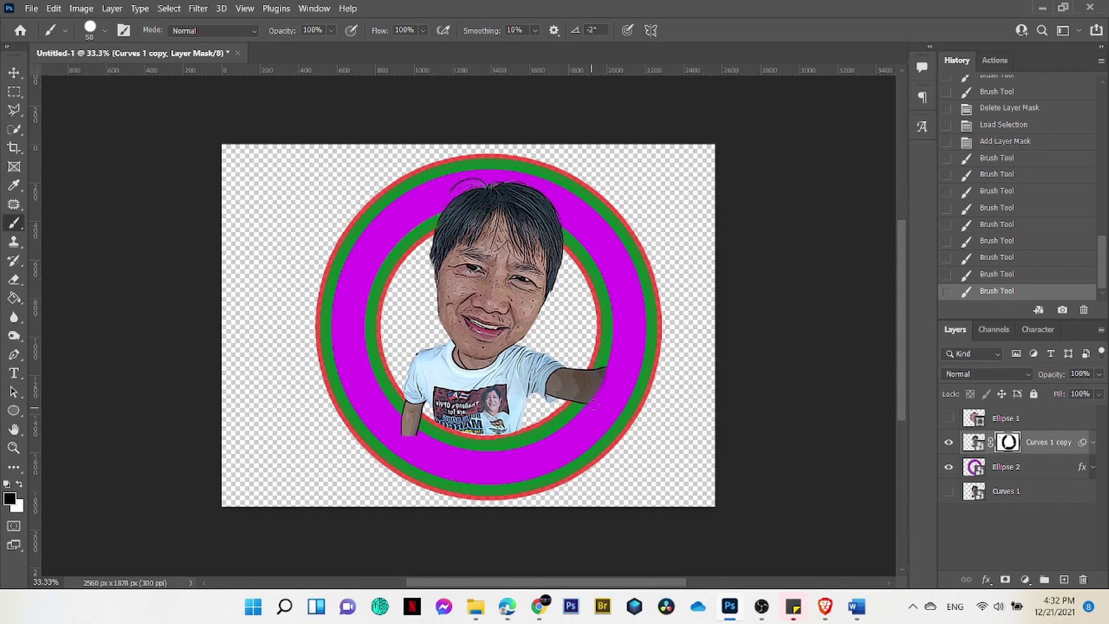
left_click(394, 421)
left_click(412, 427)
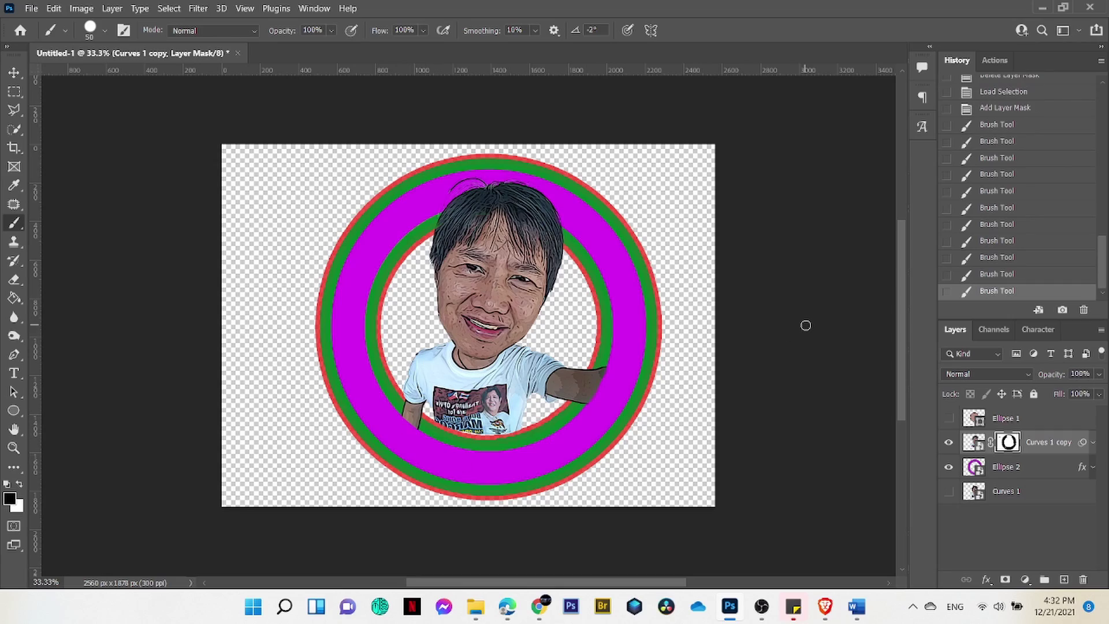